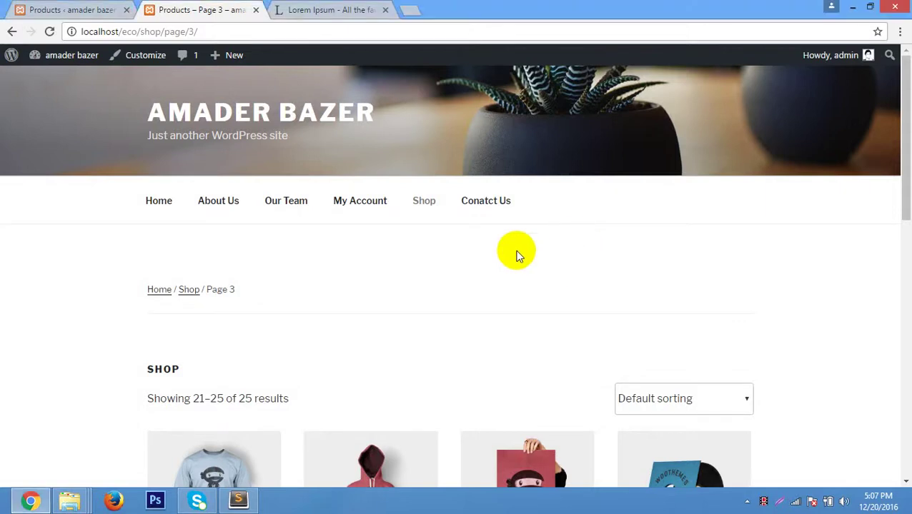
Extract the themeforest MediaCenter archive into the plugins and theme folder, replacing all files.
{"action": "left_click", "coordinate": [853, 7]}
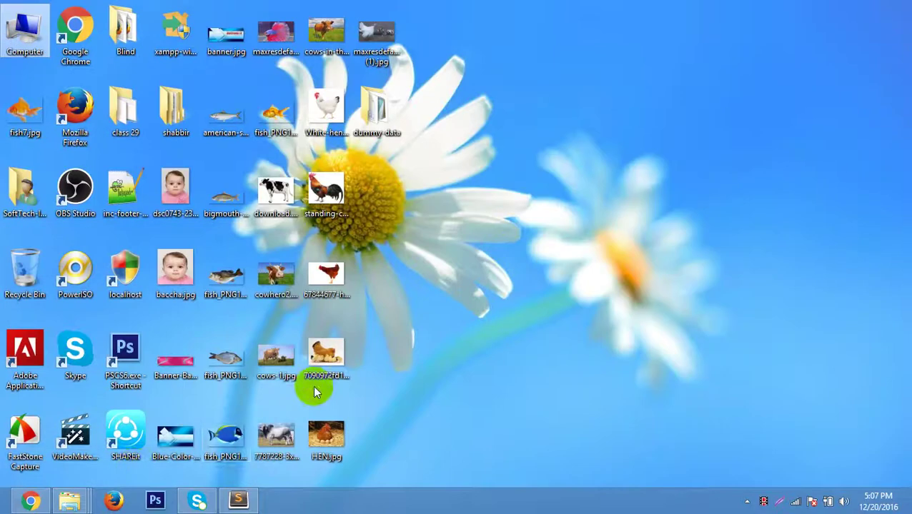
{"action": "left_click", "coordinate": [73, 499]}
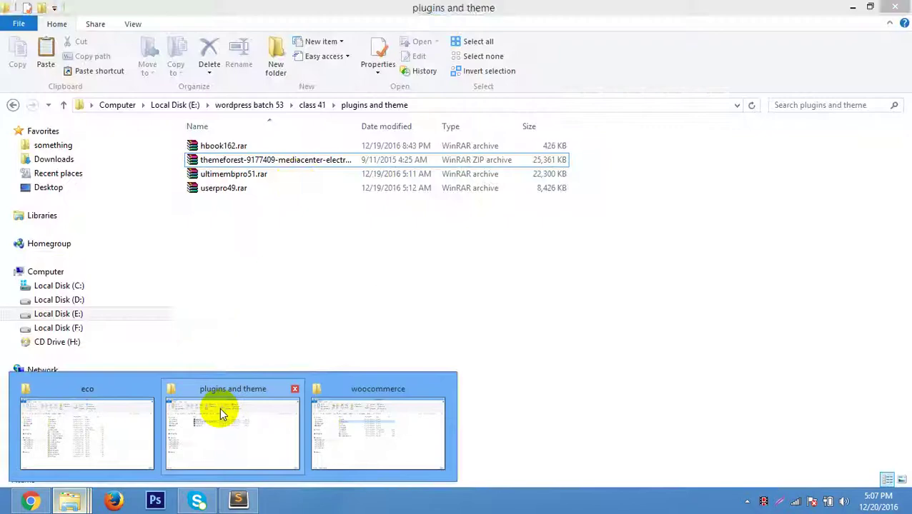
{"action": "left_click", "coordinate": [222, 414]}
{"action": "left_click", "coordinate": [290, 161]}
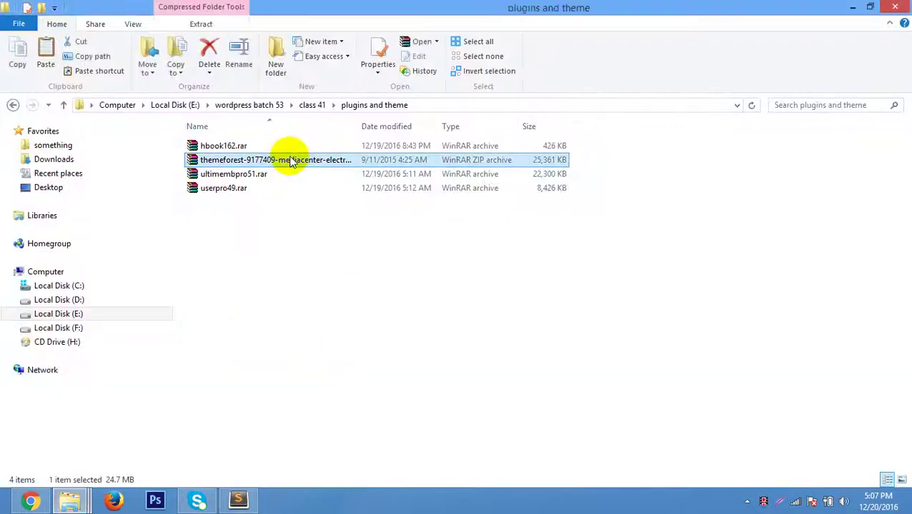
{"action": "right_click", "coordinate": [291, 161]}
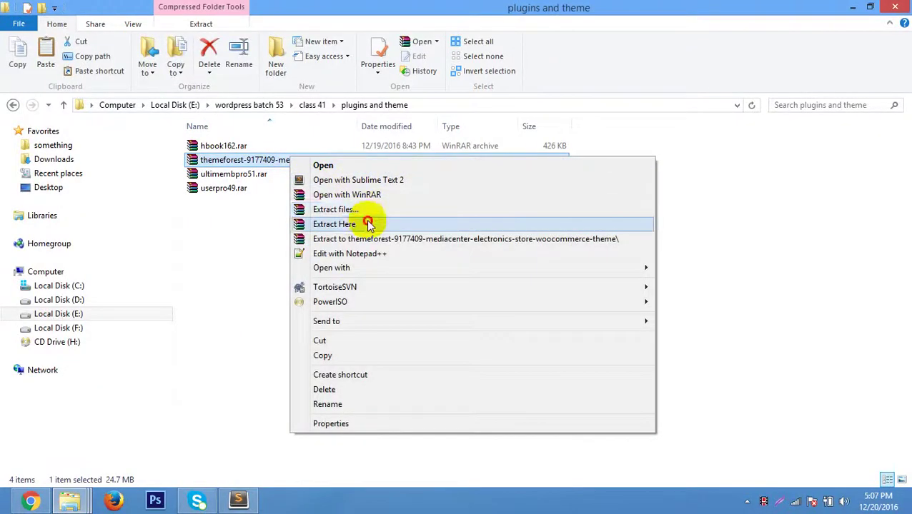
{"action": "left_click", "coordinate": [367, 222]}
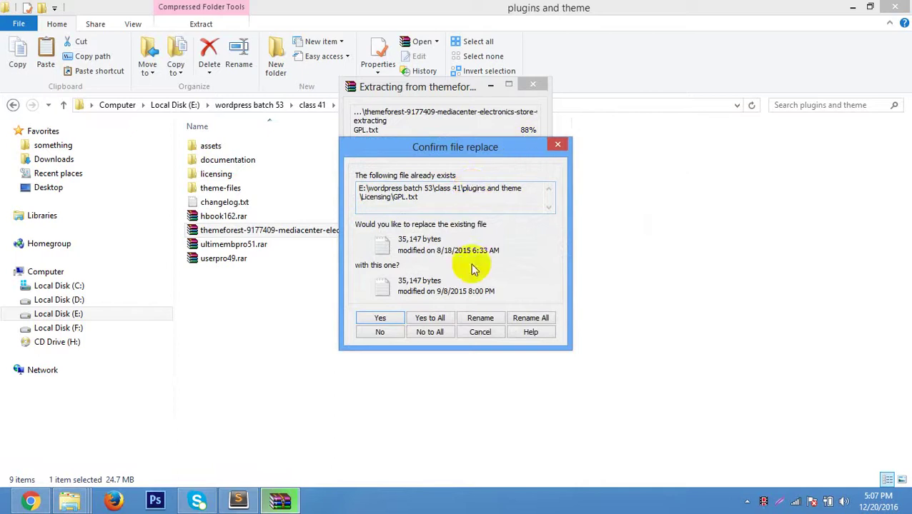
{"action": "left_click", "coordinate": [437, 320]}
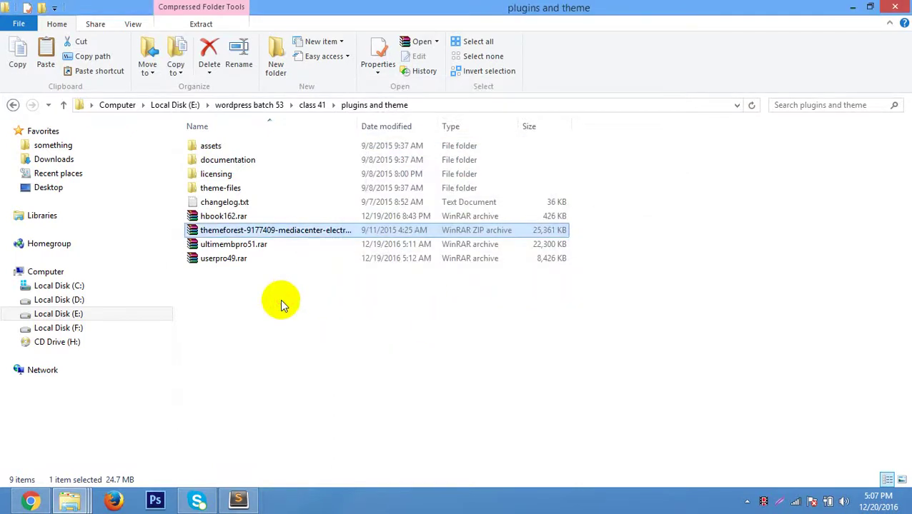
Open the theme-files folder and copy mediacenter.zip to the desktop.
{"action": "left_click", "coordinate": [280, 303]}
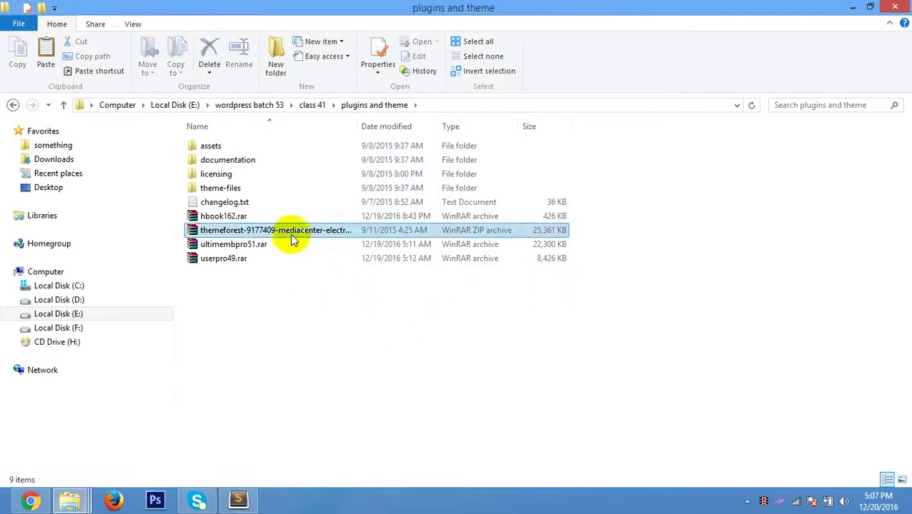
{"action": "double_click", "coordinate": [249, 187]}
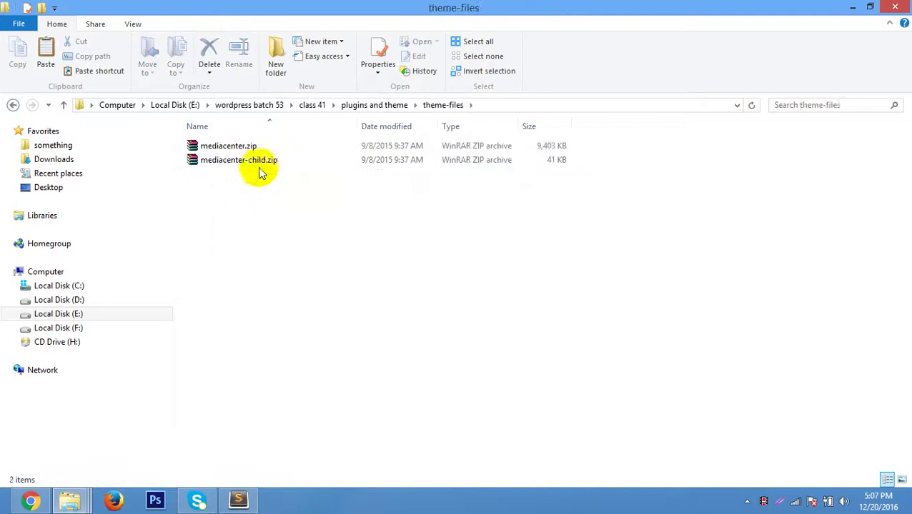
{"action": "left_click", "coordinate": [246, 146]}
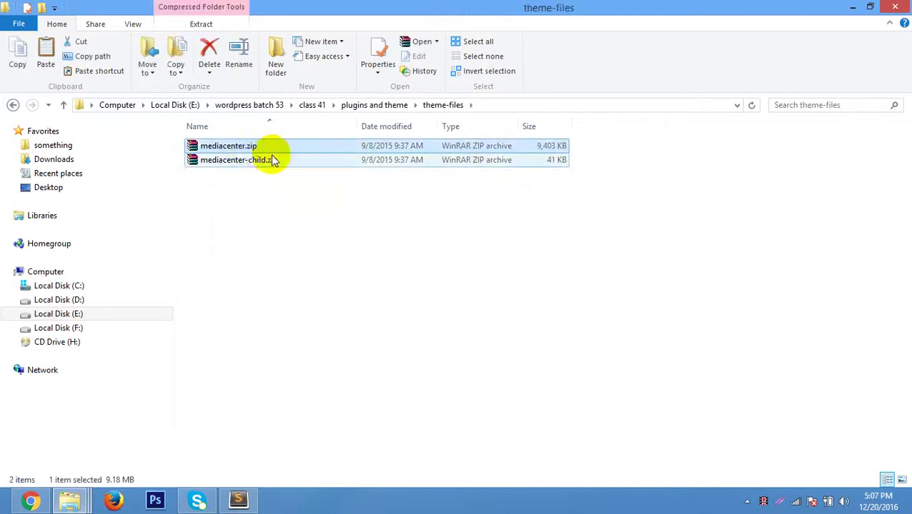
{"action": "left_click", "coordinate": [851, 7]}
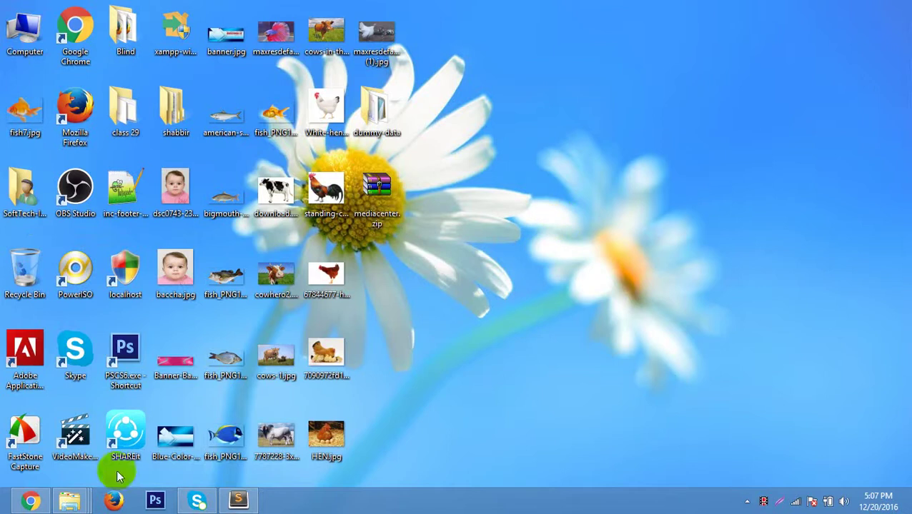
Close the Sublime Text editor that has style.css open.
{"action": "left_click", "coordinate": [77, 502]}
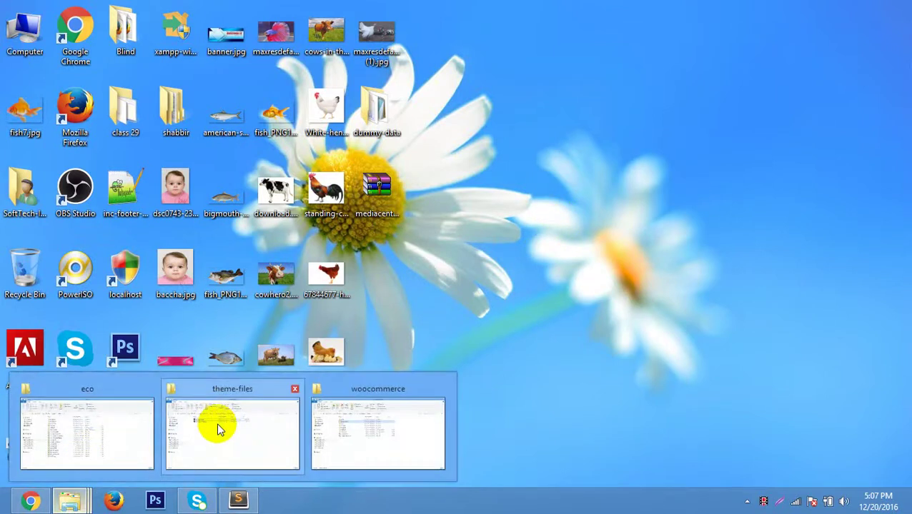
{"action": "mouse_move", "coordinate": [216, 424]}
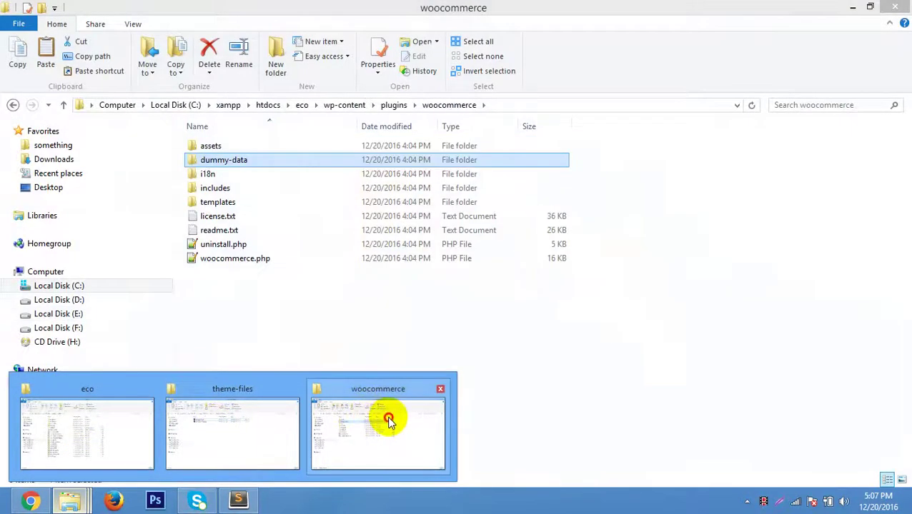
{"action": "left_click", "coordinate": [387, 417]}
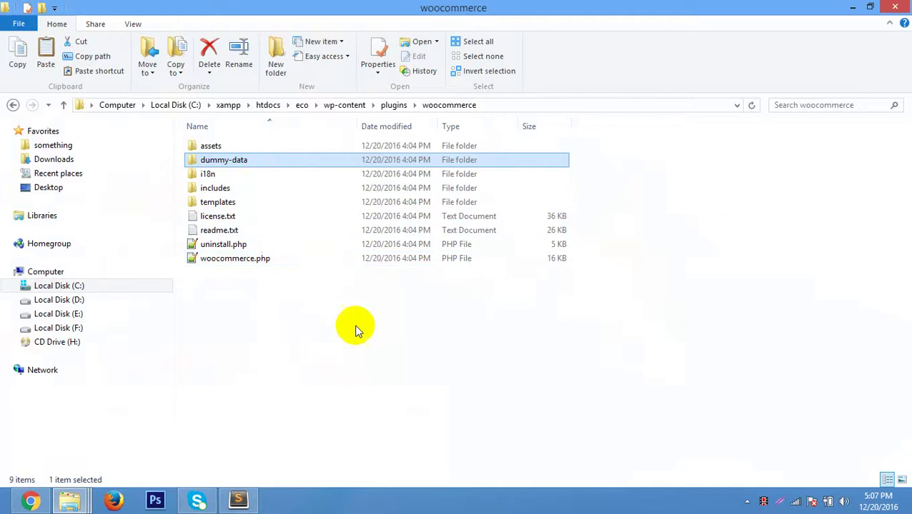
{"action": "left_click", "coordinate": [735, 130]}
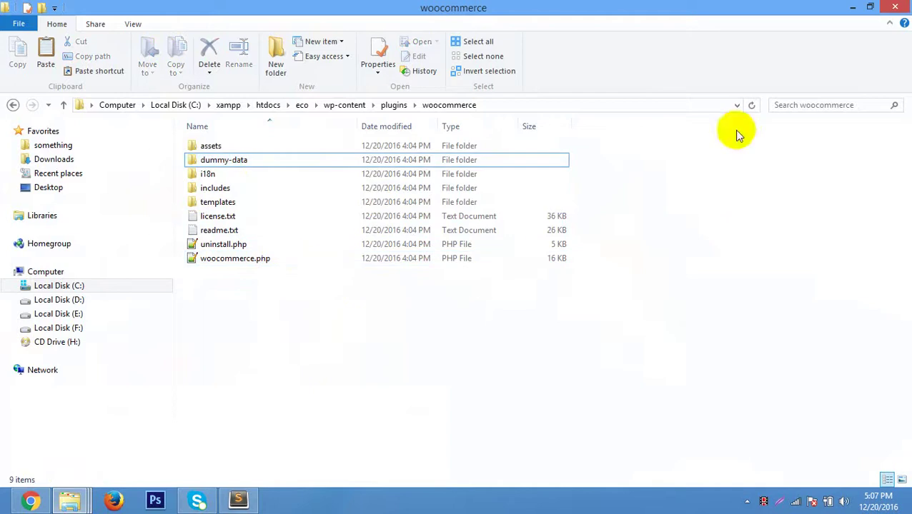
{"action": "left_click", "coordinate": [237, 502]}
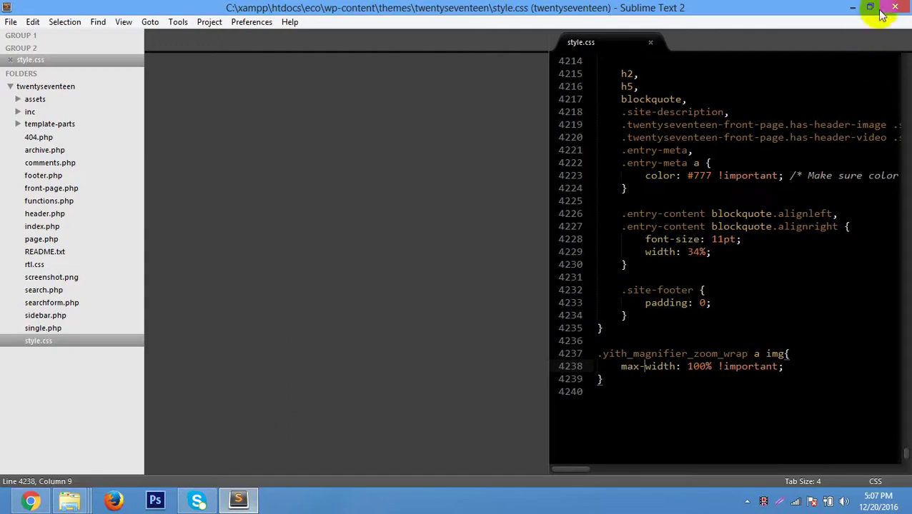
{"action": "left_click", "coordinate": [894, 8]}
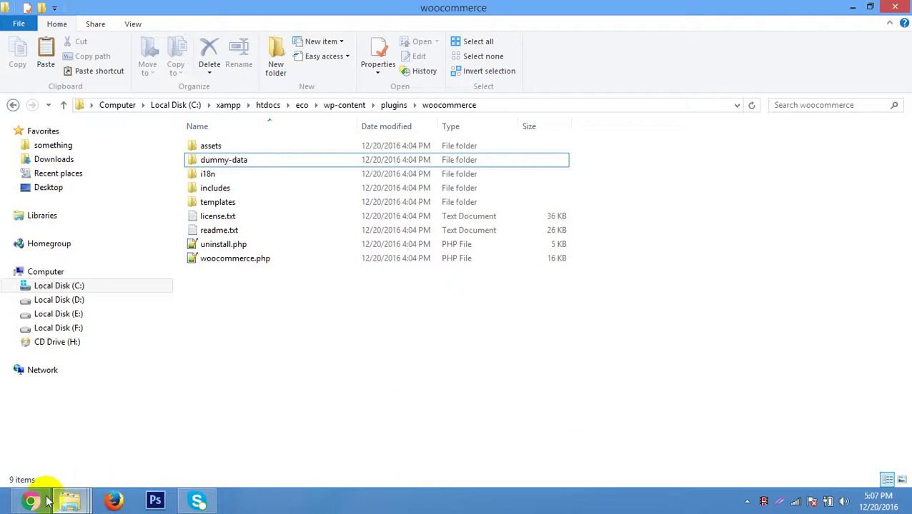
Delete the five extracted items, assets through changelog.txt, from the plugins and theme folder.
{"action": "mouse_move", "coordinate": [69, 500]}
{"action": "mouse_move", "coordinate": [108, 420]}
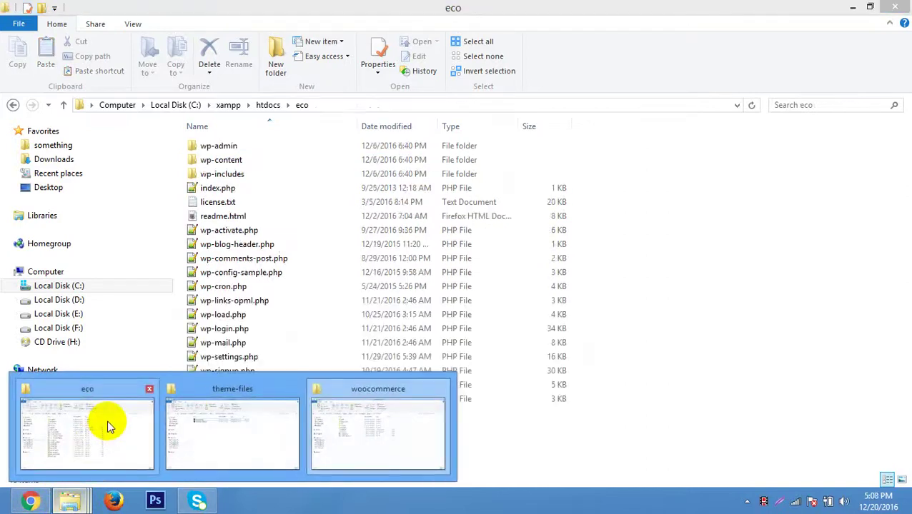
{"action": "left_click", "coordinate": [220, 432]}
{"action": "key", "text": "BackSpace"}
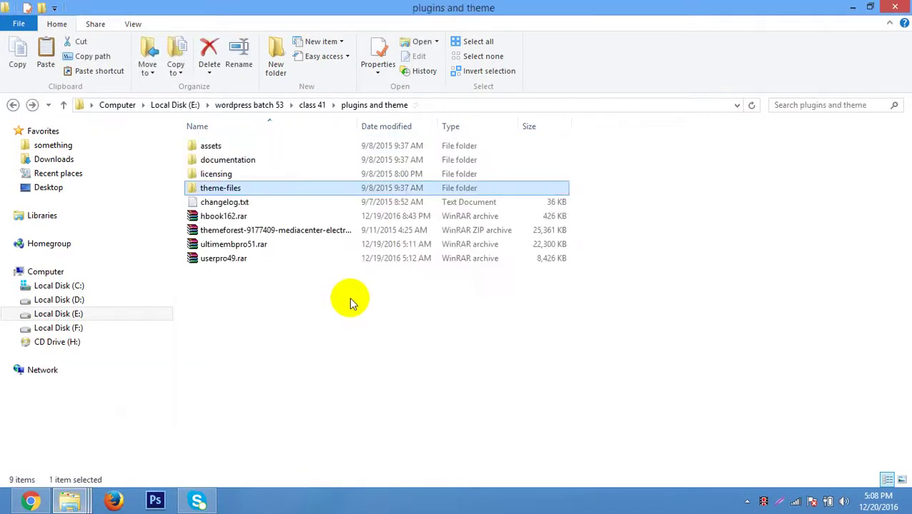
{"action": "left_click", "coordinate": [255, 203]}
{"action": "left_click", "coordinate": [230, 147], "text": "shift"}
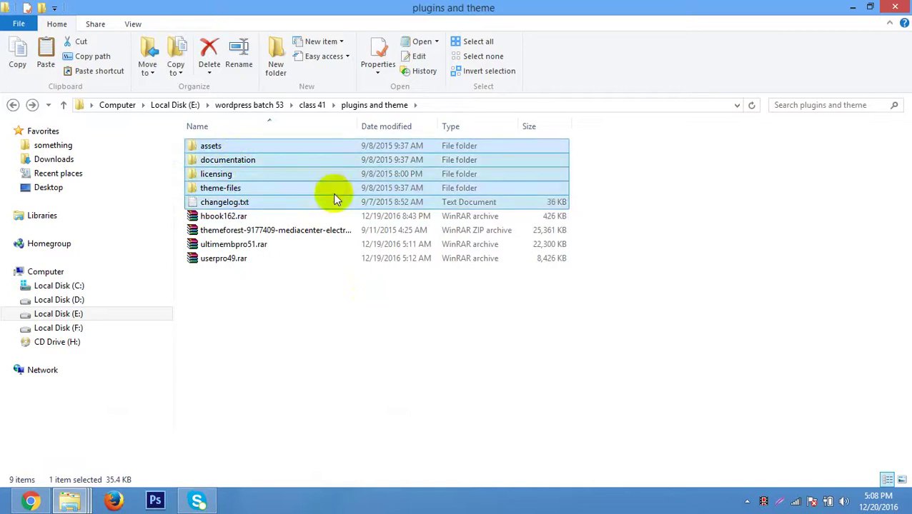
{"action": "key", "text": "Delete"}
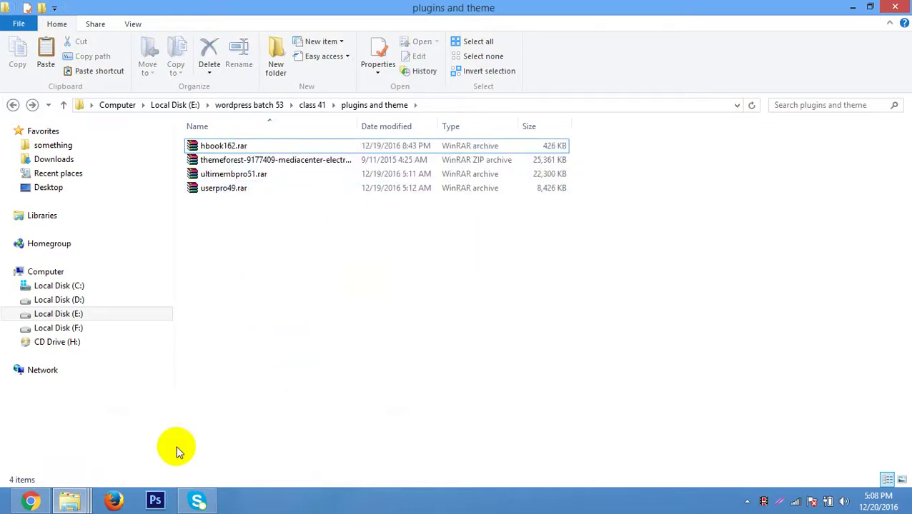
{"action": "left_click", "coordinate": [30, 501]}
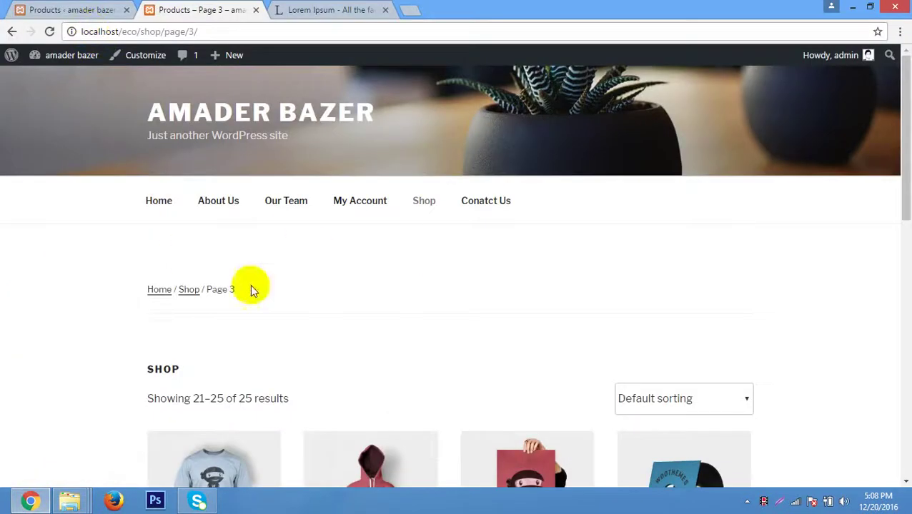
Go to the WordPress Add Themes page and close the Lorem Ipsum tab.
{"action": "left_click", "coordinate": [80, 6]}
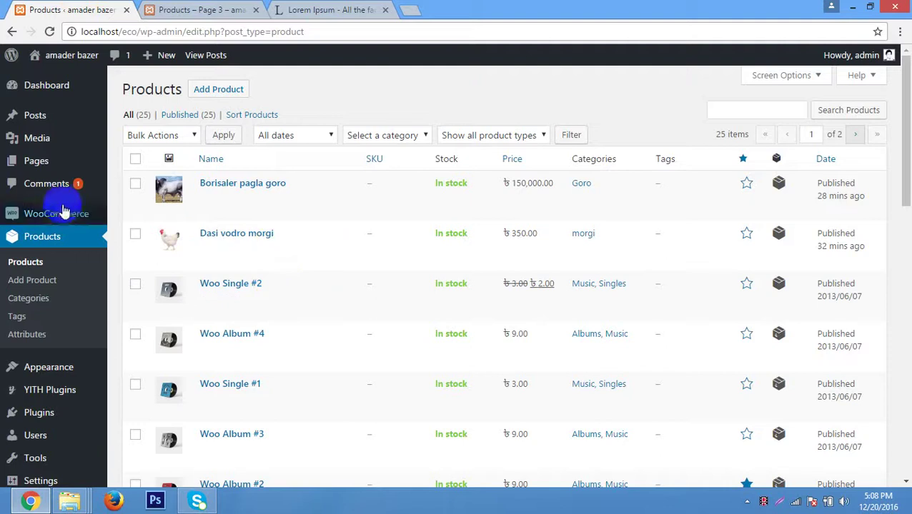
{"action": "mouse_move", "coordinate": [63, 368]}
{"action": "left_click", "coordinate": [127, 361]}
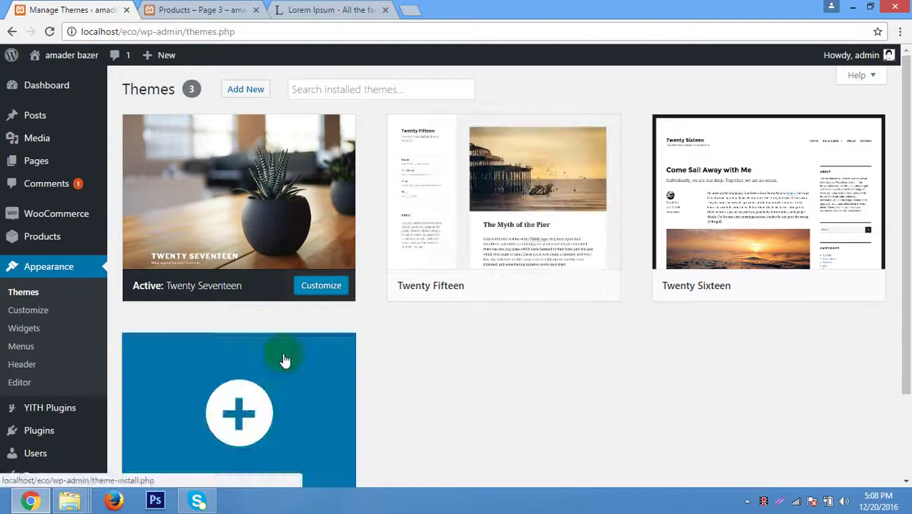
{"action": "left_click", "coordinate": [245, 89]}
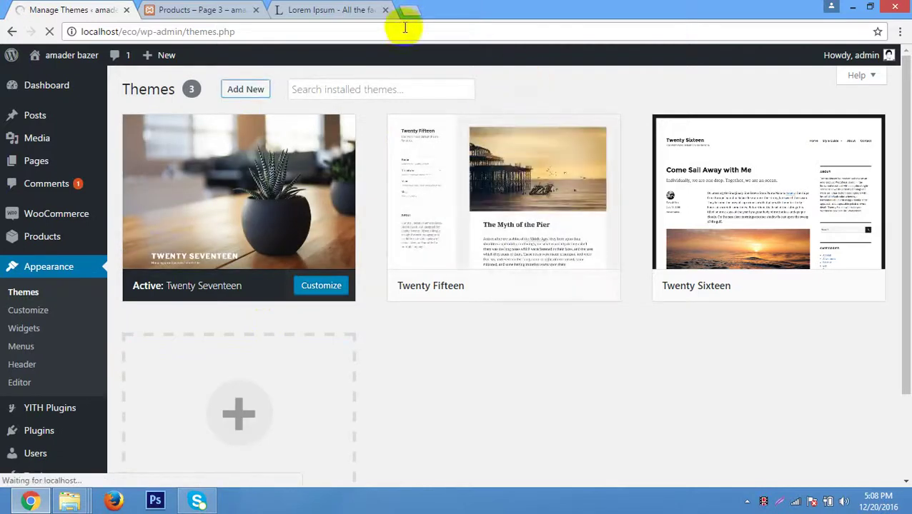
{"action": "left_click", "coordinate": [350, 9]}
{"action": "left_click", "coordinate": [71, 10]}
{"action": "left_click", "coordinate": [204, 10]}
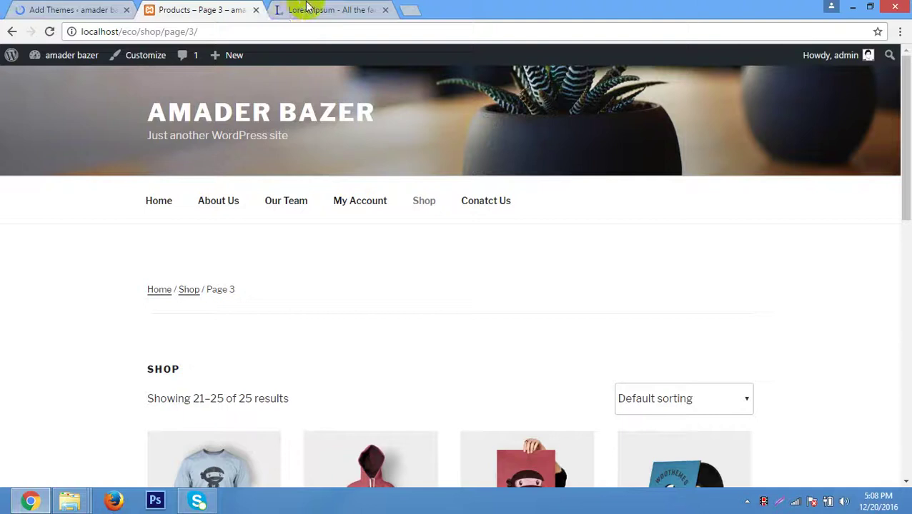
{"action": "left_click", "coordinate": [325, 10]}
{"action": "left_click", "coordinate": [385, 10]}
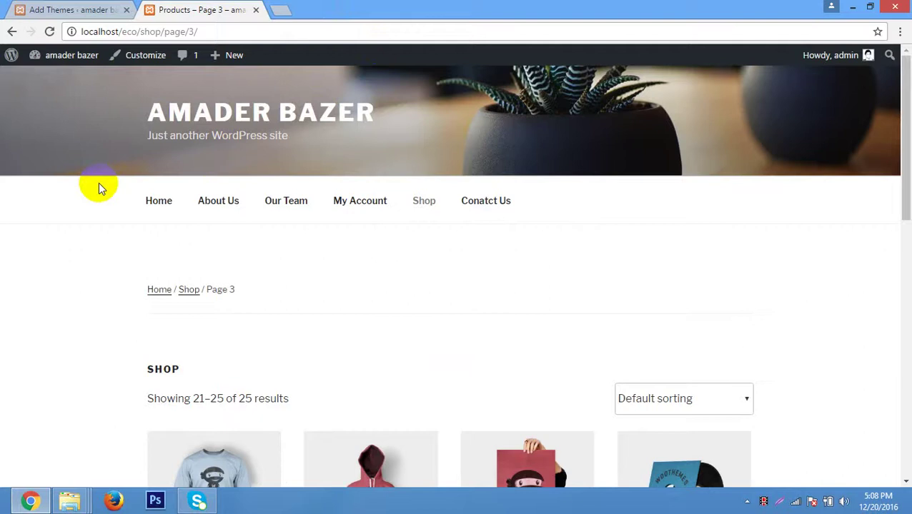
{"action": "scroll", "coordinate": [100, 188], "scroll_direction": "down", "scroll_amount": 10}
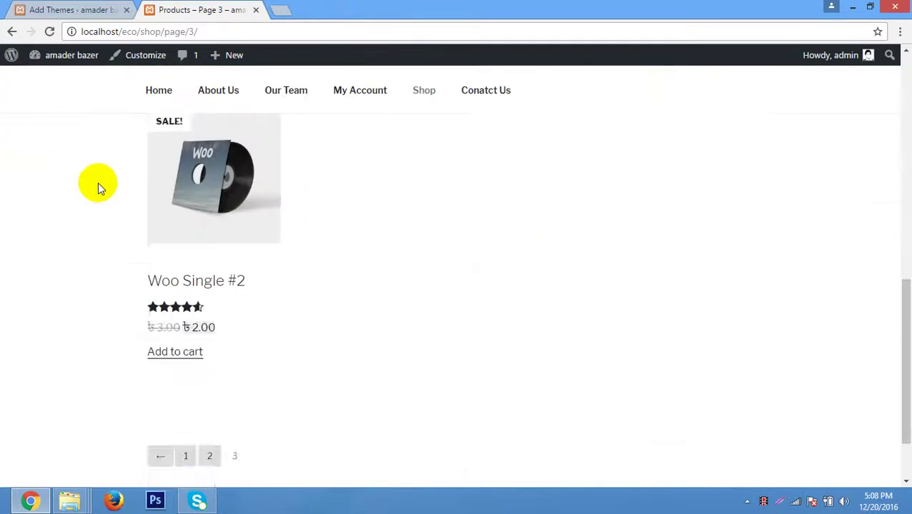
{"action": "scroll", "coordinate": [100, 188], "scroll_direction": "up", "scroll_amount": 10}
{"action": "left_click", "coordinate": [79, 10]}
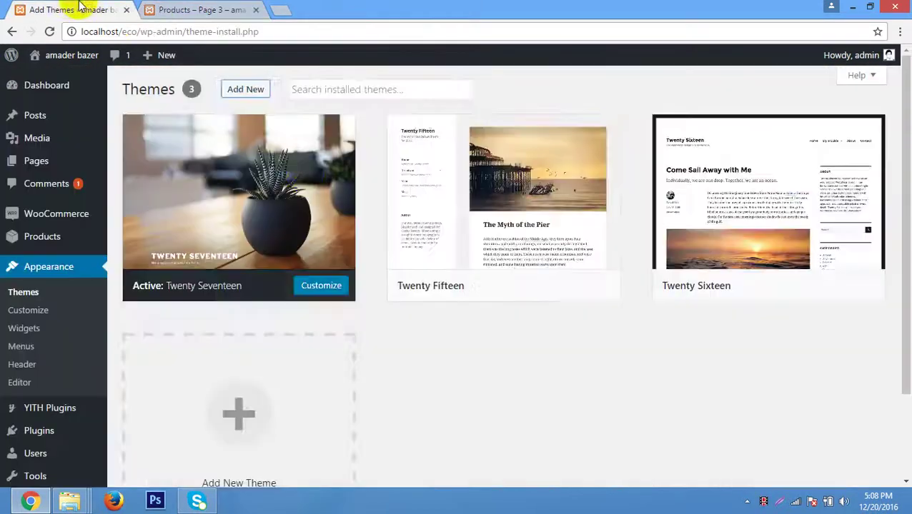
Upload mediacenter.zip from the Desktop as a theme and start installing it.
{"action": "left_click", "coordinate": [249, 89]}
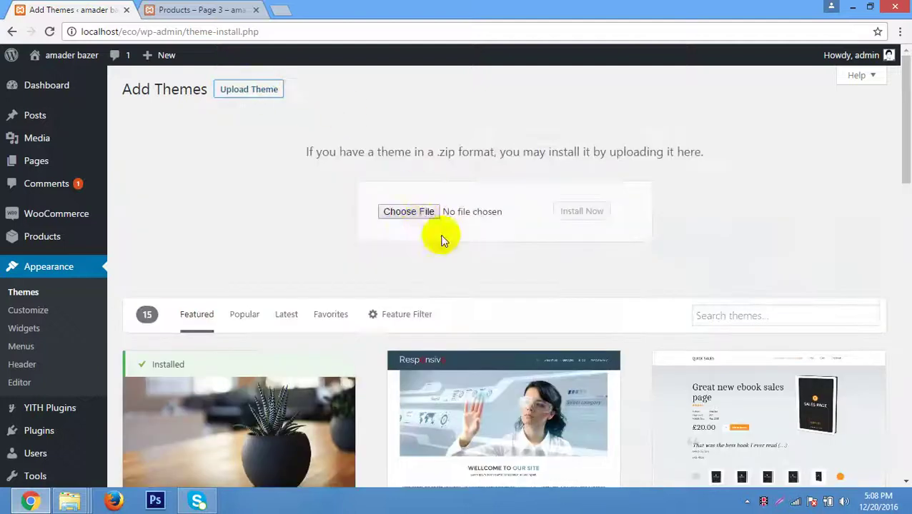
{"action": "left_click", "coordinate": [413, 218]}
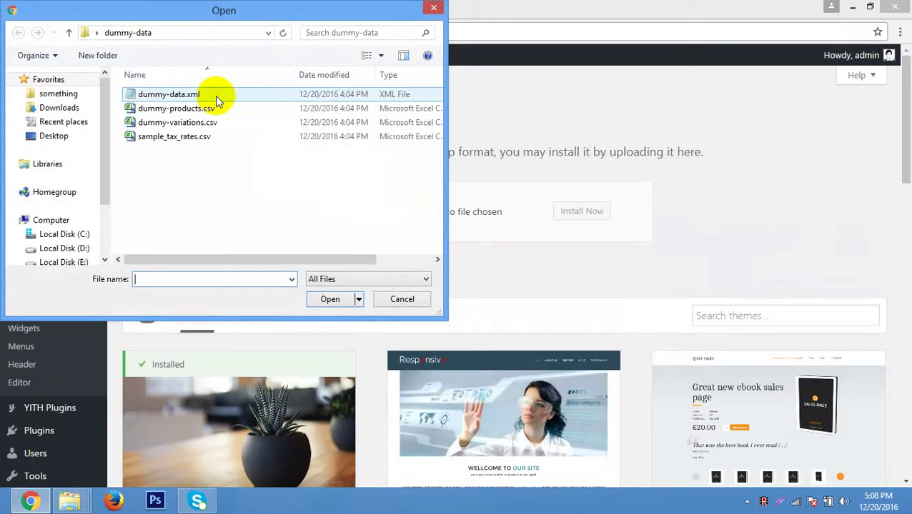
{"action": "key", "text": "BackSpace"}
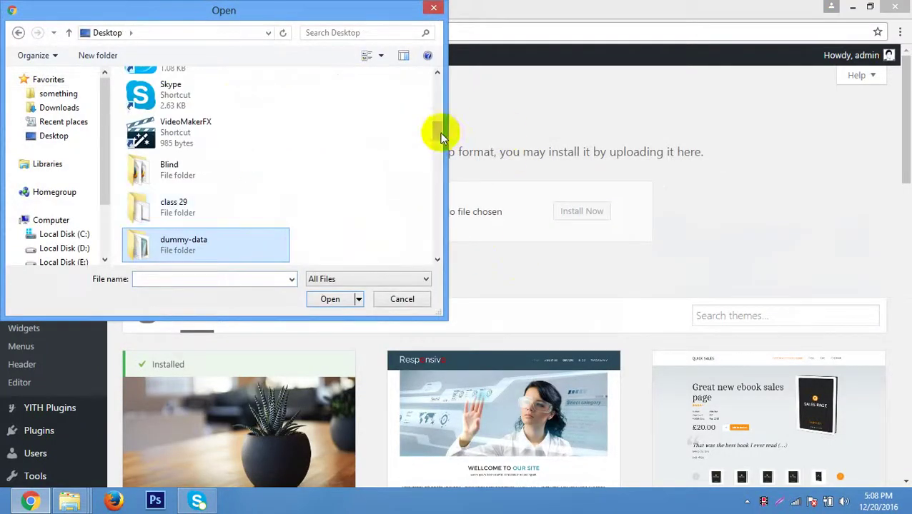
{"action": "left_click_drag", "start_coordinate": [440, 132], "coordinate": [428, 238]}
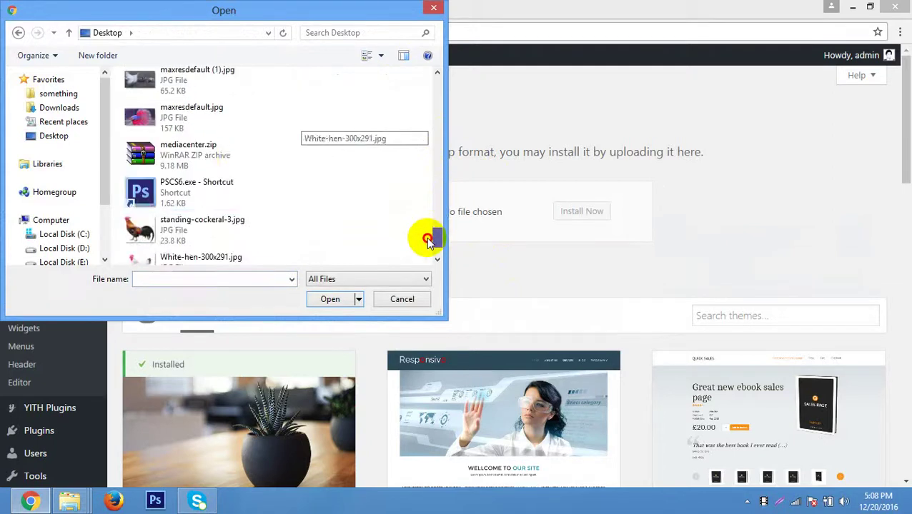
{"action": "double_click", "coordinate": [203, 163]}
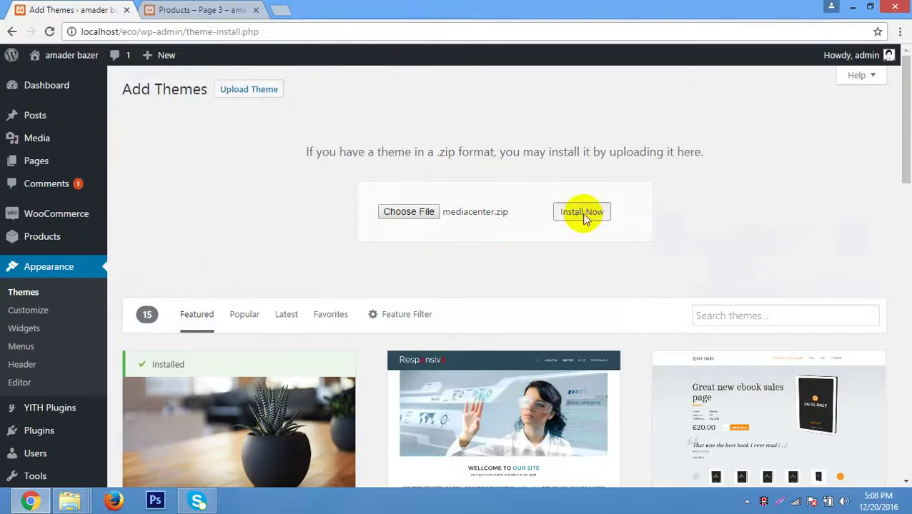
{"action": "left_click", "coordinate": [582, 213]}
{"action": "left_click", "coordinate": [281, 10]}
Go to themeforest.net and search for 'mediacenter'.
{"action": "type", "text": "t"}
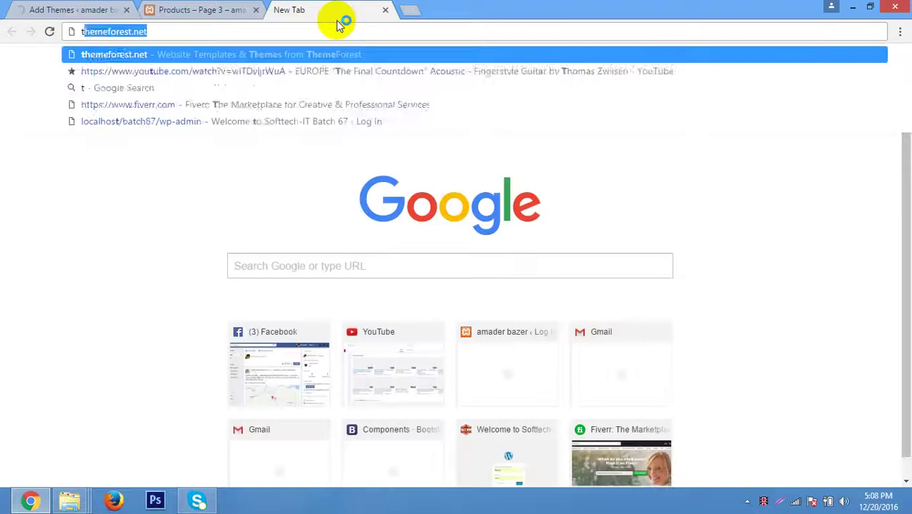
{"action": "type", "text": "heme"}
{"action": "key", "text": "Return"}
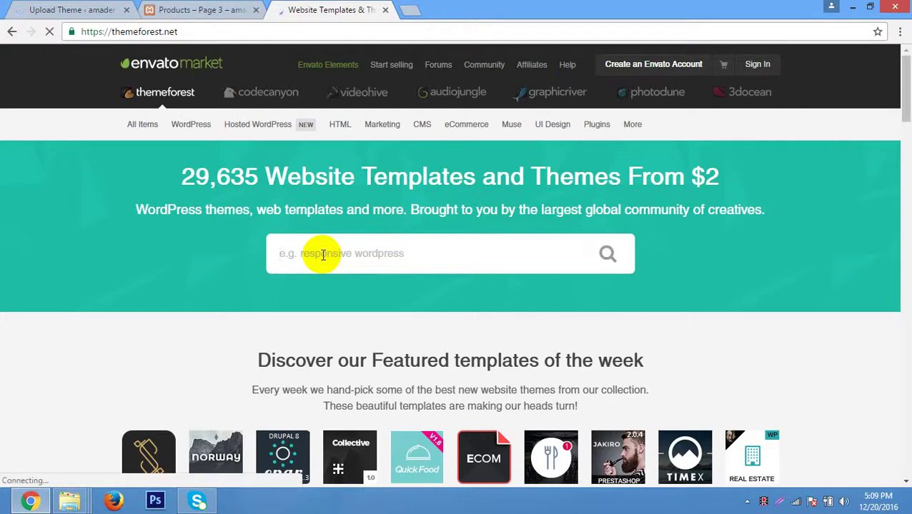
{"action": "type", "text": "media"}
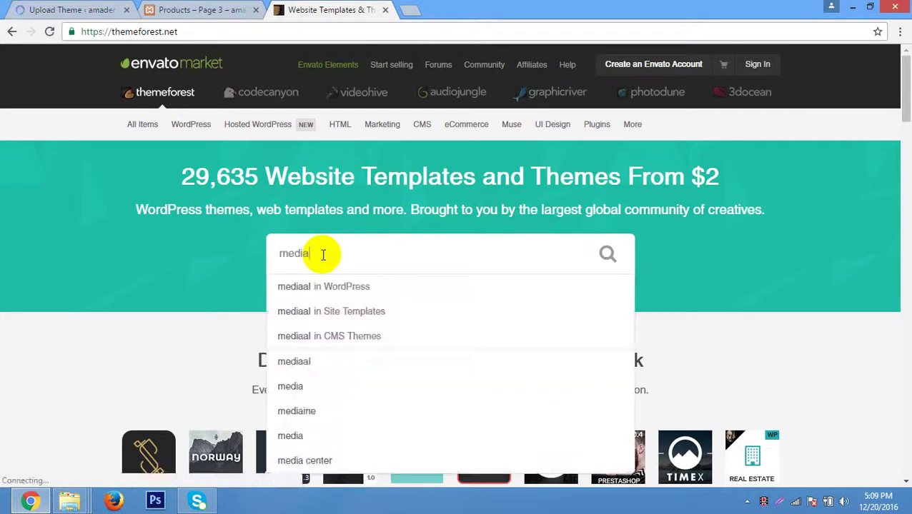
{"action": "type", "text": "center"}
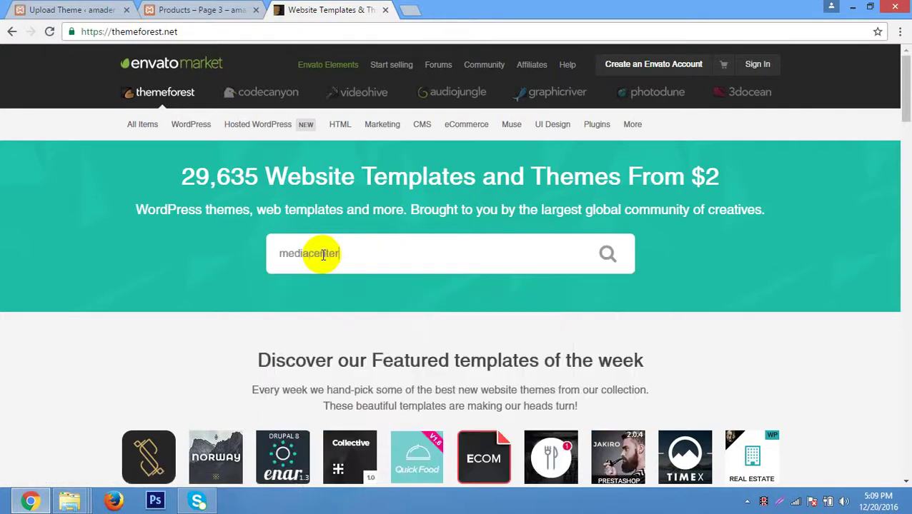
{"action": "key", "text": "Return"}
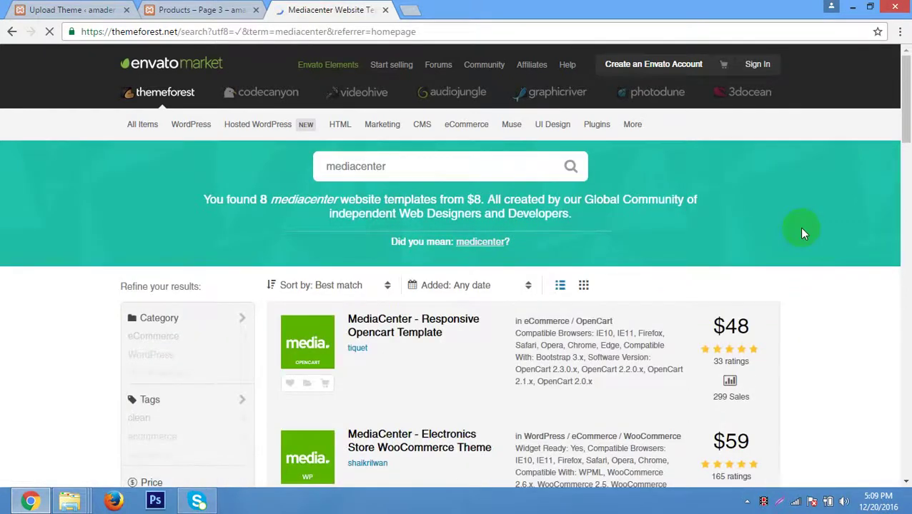
Open the MediaCenter - Responsive Opencart Template result and scroll through its page.
{"action": "scroll", "coordinate": [561, 391], "scroll_direction": "down", "scroll_amount": 1}
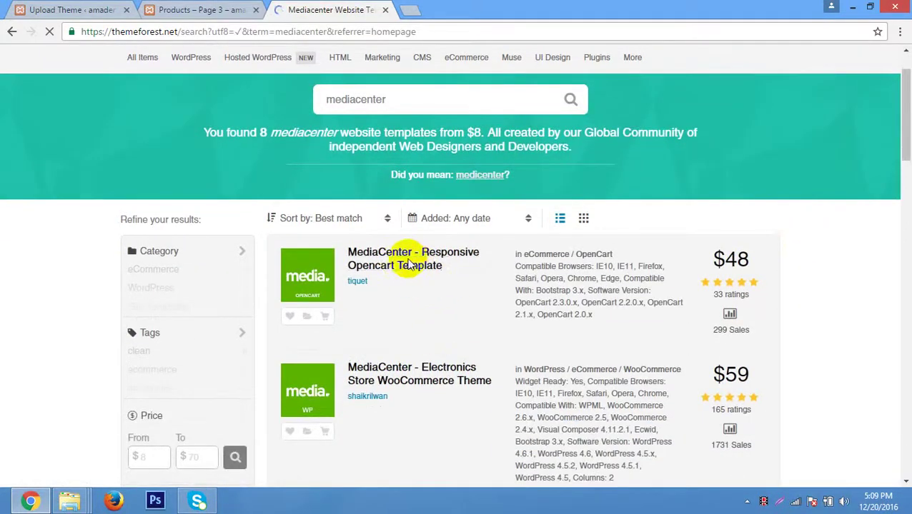
{"action": "scroll", "coordinate": [491, 299], "scroll_direction": "down", "scroll_amount": 1}
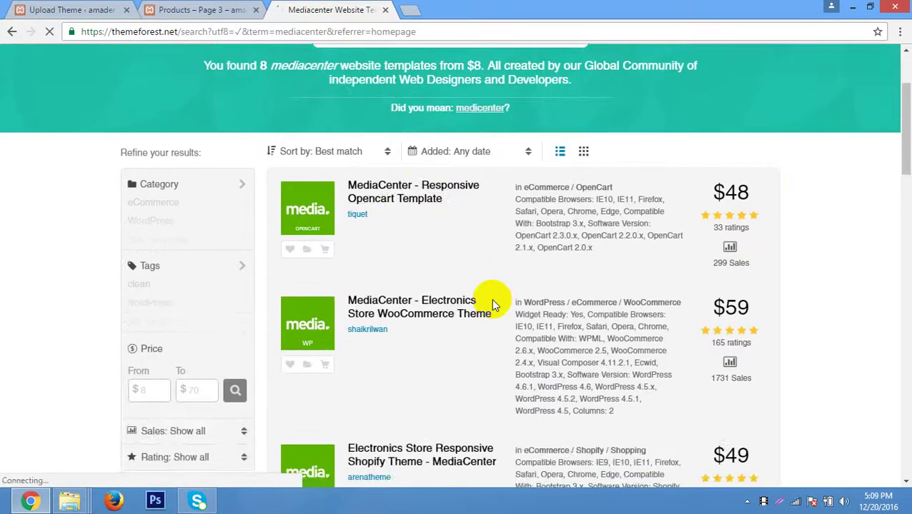
{"action": "left_click", "coordinate": [415, 194]}
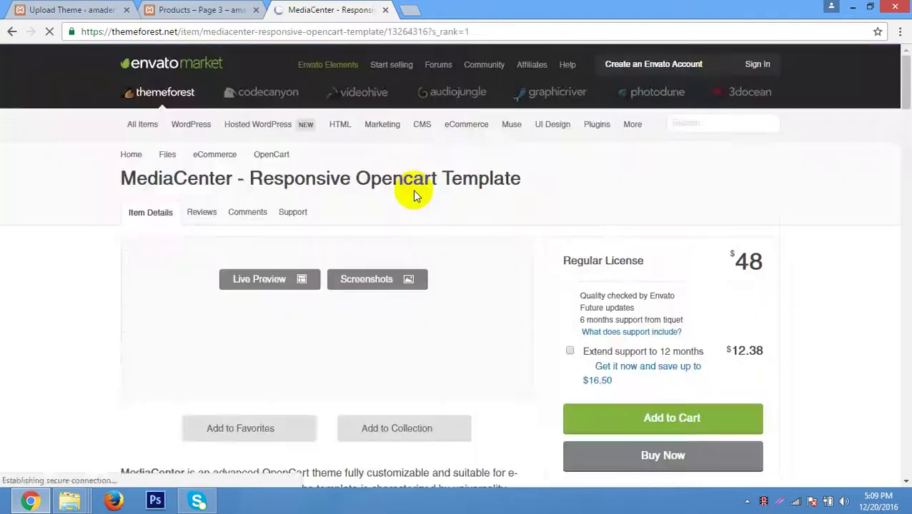
{"action": "scroll", "coordinate": [822, 194], "scroll_direction": "down", "scroll_amount": 5}
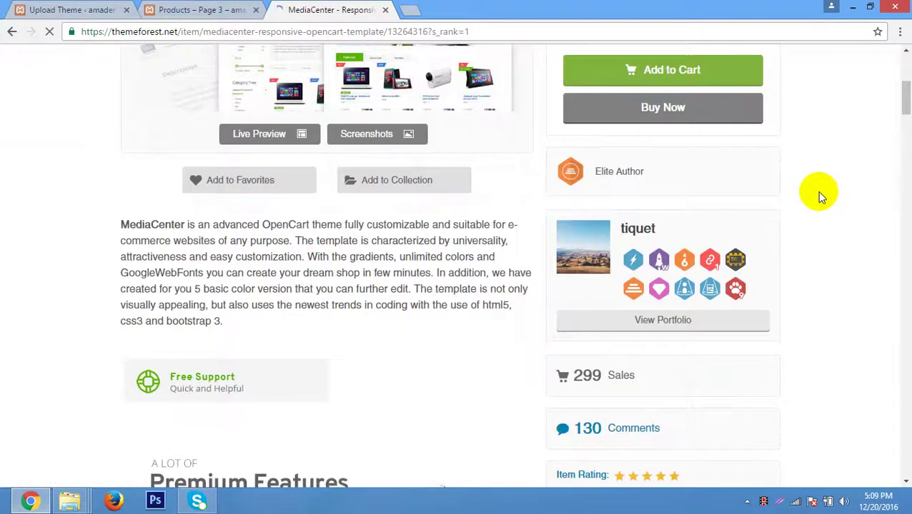
{"action": "scroll", "coordinate": [822, 194], "scroll_direction": "down", "scroll_amount": 5}
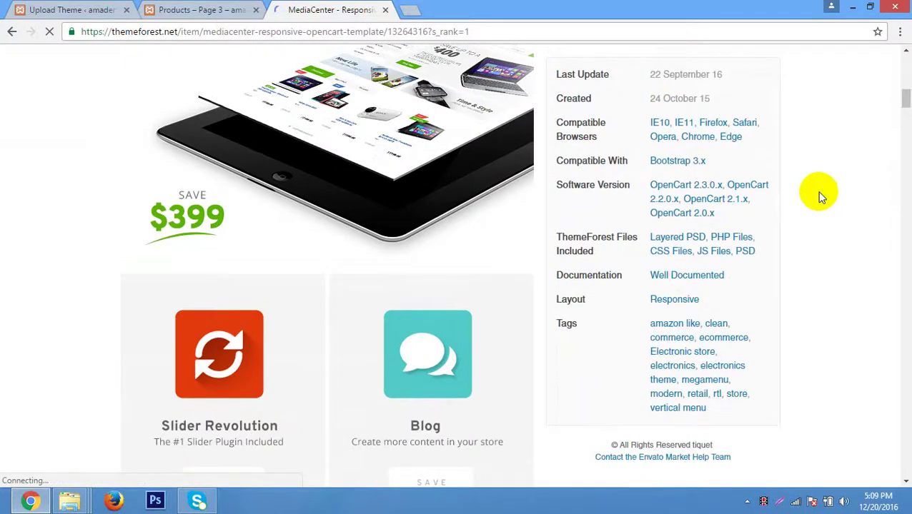
{"action": "scroll", "coordinate": [808, 195], "scroll_direction": "up", "scroll_amount": 10}
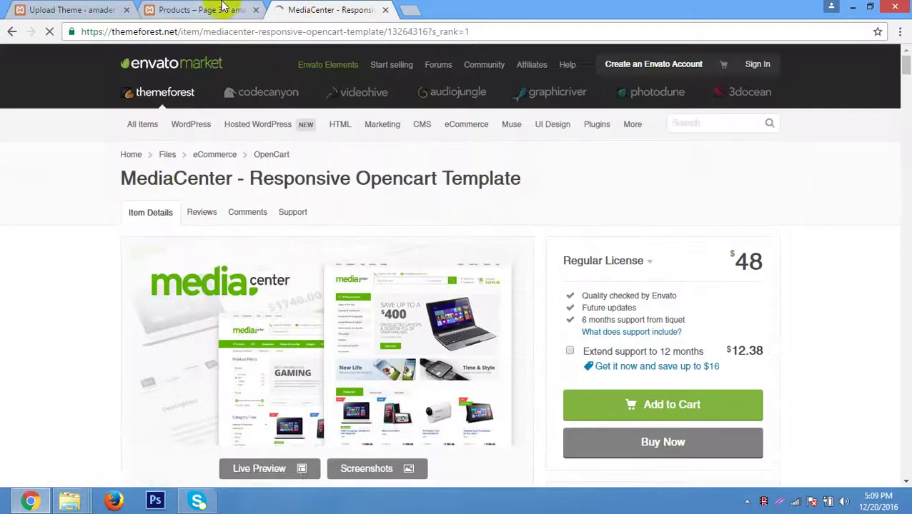
Compare the item page with the Products – Page 3 shop tab, then return to the install results.
{"action": "left_click", "coordinate": [222, 7]}
{"action": "left_click", "coordinate": [309, 7]}
{"action": "scroll", "coordinate": [798, 209], "scroll_direction": "down", "scroll_amount": 4}
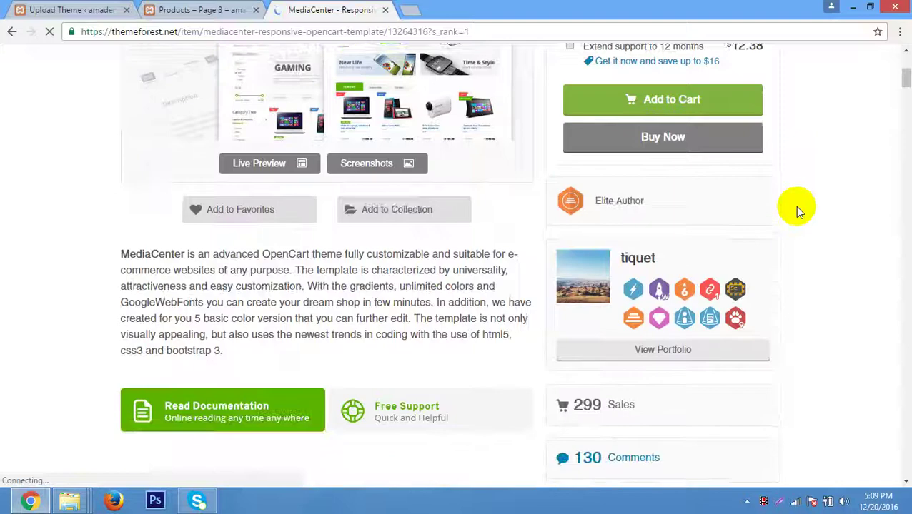
{"action": "scroll", "coordinate": [796, 205], "scroll_direction": "down", "scroll_amount": 2}
{"action": "scroll", "coordinate": [800, 203], "scroll_direction": "up", "scroll_amount": 7}
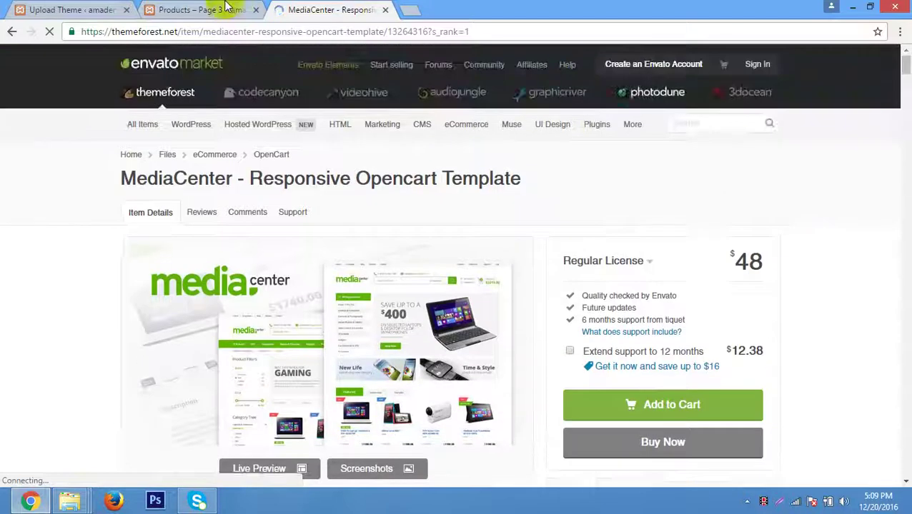
{"action": "left_click", "coordinate": [214, 10]}
{"action": "scroll", "coordinate": [69, 227], "scroll_direction": "down", "scroll_amount": 4}
{"action": "scroll", "coordinate": [67, 224], "scroll_direction": "up", "scroll_amount": 4}
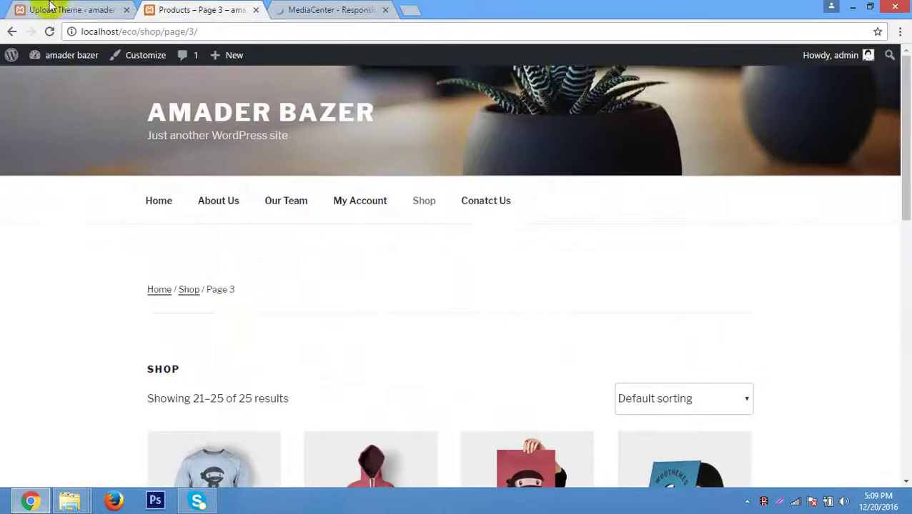
{"action": "left_click", "coordinate": [71, 9]}
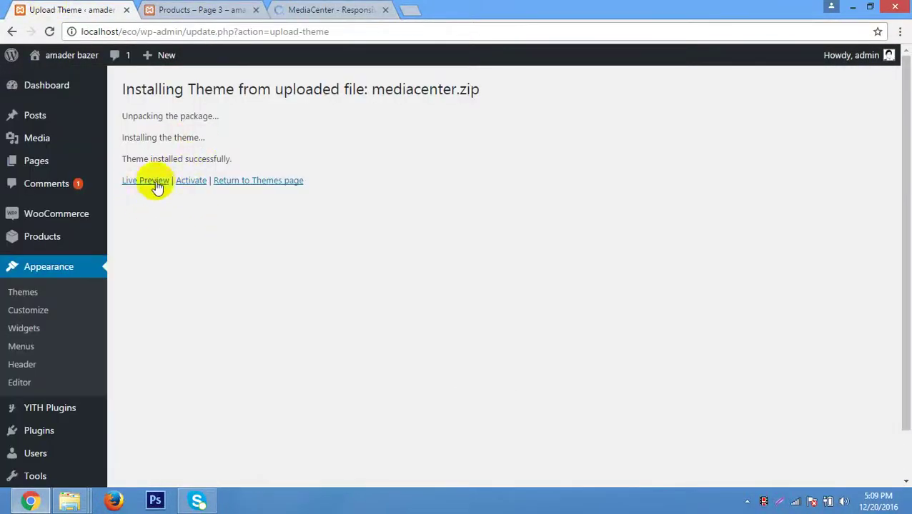
Activate the MediaCenter theme and reload the storefront shop page to see it applied.
{"action": "left_click", "coordinate": [191, 180]}
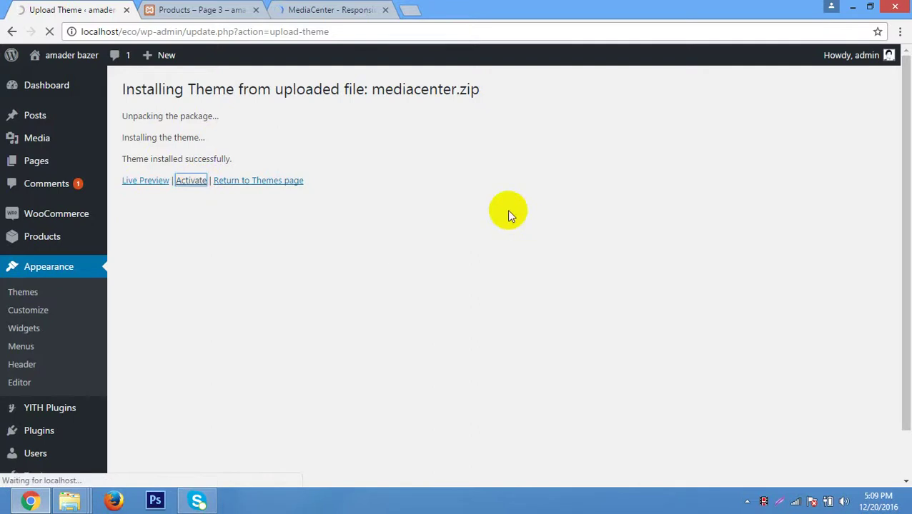
{"action": "left_click", "coordinate": [190, 9]}
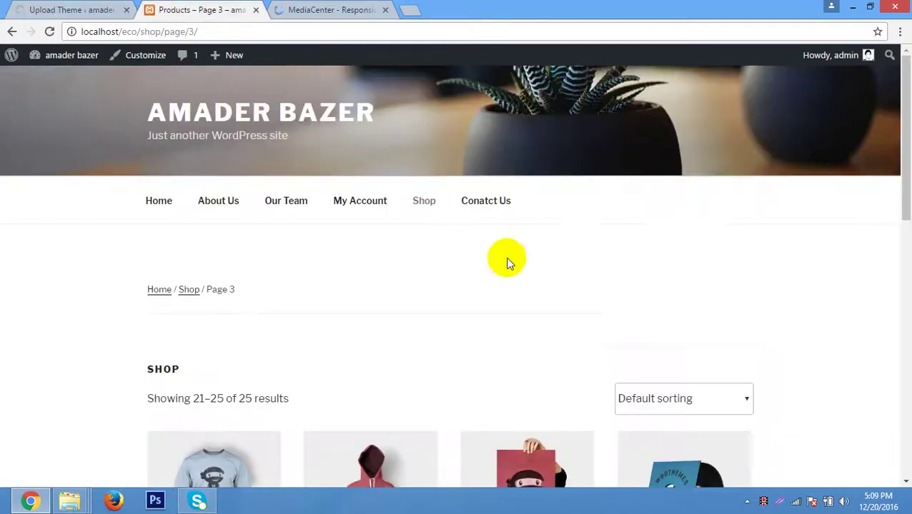
{"action": "right_click", "coordinate": [586, 177]}
{"action": "left_click", "coordinate": [632, 220]}
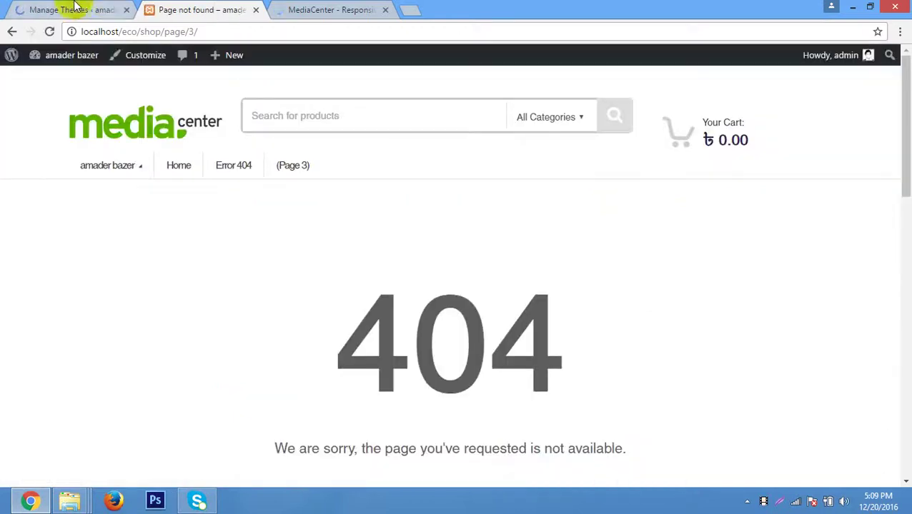
{"action": "left_click", "coordinate": [76, 7]}
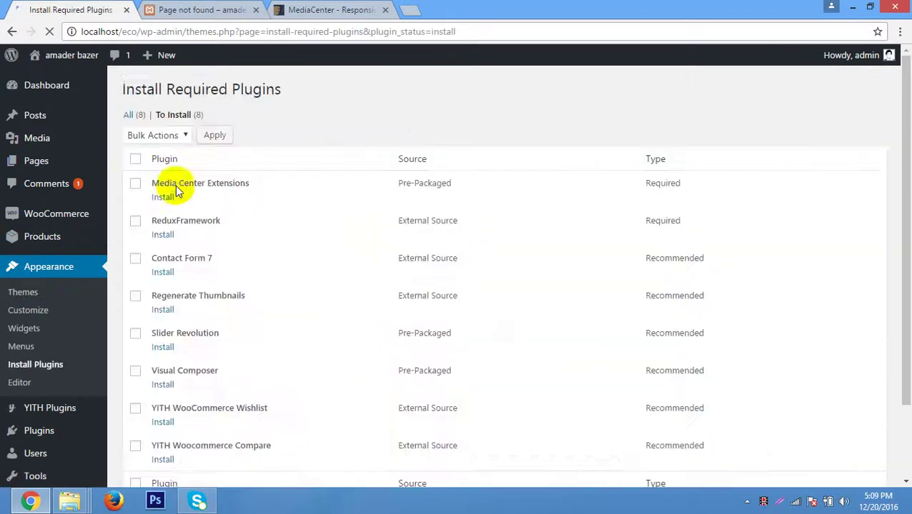
Bulk-install all eight MediaCenter required and recommended plugins.
{"action": "left_click", "coordinate": [135, 161]}
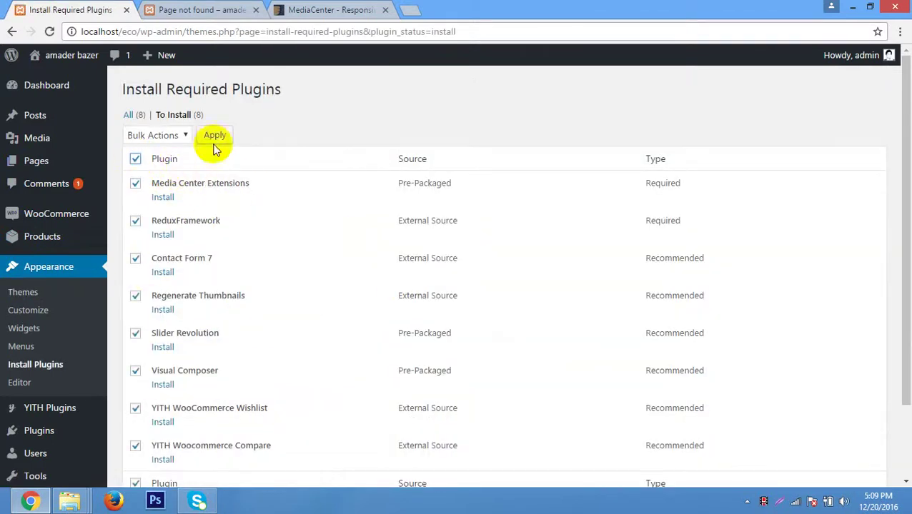
{"action": "left_click", "coordinate": [153, 136]}
{"action": "left_click", "coordinate": [165, 165]}
{"action": "left_click", "coordinate": [214, 135]}
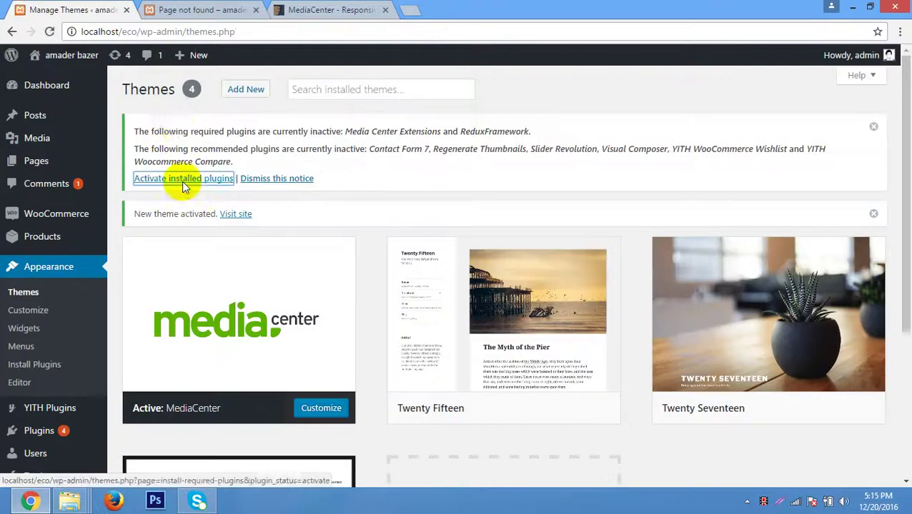
Bulk-activate all the installed MediaCenter plugins.
{"action": "left_click", "coordinate": [183, 182]}
{"action": "left_click", "coordinate": [183, 10]}
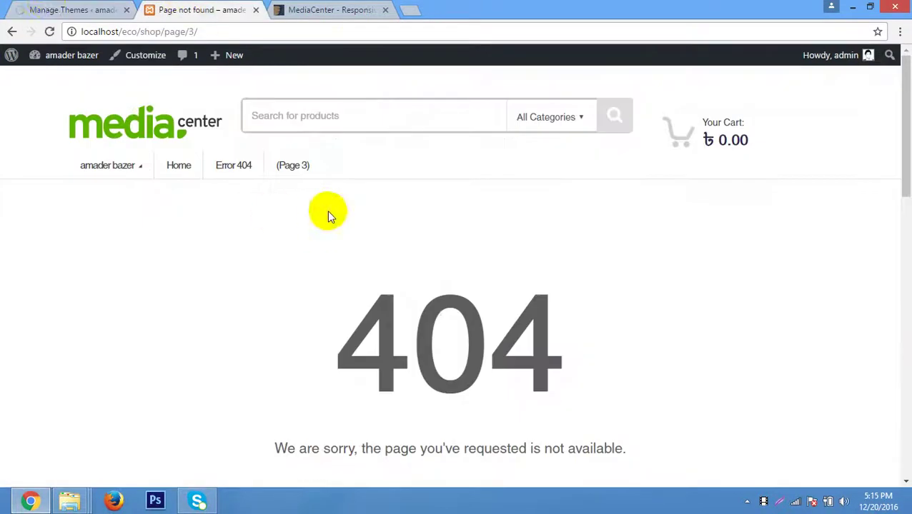
{"action": "left_click", "coordinate": [47, 10]}
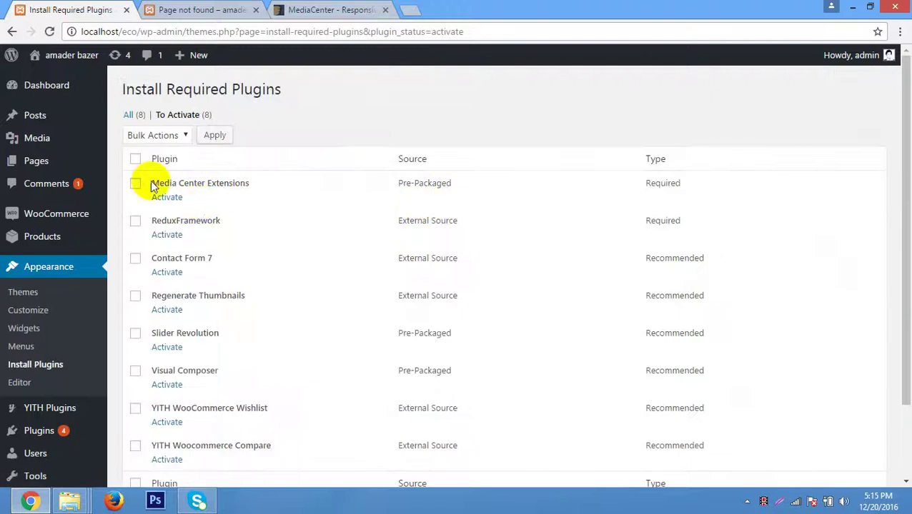
{"action": "left_click", "coordinate": [135, 159]}
{"action": "left_click", "coordinate": [155, 136]}
{"action": "left_click", "coordinate": [165, 178]}
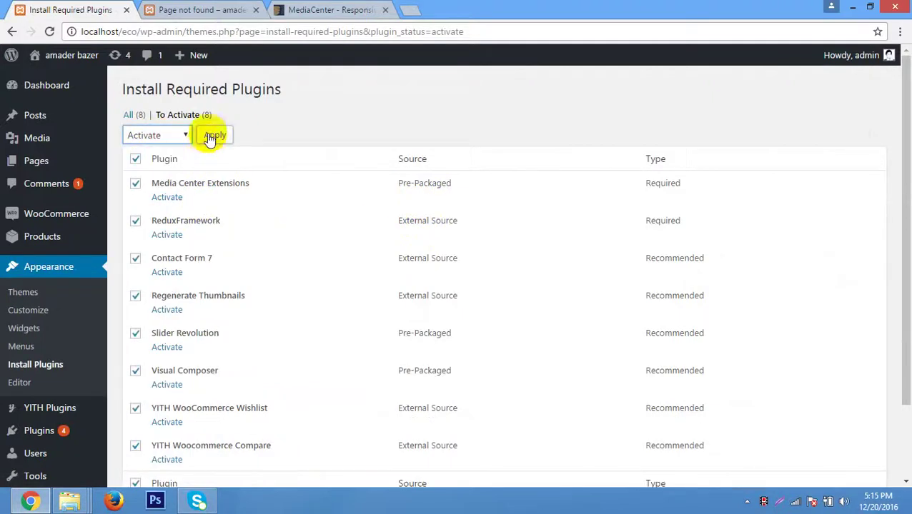
{"action": "left_click", "coordinate": [214, 135]}
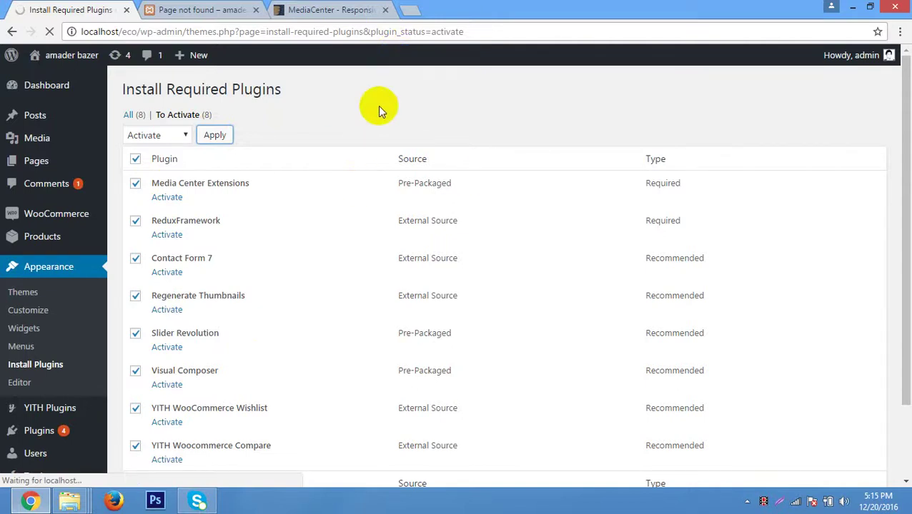
Check the storefront in the new theme, then return to the required plugins page.
{"action": "left_click", "coordinate": [207, 9]}
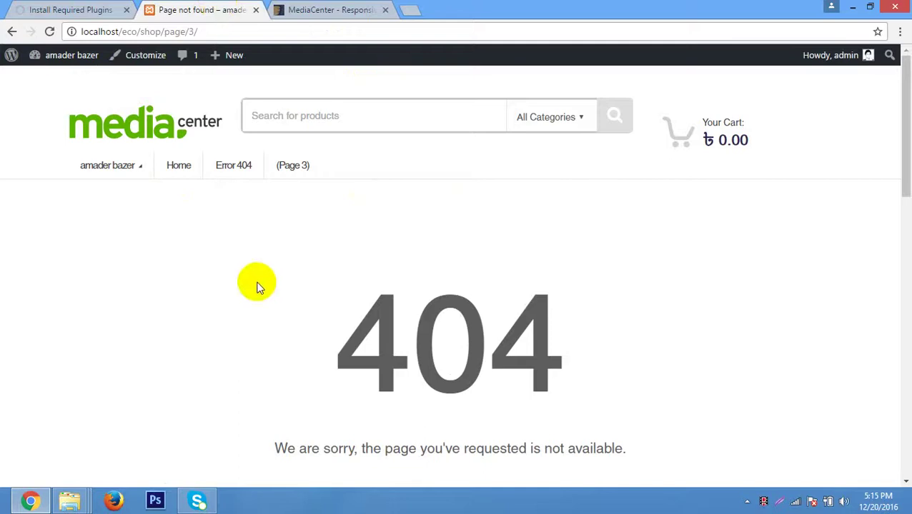
{"action": "scroll", "coordinate": [258, 283], "scroll_direction": "down", "scroll_amount": 1}
{"action": "scroll", "coordinate": [258, 282], "scroll_direction": "up", "scroll_amount": 1}
{"action": "scroll", "coordinate": [257, 285], "scroll_direction": "down", "scroll_amount": 5}
{"action": "scroll", "coordinate": [257, 285], "scroll_direction": "up", "scroll_amount": 4}
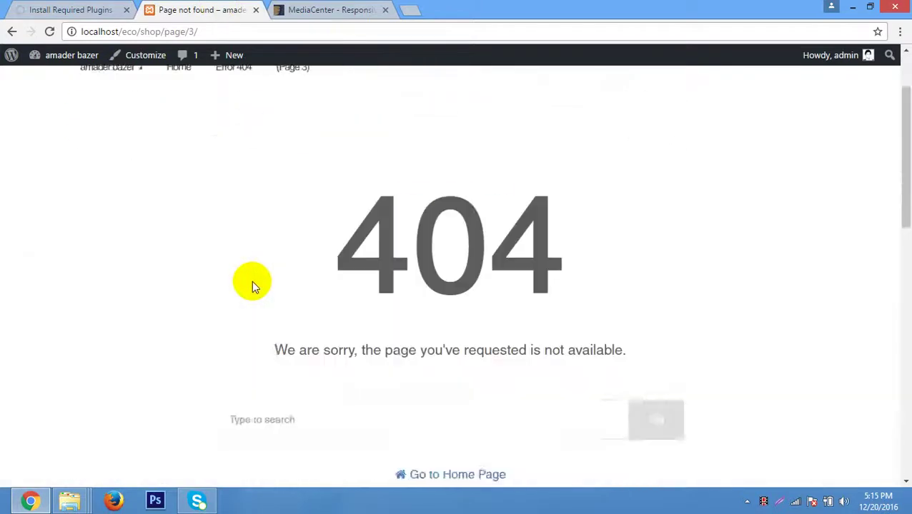
{"action": "scroll", "coordinate": [255, 286], "scroll_direction": "up", "scroll_amount": 2}
{"action": "scroll", "coordinate": [252, 283], "scroll_direction": "down", "scroll_amount": 8}
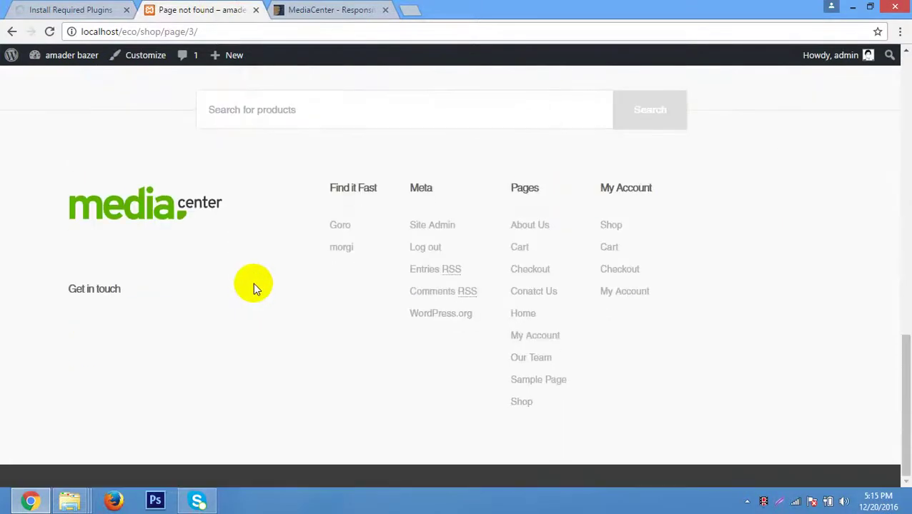
{"action": "scroll", "coordinate": [251, 283], "scroll_direction": "up", "scroll_amount": 2}
{"action": "scroll", "coordinate": [251, 283], "scroll_direction": "up", "scroll_amount": 6}
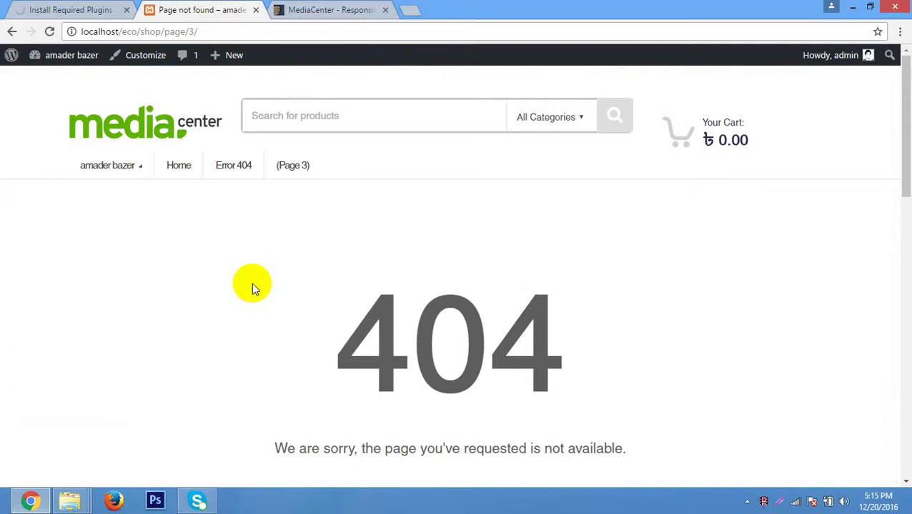
{"action": "left_click", "coordinate": [75, 10]}
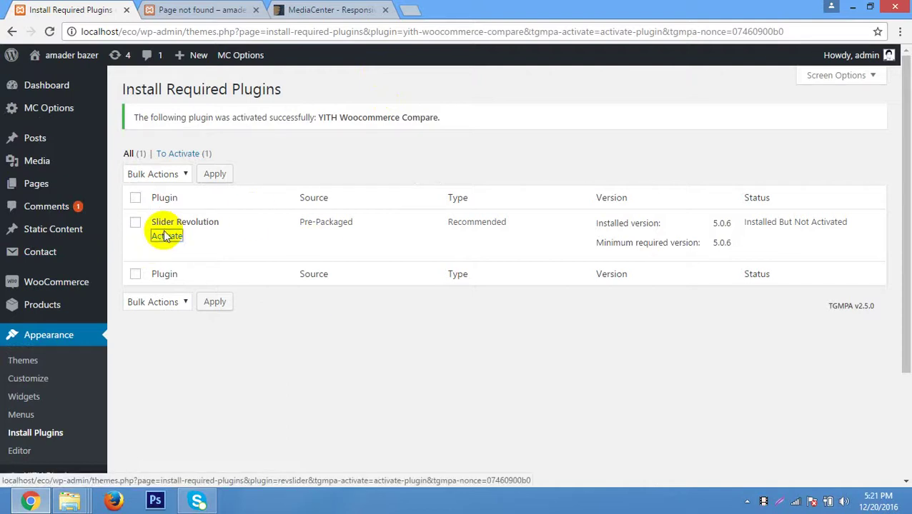
Activate Slider Revolution and load the store home page at localhost/eco/ in the other tab.
{"action": "left_click", "coordinate": [166, 237]}
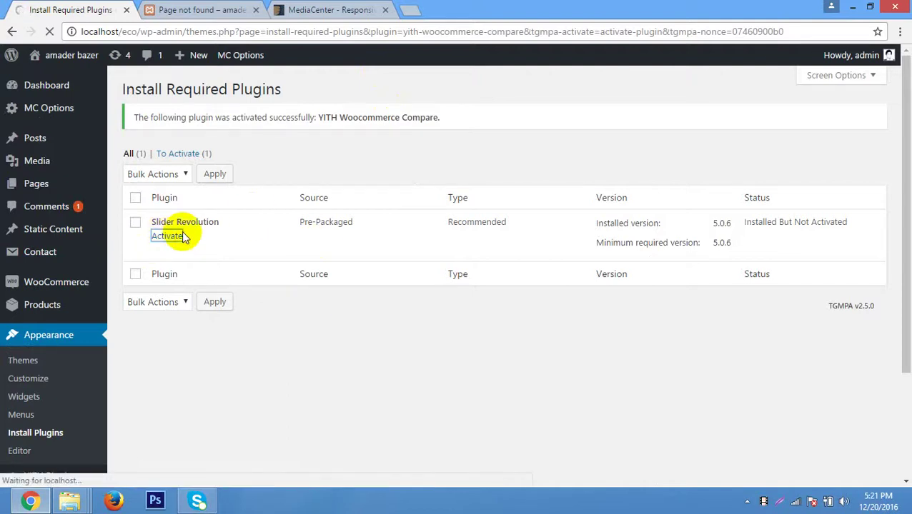
{"action": "scroll", "coordinate": [469, 165], "scroll_direction": "down", "scroll_amount": 2}
{"action": "left_click", "coordinate": [179, 9]}
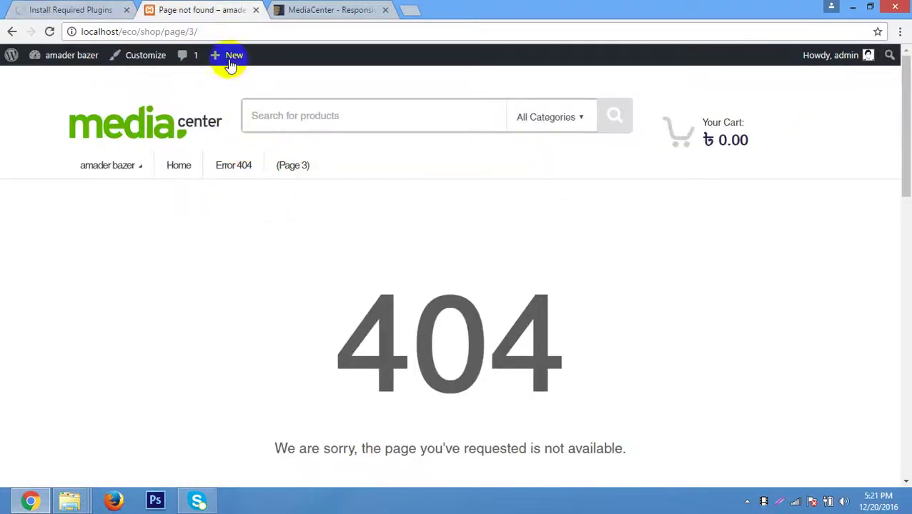
{"action": "left_click_drag", "start_coordinate": [213, 31], "coordinate": [139, 37]}
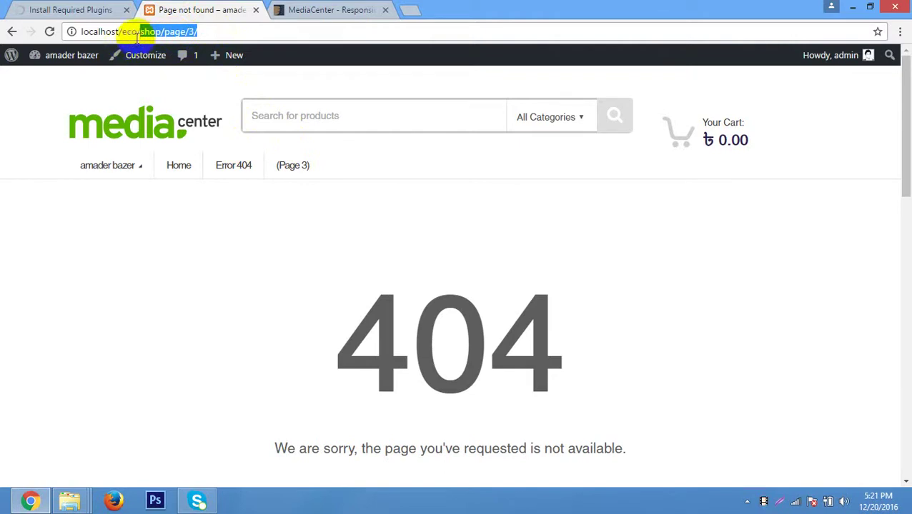
{"action": "key", "text": "BackSpace"}
{"action": "key", "text": "Return"}
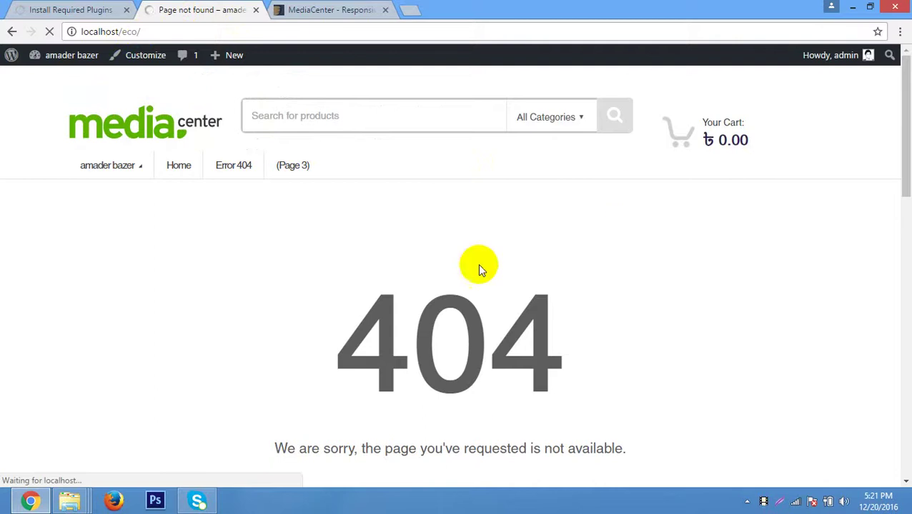
{"action": "left_click", "coordinate": [72, 9]}
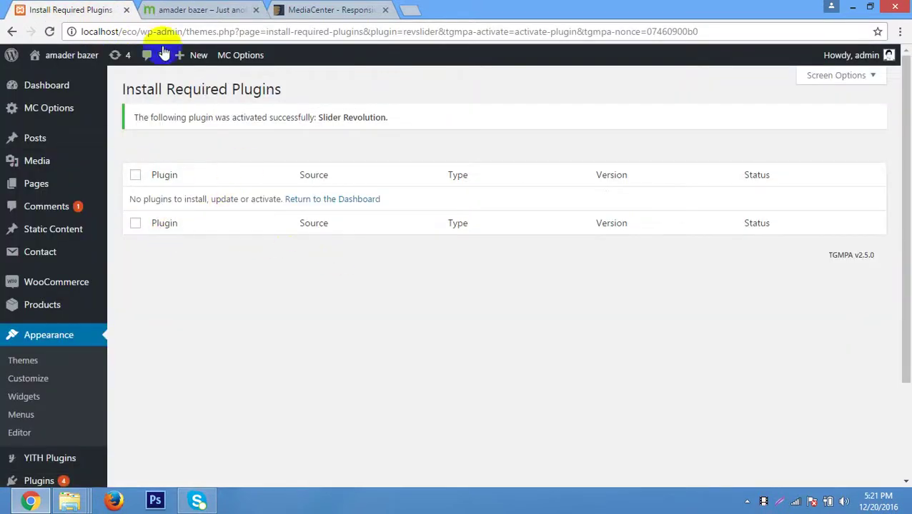
Look over the new store home page and its product search field.
{"action": "left_click", "coordinate": [165, 7]}
{"action": "scroll", "coordinate": [729, 300], "scroll_direction": "down", "scroll_amount": 10}
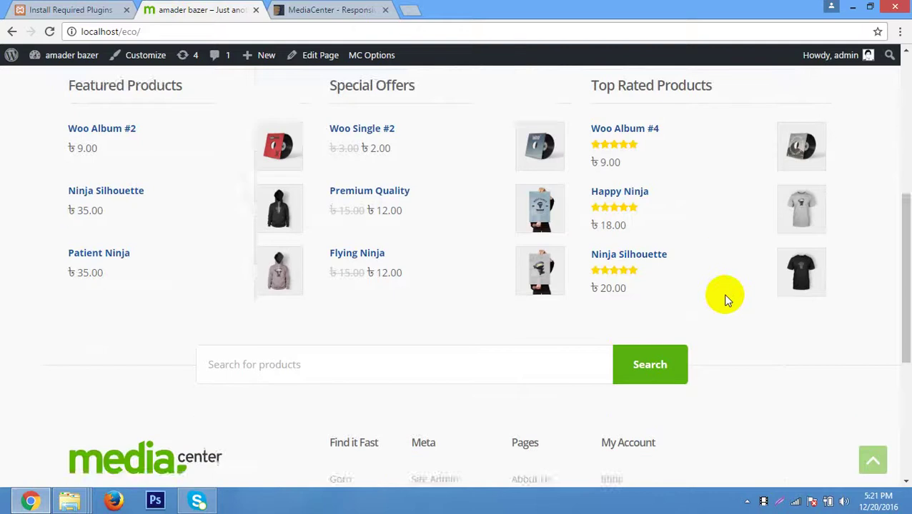
{"action": "scroll", "coordinate": [724, 296], "scroll_direction": "up", "scroll_amount": 10}
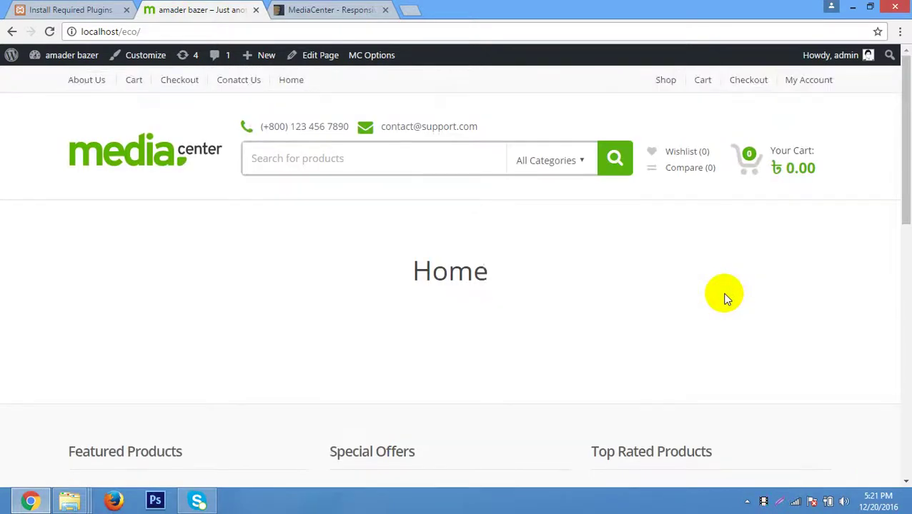
{"action": "scroll", "coordinate": [723, 297], "scroll_direction": "down", "scroll_amount": 10}
{"action": "scroll", "coordinate": [724, 297], "scroll_direction": "up", "scroll_amount": 10}
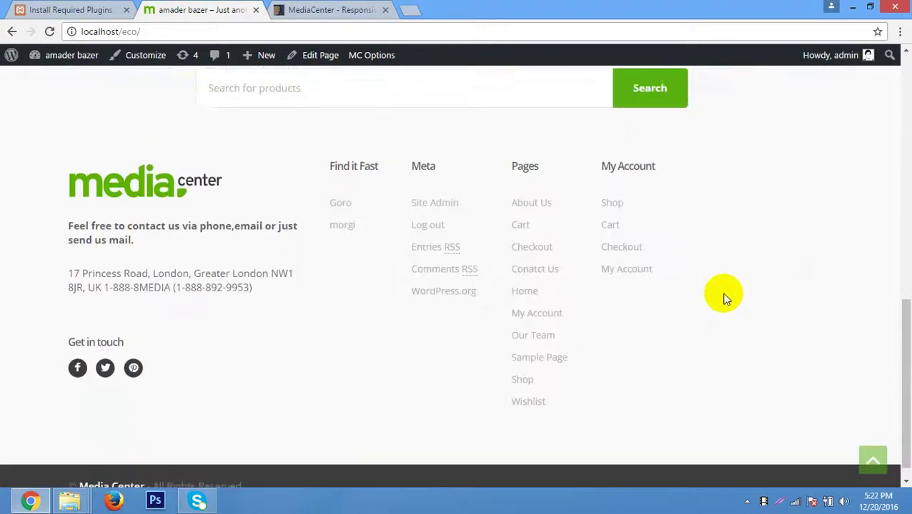
{"action": "left_click", "coordinate": [322, 170]}
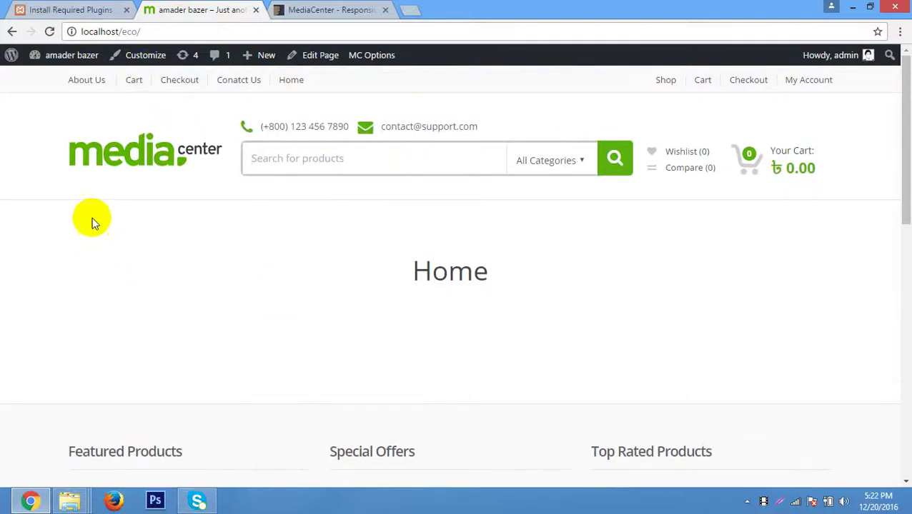
Back in the admin, open the Appearance > Menus editor.
{"action": "left_click", "coordinate": [77, 6]}
{"action": "scroll", "coordinate": [173, 353], "scroll_direction": "down", "scroll_amount": 3}
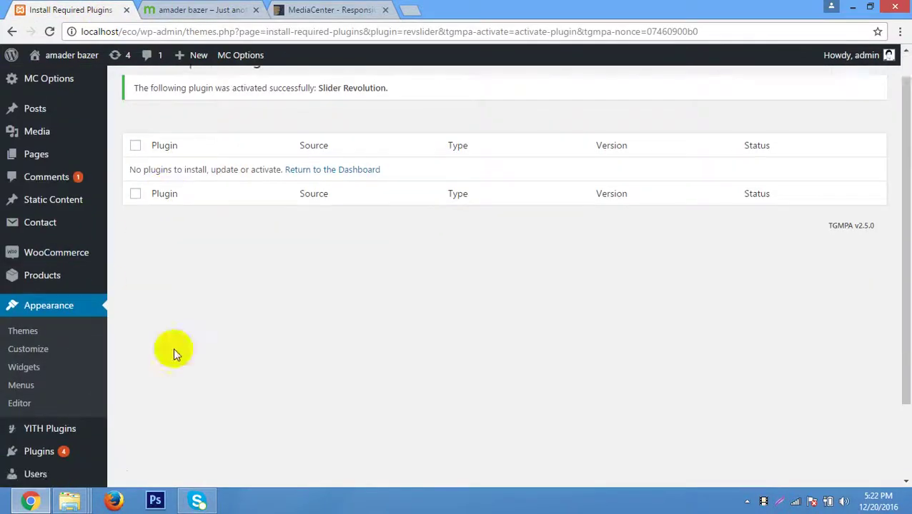
{"action": "left_click", "coordinate": [31, 286]}
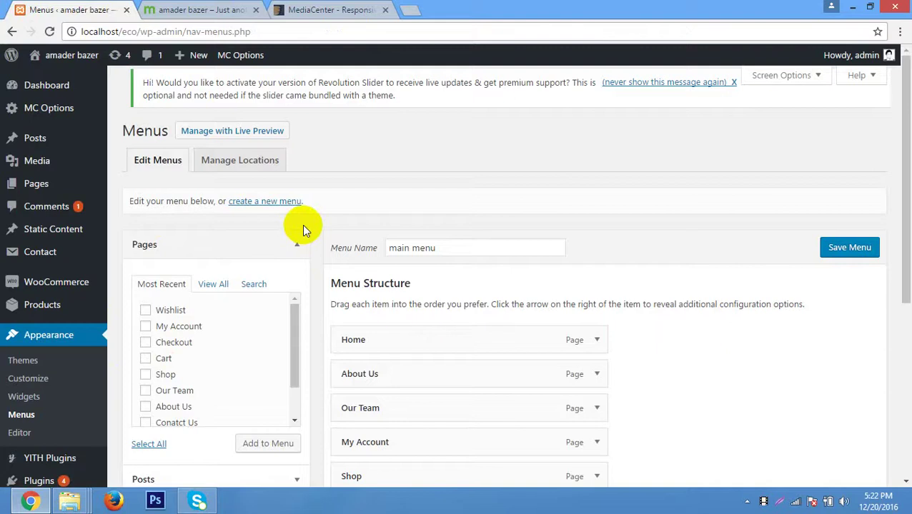
Assign the main menu to Top Bar Left Navigation and save it.
{"action": "scroll", "coordinate": [418, 167], "scroll_direction": "down", "scroll_amount": 4}
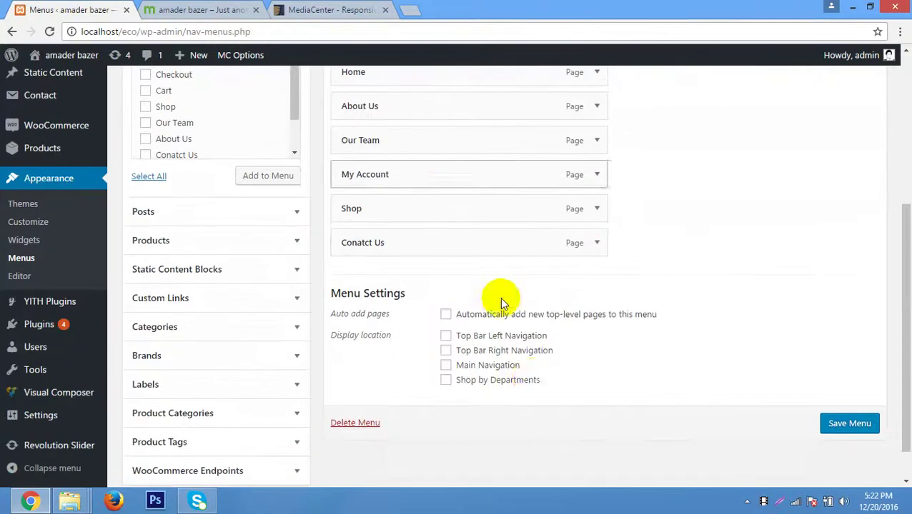
{"action": "left_click", "coordinate": [506, 337]}
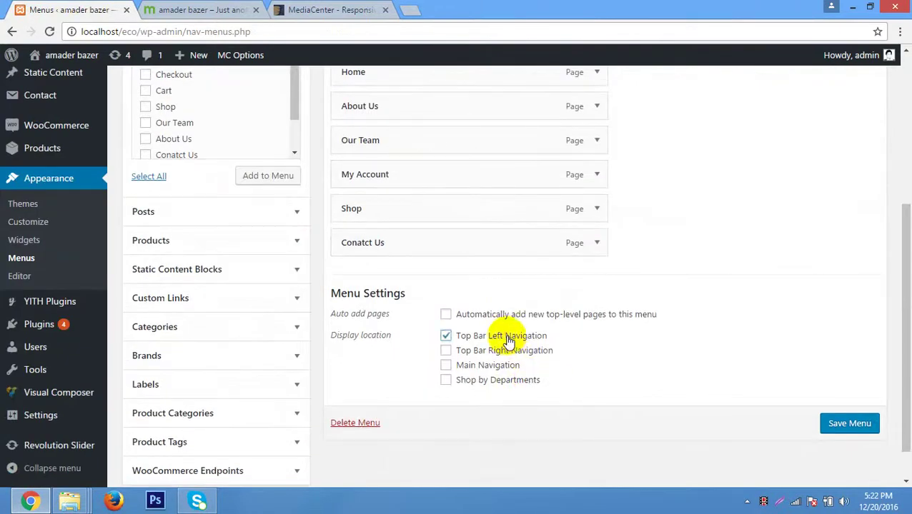
{"action": "left_click", "coordinate": [853, 423]}
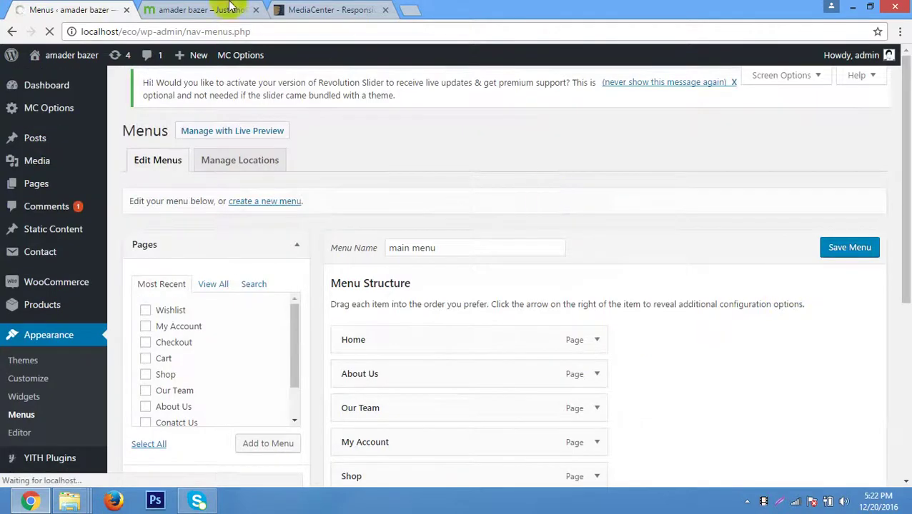
{"action": "left_click", "coordinate": [230, 10]}
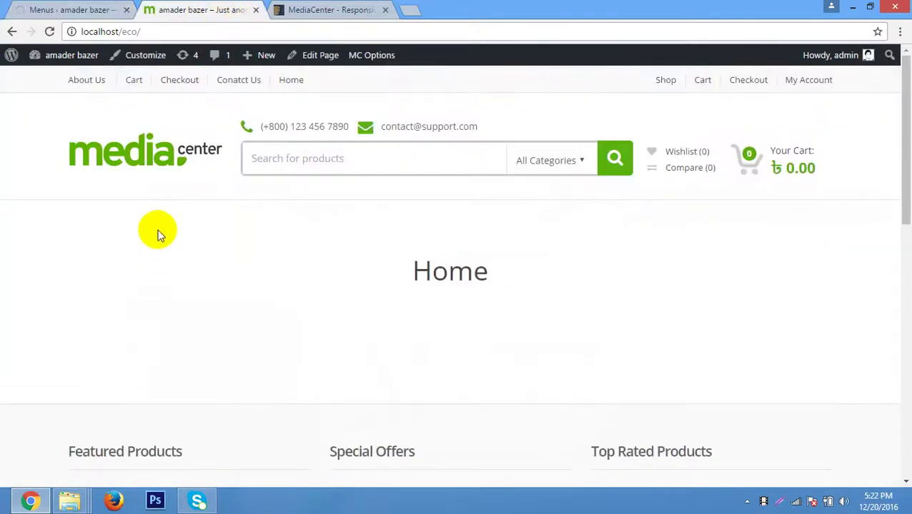
{"action": "left_click", "coordinate": [74, 10]}
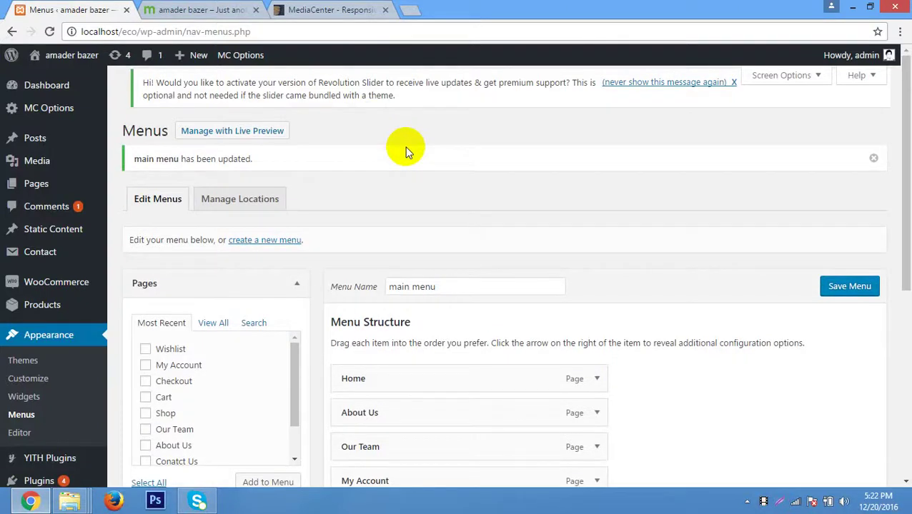
Save the main menu again and reload the store home page to check it.
{"action": "left_click", "coordinate": [210, 10]}
{"action": "left_click", "coordinate": [14, 6]}
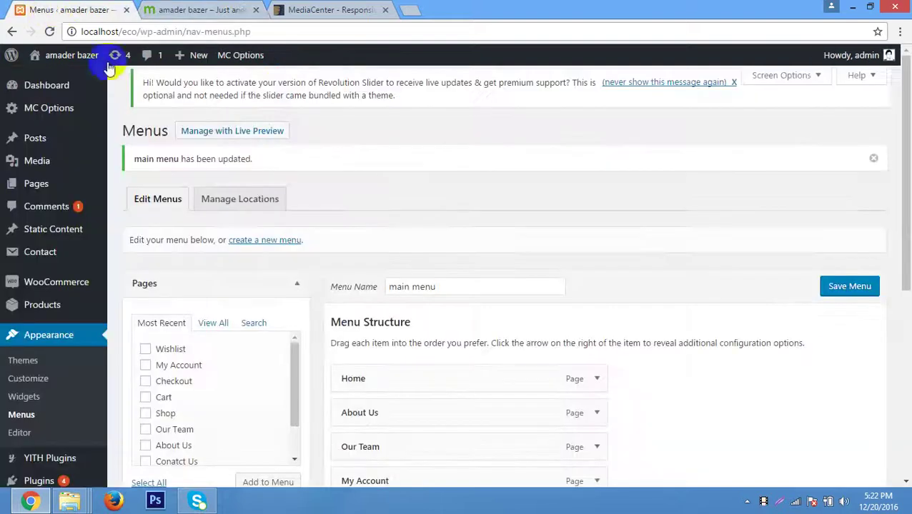
{"action": "scroll", "coordinate": [383, 238], "scroll_direction": "down", "scroll_amount": 5}
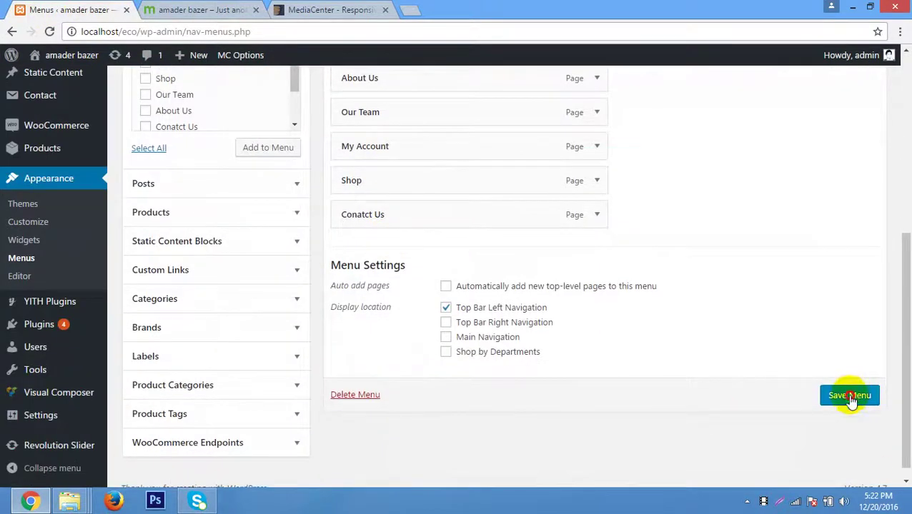
{"action": "left_click", "coordinate": [850, 395]}
{"action": "left_click", "coordinate": [200, 10]}
{"action": "right_click", "coordinate": [595, 103]}
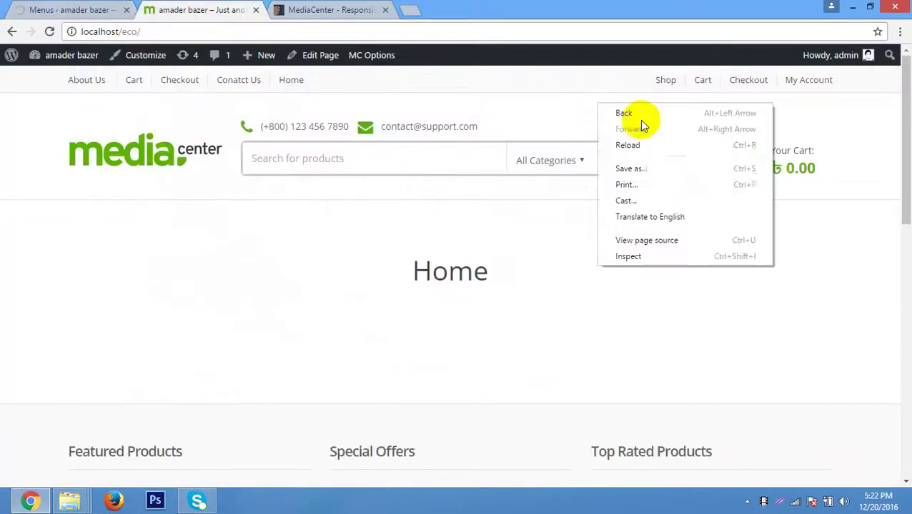
Reload the store home page and check the search category list, leaving All Categories.
{"action": "left_click", "coordinate": [668, 145]}
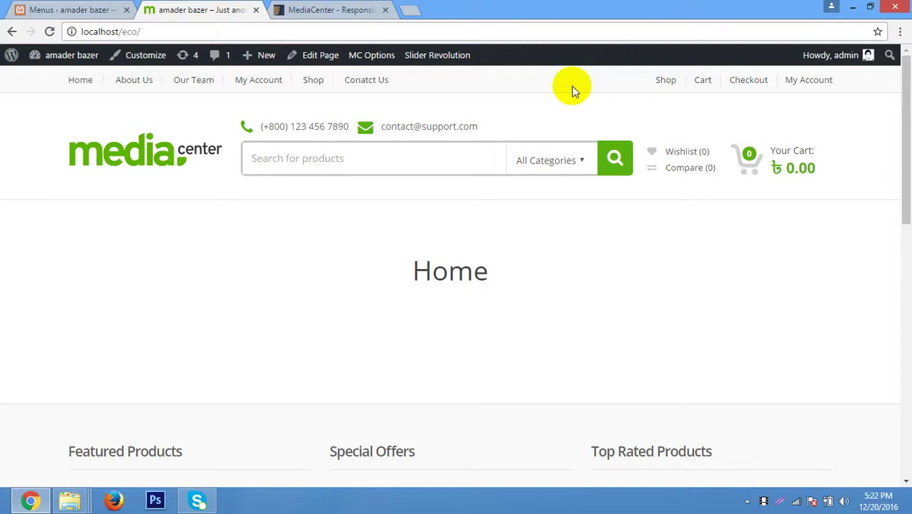
{"action": "left_click", "coordinate": [315, 160]}
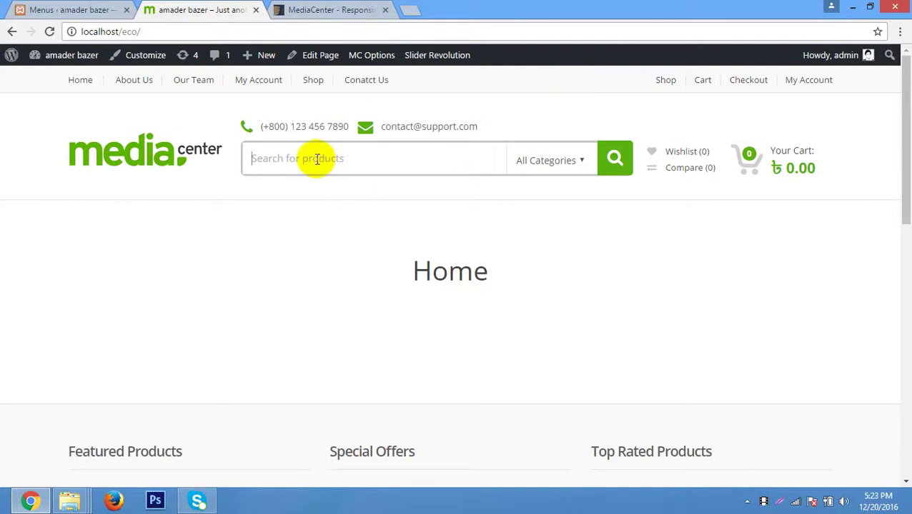
{"action": "left_click", "coordinate": [581, 164]}
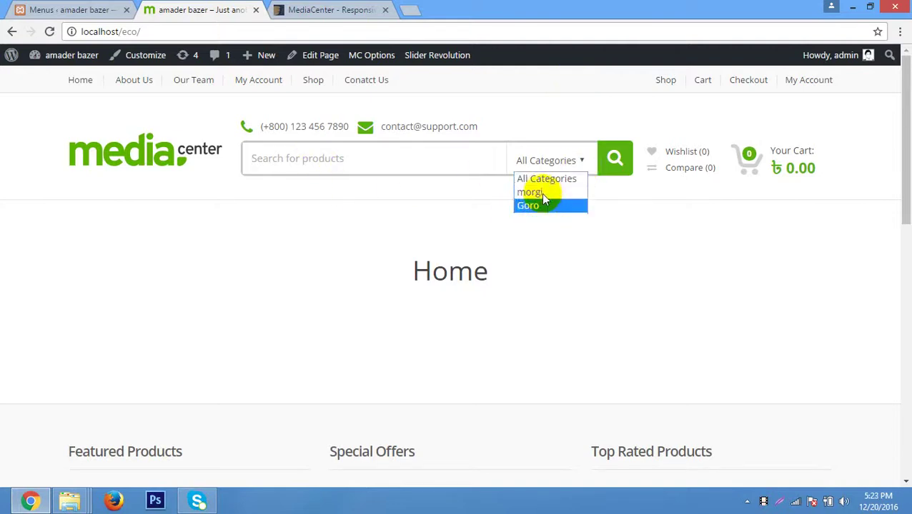
{"action": "left_click", "coordinate": [670, 246]}
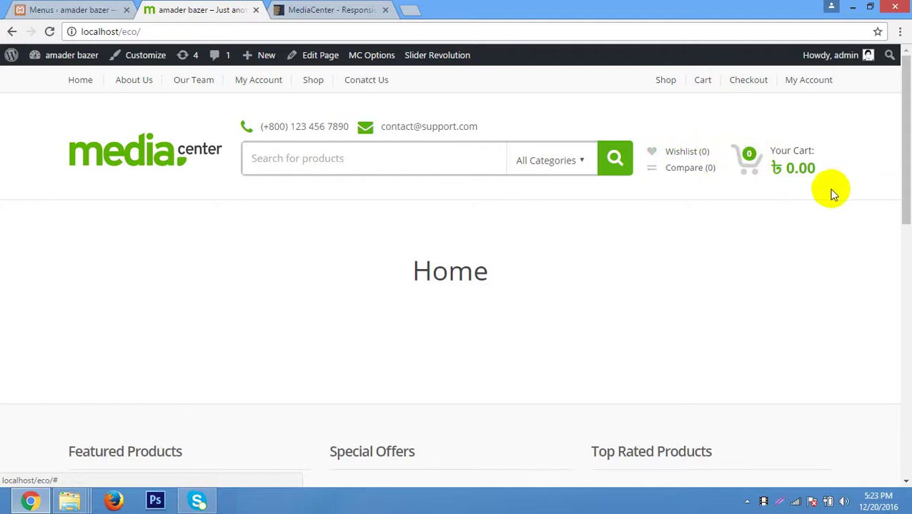
Browse the home page, briefly highlighting and clearing the Home heading text.
{"action": "scroll", "coordinate": [830, 192], "scroll_direction": "down", "scroll_amount": 3}
{"action": "scroll", "coordinate": [830, 191], "scroll_direction": "up", "scroll_amount": 3}
{"action": "left_click_drag", "start_coordinate": [484, 271], "coordinate": [411, 279]}
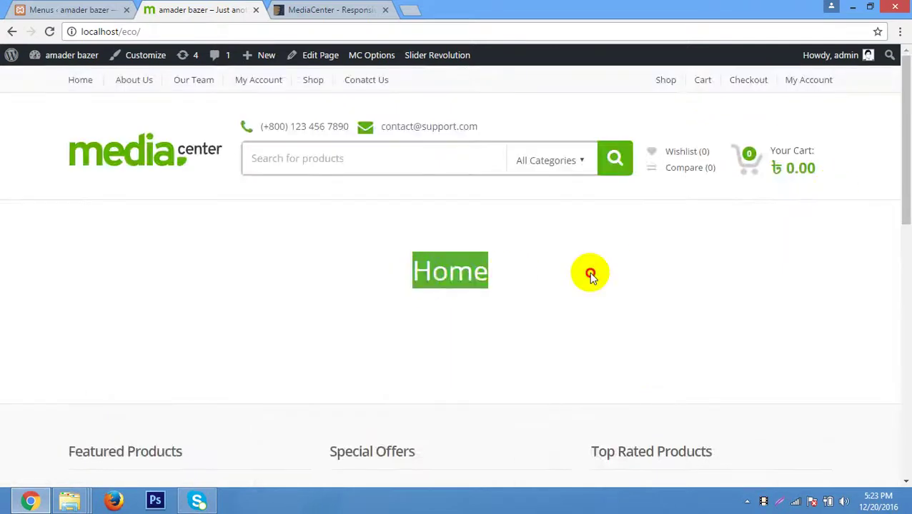
{"action": "left_click", "coordinate": [587, 276]}
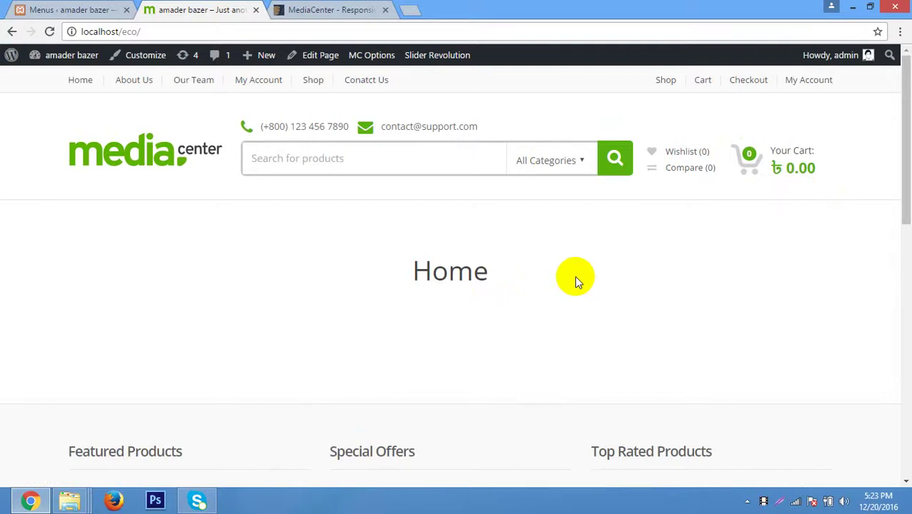
{"action": "scroll", "coordinate": [344, 247], "scroll_direction": "down", "scroll_amount": 3}
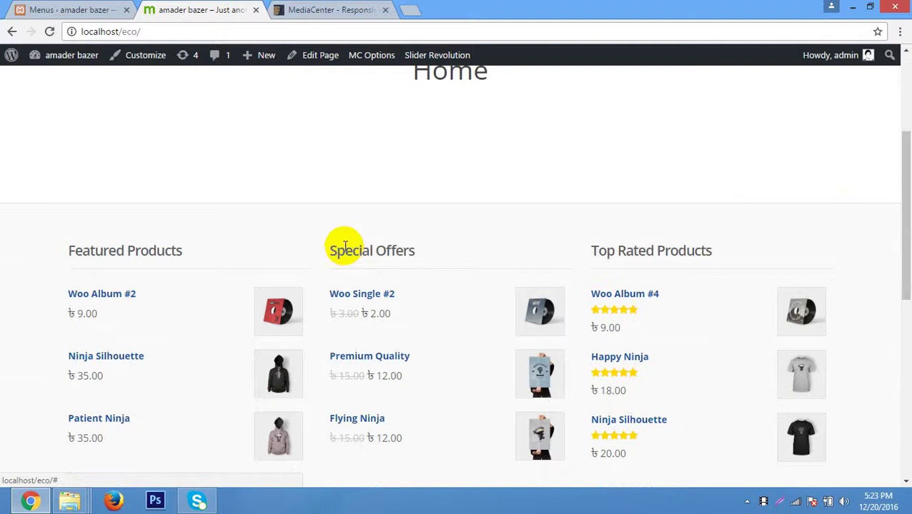
{"action": "scroll", "coordinate": [132, 320], "scroll_direction": "down", "scroll_amount": 1}
{"action": "scroll", "coordinate": [132, 321], "scroll_direction": "up", "scroll_amount": 1}
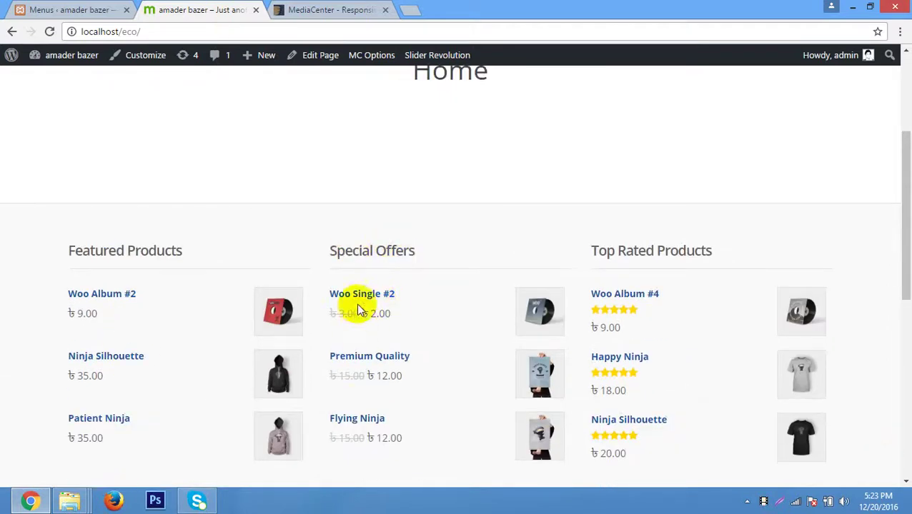
{"action": "scroll", "coordinate": [361, 311], "scroll_direction": "down", "scroll_amount": 1}
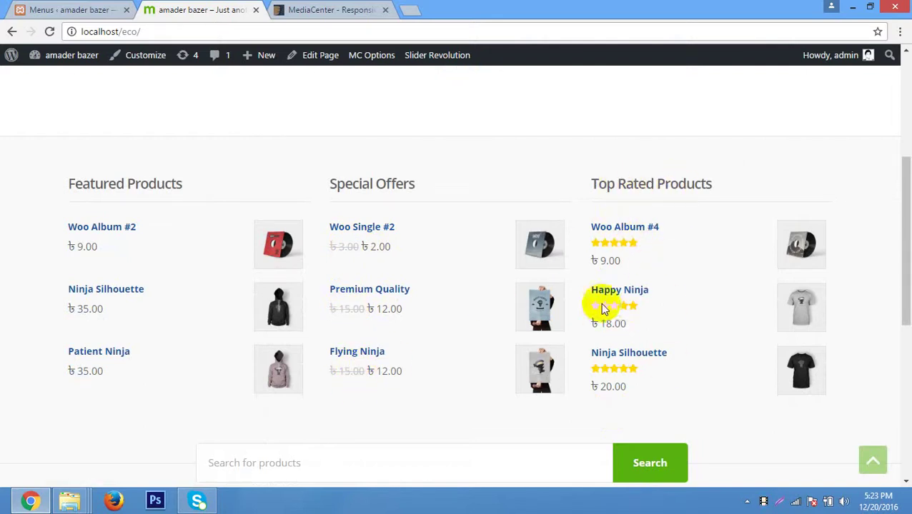
{"action": "scroll", "coordinate": [629, 308], "scroll_direction": "down", "scroll_amount": 2}
{"action": "scroll", "coordinate": [629, 308], "scroll_direction": "up", "scroll_amount": 2}
{"action": "scroll", "coordinate": [629, 311], "scroll_direction": "down", "scroll_amount": 3}
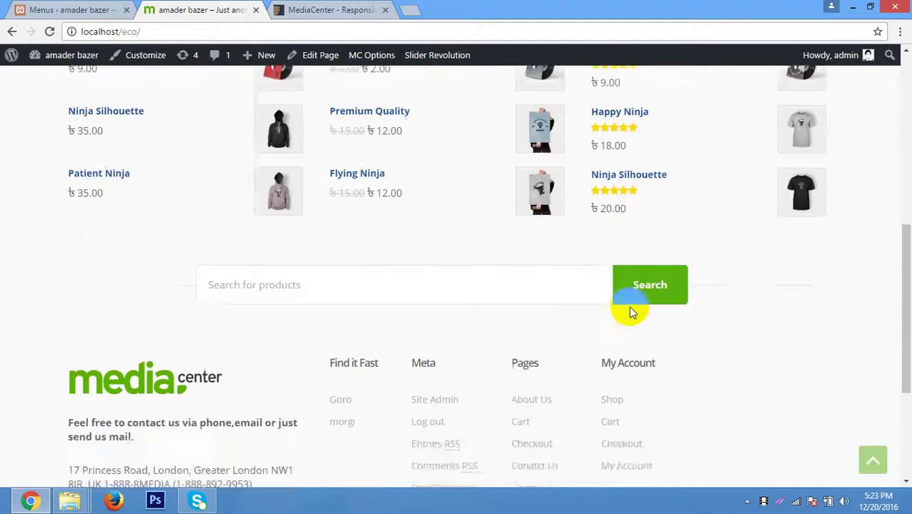
{"action": "scroll", "coordinate": [628, 309], "scroll_direction": "up", "scroll_amount": 6}
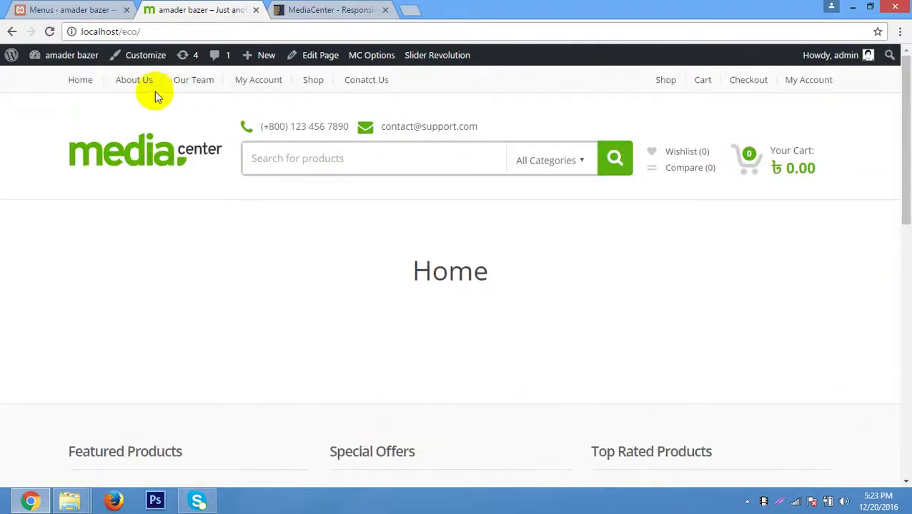
Open the Shop page and scroll down to its product grid.
{"action": "left_click", "coordinate": [312, 80]}
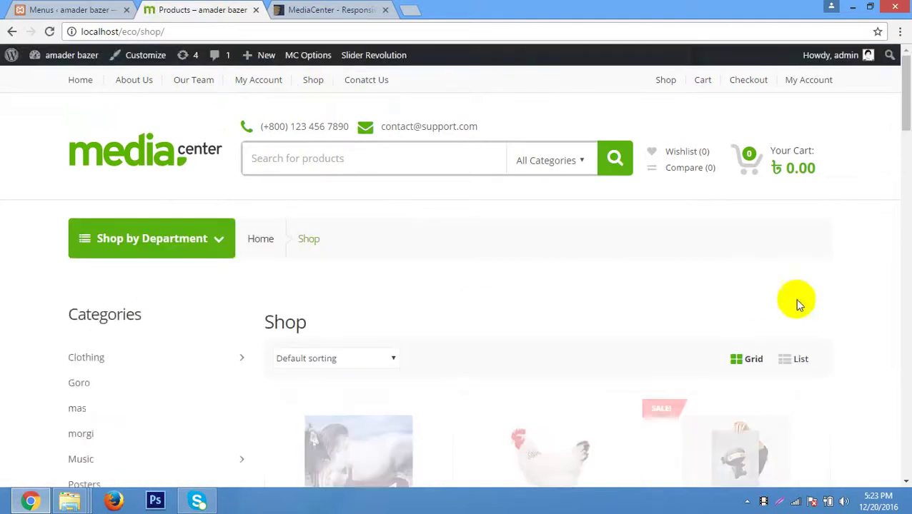
{"action": "scroll", "coordinate": [887, 254], "scroll_direction": "down", "scroll_amount": 4}
{"action": "scroll", "coordinate": [890, 253], "scroll_direction": "down", "scroll_amount": 8}
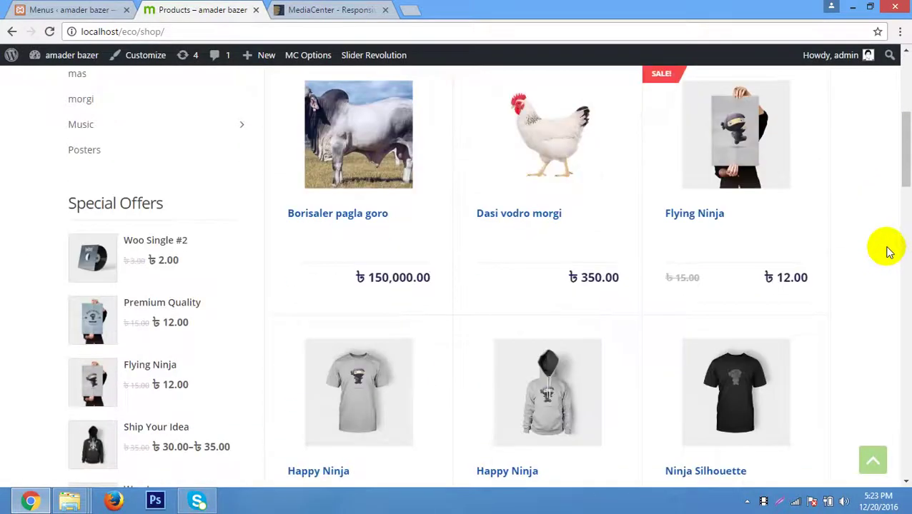
{"action": "scroll", "coordinate": [885, 249], "scroll_direction": "down", "scroll_amount": 15}
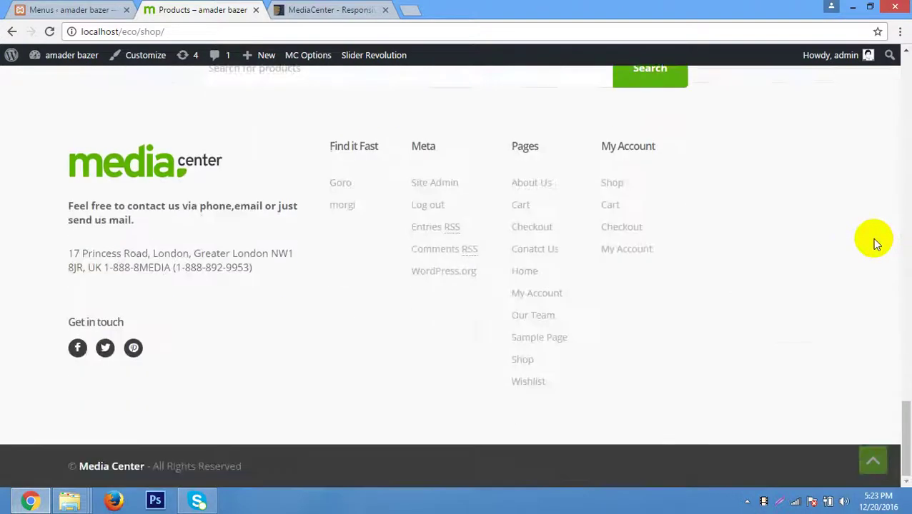
{"action": "scroll", "coordinate": [876, 244], "scroll_direction": "up", "scroll_amount": 20}
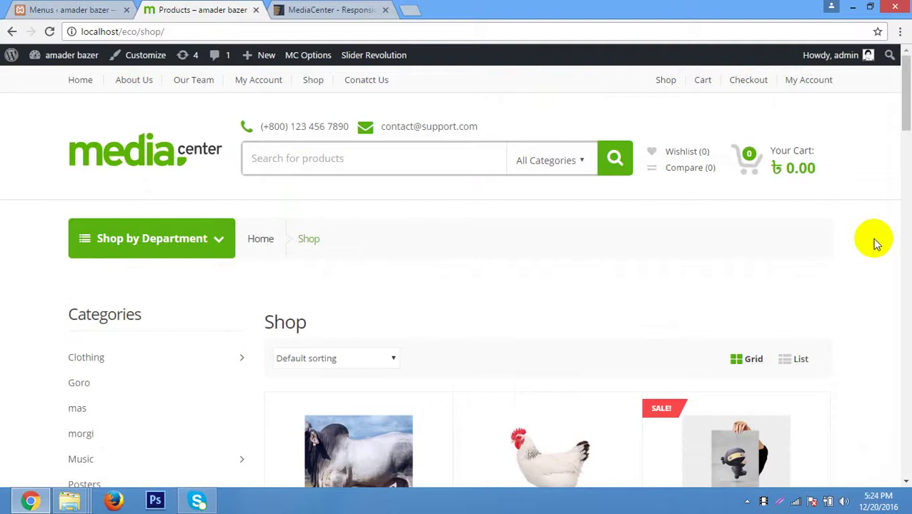
{"action": "scroll", "coordinate": [847, 244], "scroll_direction": "down", "scroll_amount": 3}
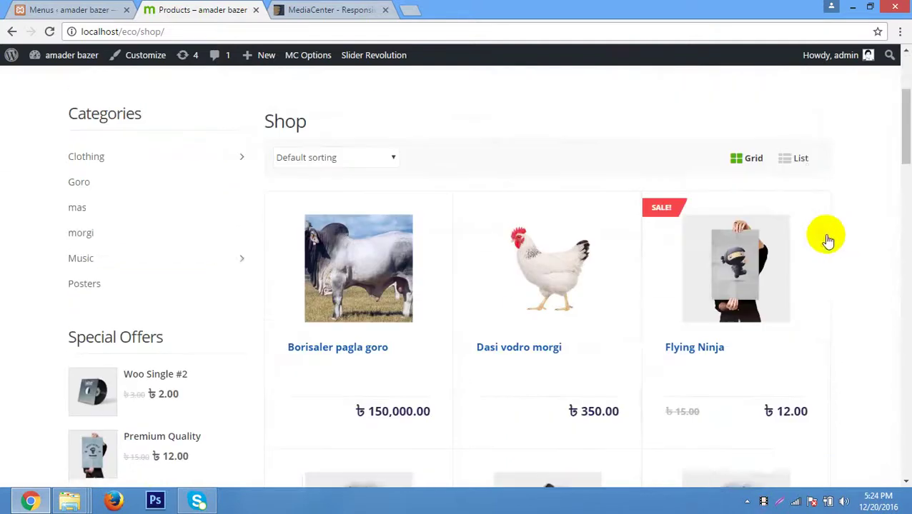
Switch the Shop products to List view and scroll through the listed descriptions.
{"action": "left_click", "coordinate": [793, 158]}
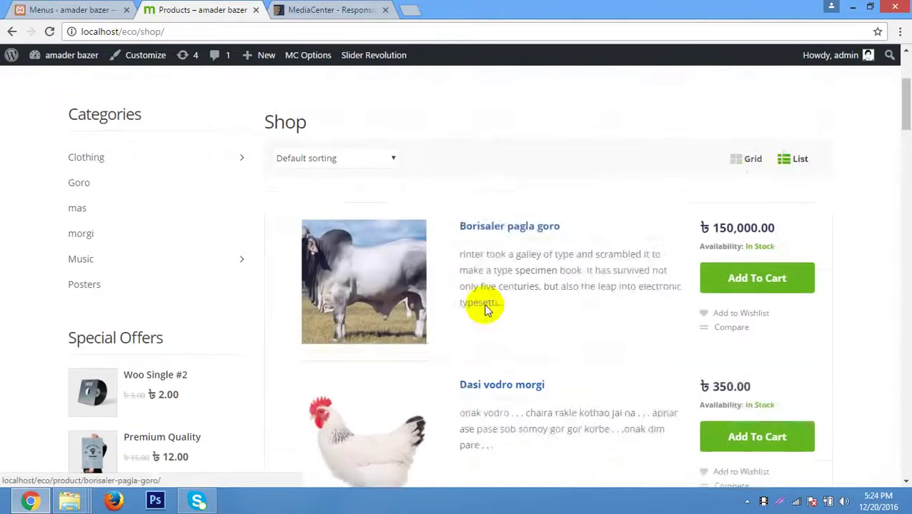
{"action": "scroll", "coordinate": [484, 301], "scroll_direction": "down", "scroll_amount": 6}
{"action": "scroll", "coordinate": [484, 301], "scroll_direction": "down", "scroll_amount": 10}
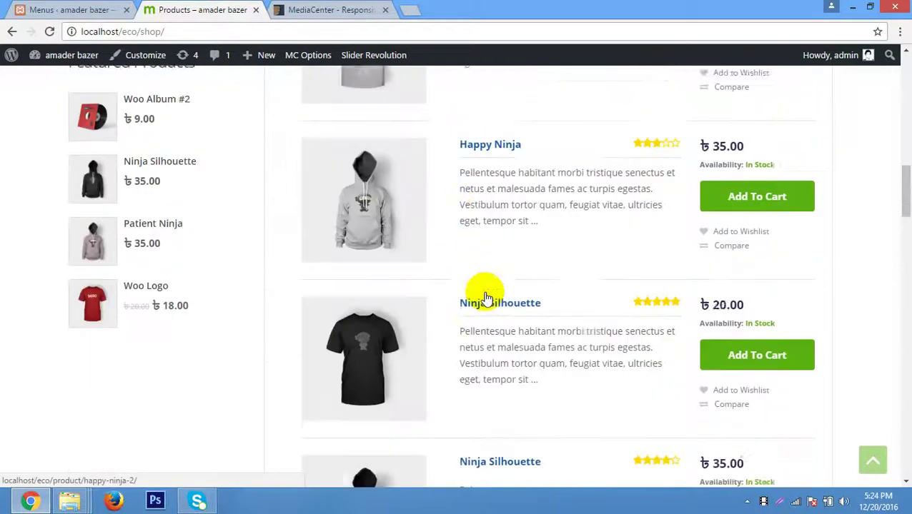
{"action": "scroll", "coordinate": [484, 297], "scroll_direction": "down", "scroll_amount": 15}
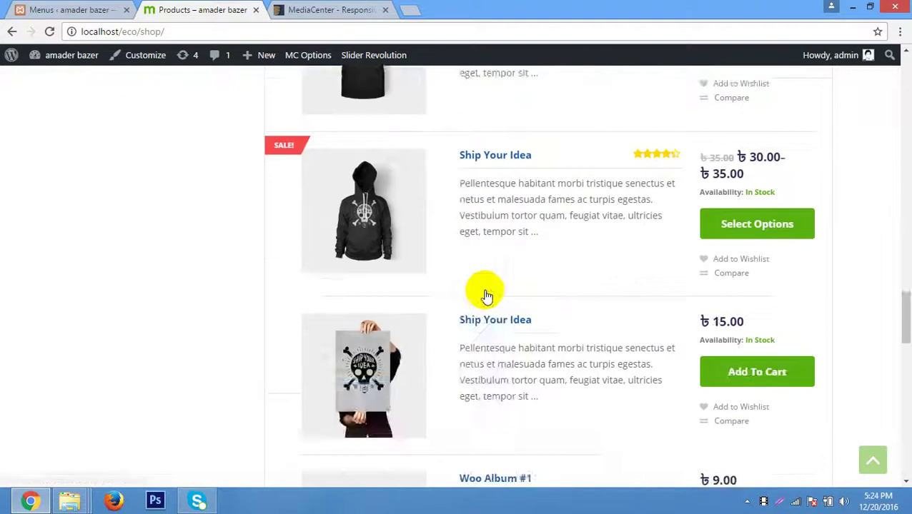
{"action": "scroll", "coordinate": [489, 293], "scroll_direction": "up", "scroll_amount": 20}
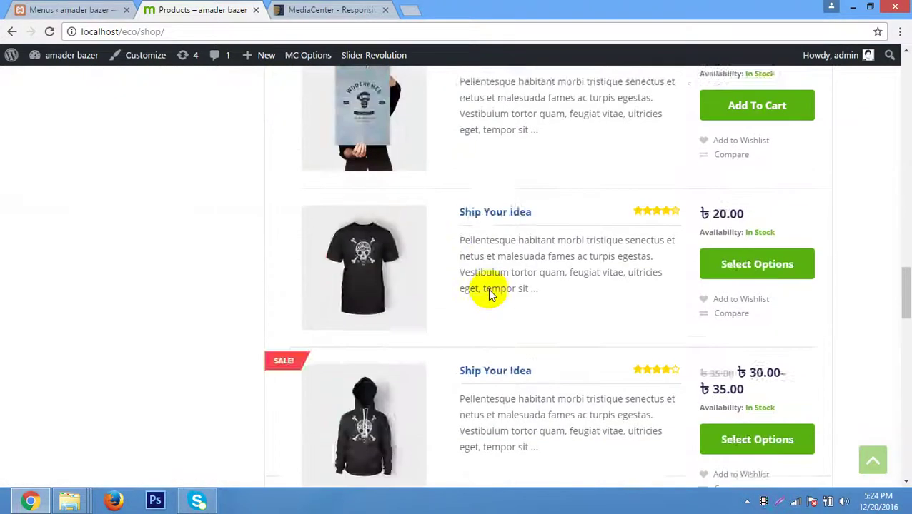
{"action": "scroll", "coordinate": [488, 293], "scroll_direction": "up", "scroll_amount": 1}
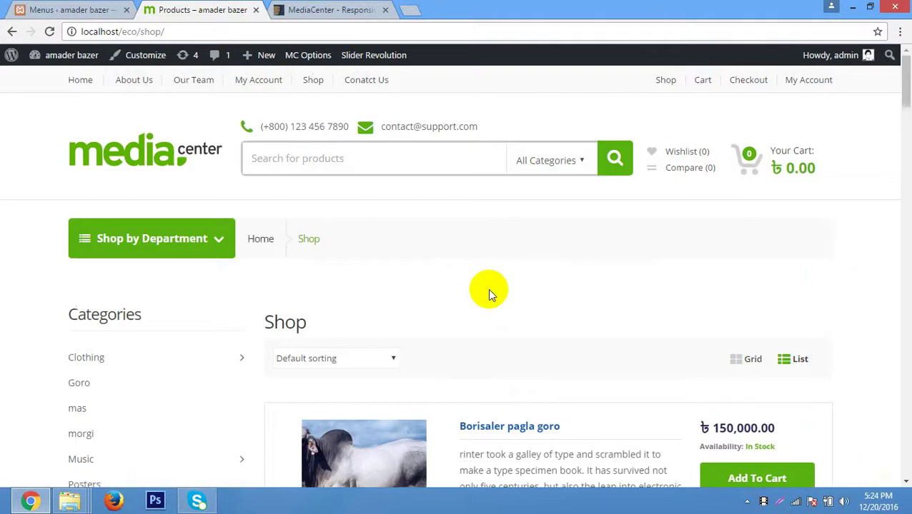
{"action": "scroll", "coordinate": [488, 288], "scroll_direction": "down", "scroll_amount": 3}
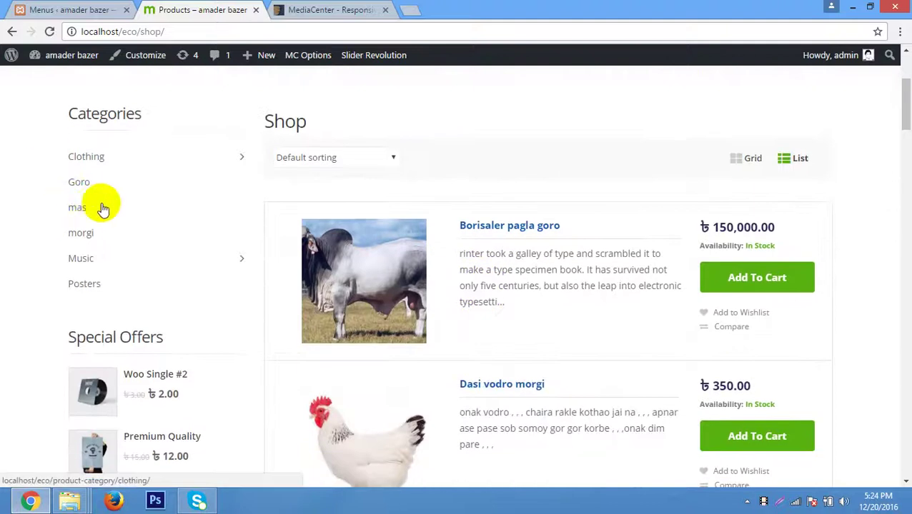
Open the mas product category and scroll through its products.
{"action": "left_click", "coordinate": [79, 208]}
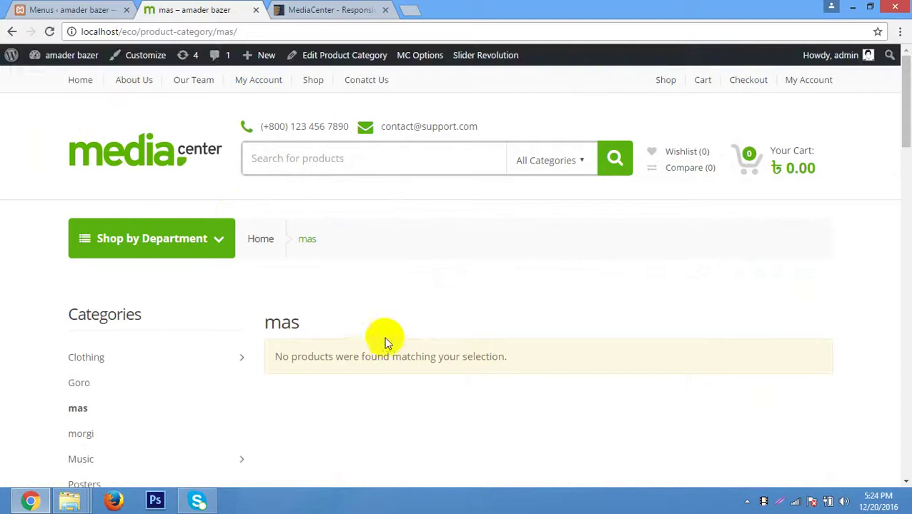
{"action": "scroll", "coordinate": [310, 286], "scroll_direction": "down", "scroll_amount": 1}
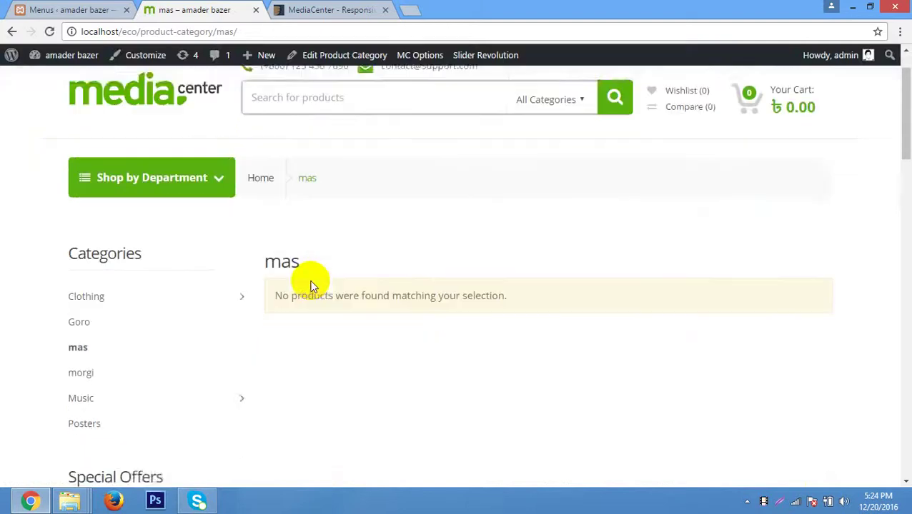
{"action": "scroll", "coordinate": [312, 286], "scroll_direction": "down", "scroll_amount": 1}
{"action": "scroll", "coordinate": [312, 286], "scroll_direction": "down", "scroll_amount": 4}
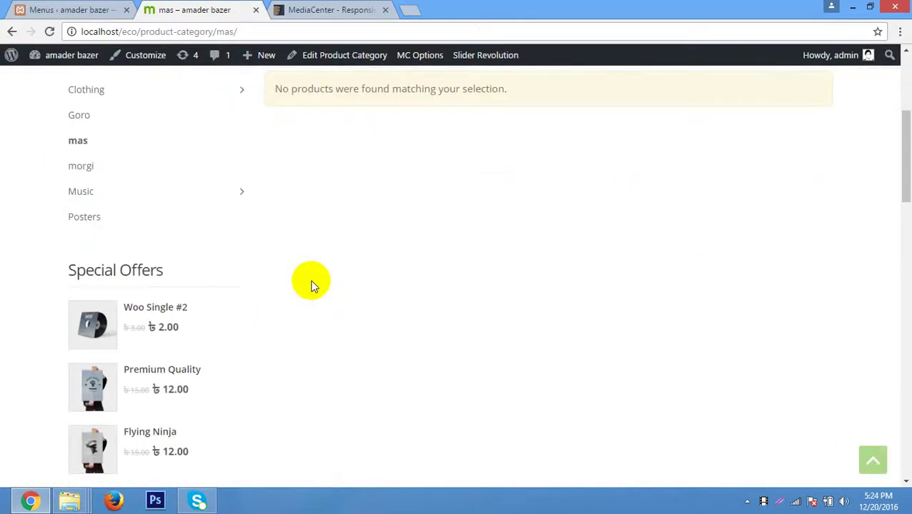
{"action": "scroll", "coordinate": [310, 286], "scroll_direction": "up", "scroll_amount": 2}
{"action": "scroll", "coordinate": [309, 285], "scroll_direction": "up", "scroll_amount": 4}
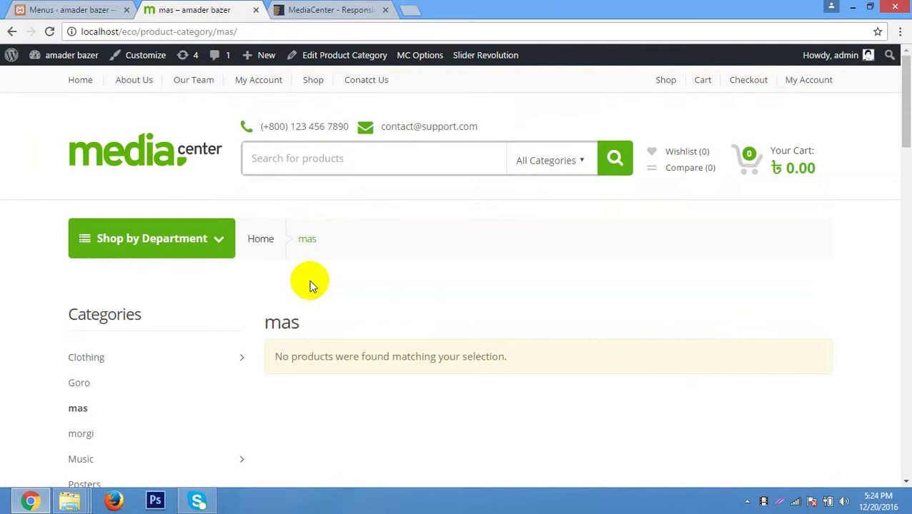
{"action": "scroll", "coordinate": [67, 353], "scroll_direction": "down", "scroll_amount": 1}
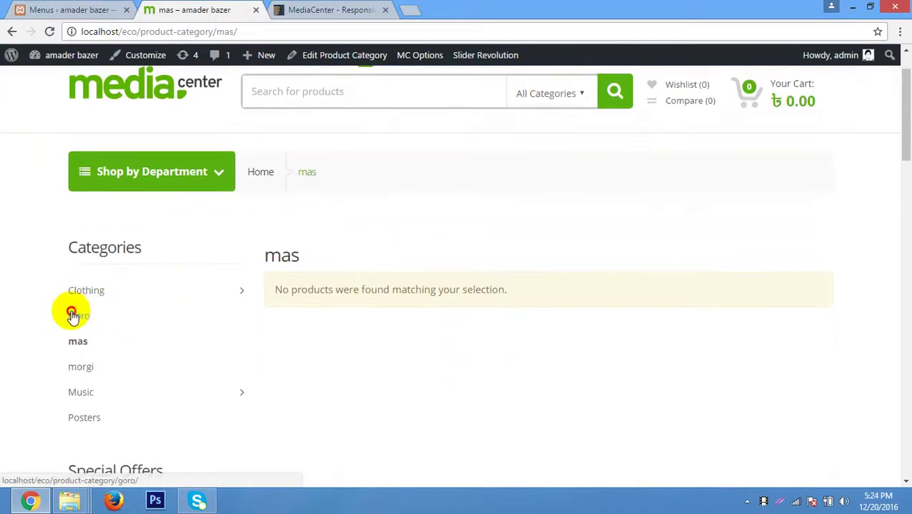
Open the Goro product category and browse its products.
{"action": "left_click", "coordinate": [76, 316]}
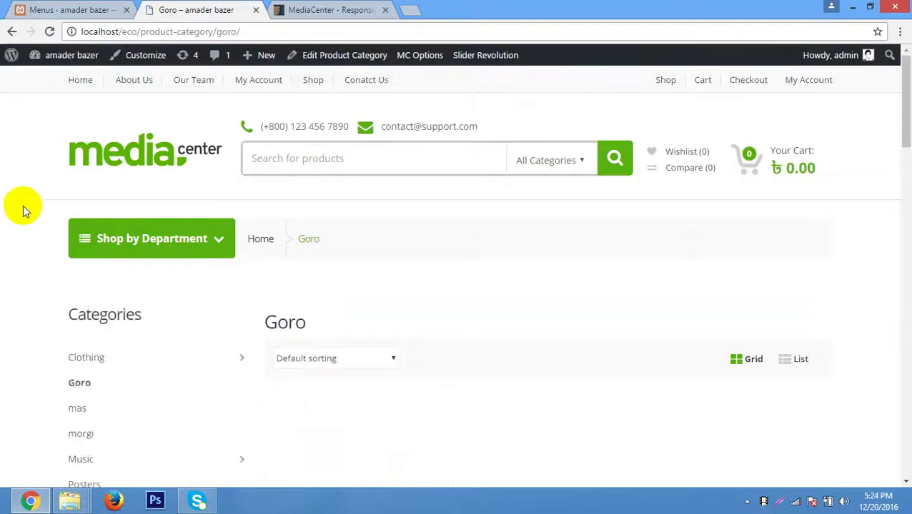
{"action": "scroll", "coordinate": [189, 199], "scroll_direction": "down", "scroll_amount": 3}
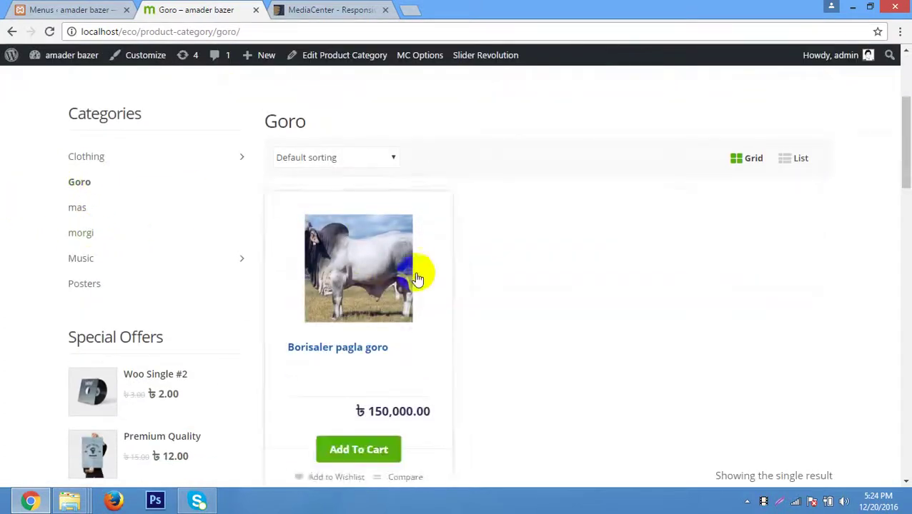
{"action": "scroll", "coordinate": [451, 229], "scroll_direction": "down", "scroll_amount": 2}
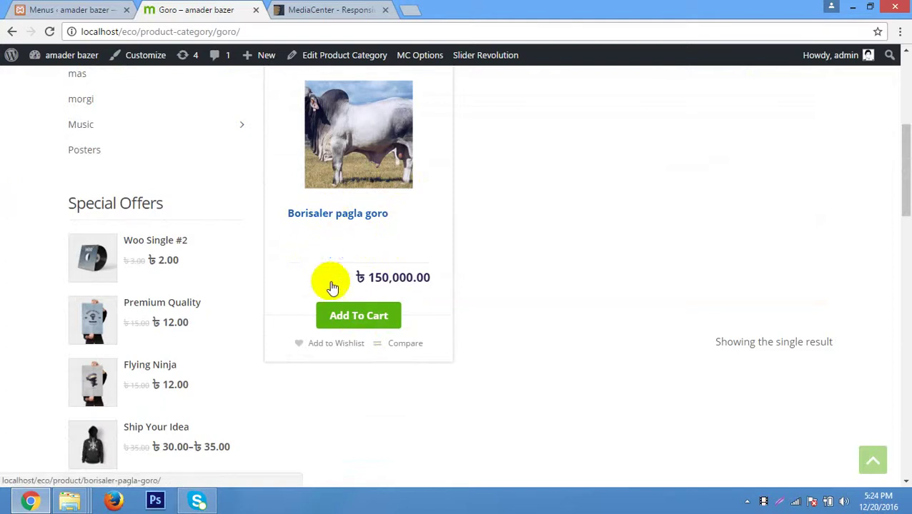
{"action": "scroll", "coordinate": [333, 239], "scroll_direction": "up", "scroll_amount": 2}
{"action": "scroll", "coordinate": [349, 245], "scroll_direction": "down", "scroll_amount": 3}
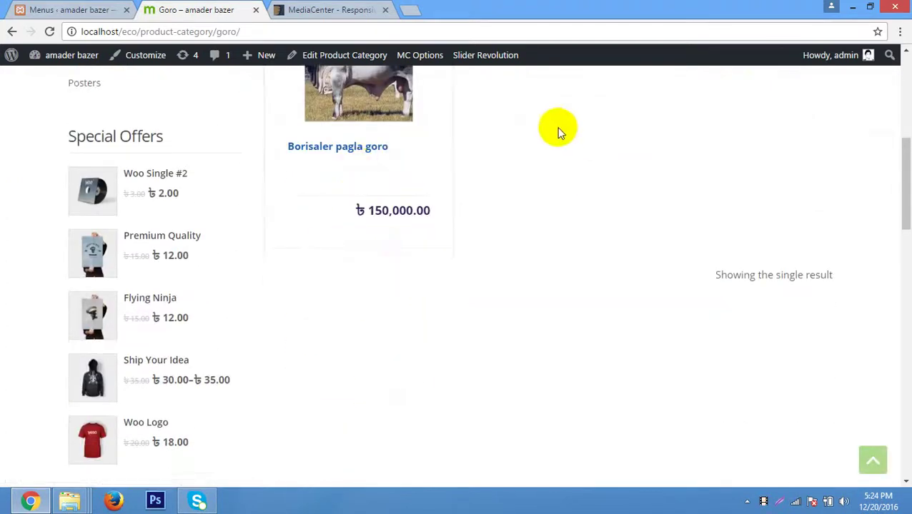
{"action": "scroll", "coordinate": [291, 200], "scroll_direction": "up", "scroll_amount": 4}
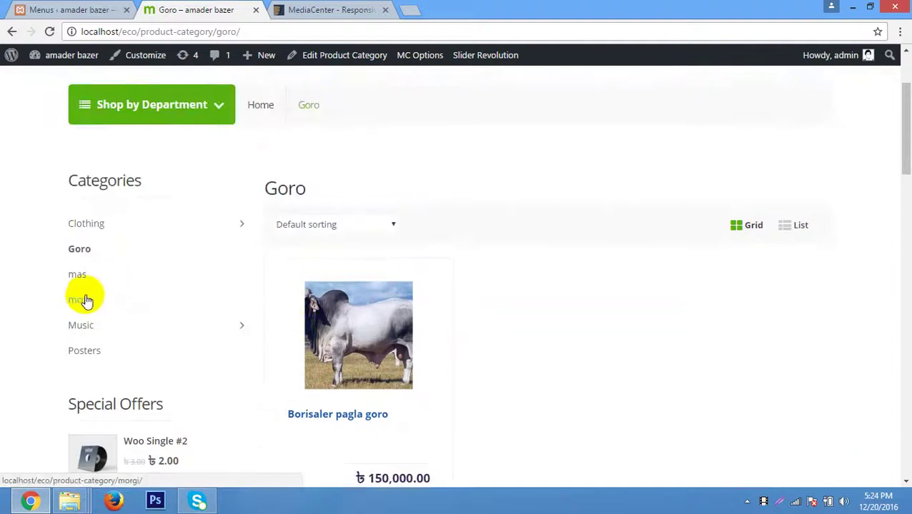
Open the morgi category and add Dasi vodro morgi to the cart.
{"action": "left_click", "coordinate": [84, 300]}
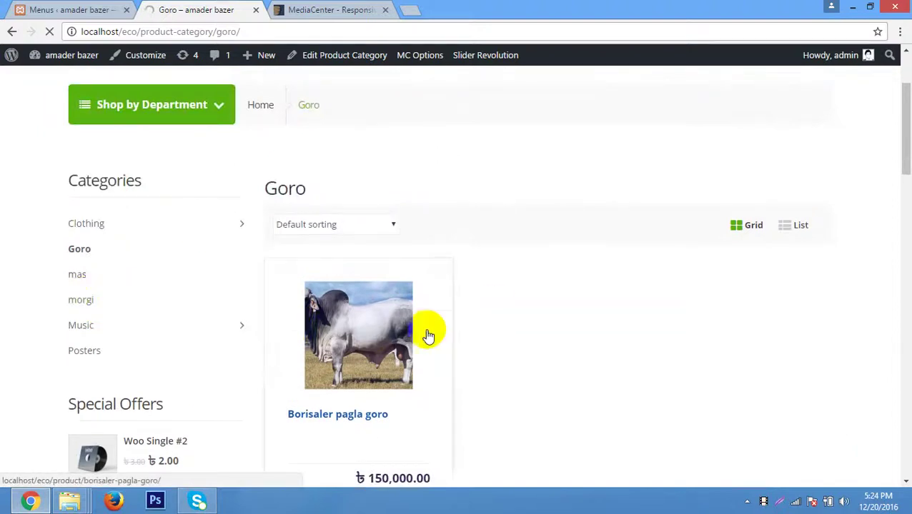
{"action": "scroll", "coordinate": [569, 251], "scroll_direction": "down", "scroll_amount": 2}
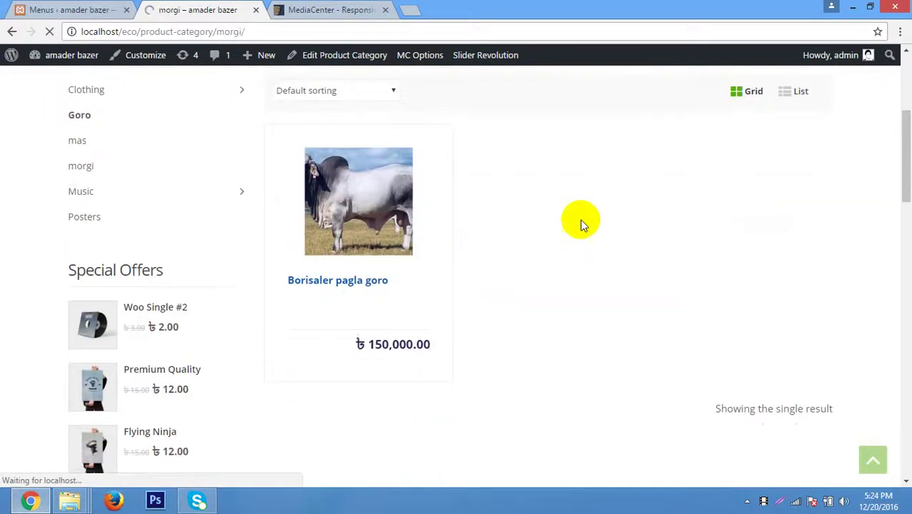
{"action": "scroll", "coordinate": [509, 224], "scroll_direction": "down", "scroll_amount": 4}
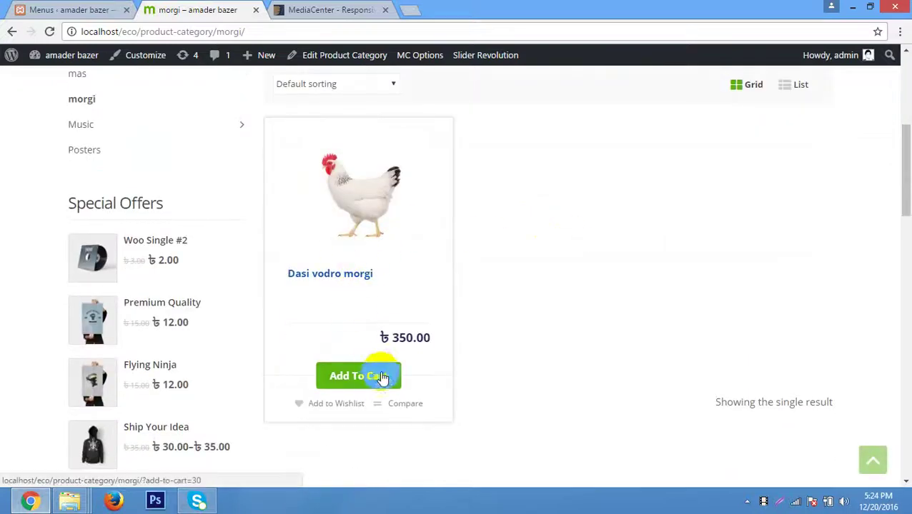
{"action": "left_click", "coordinate": [347, 381]}
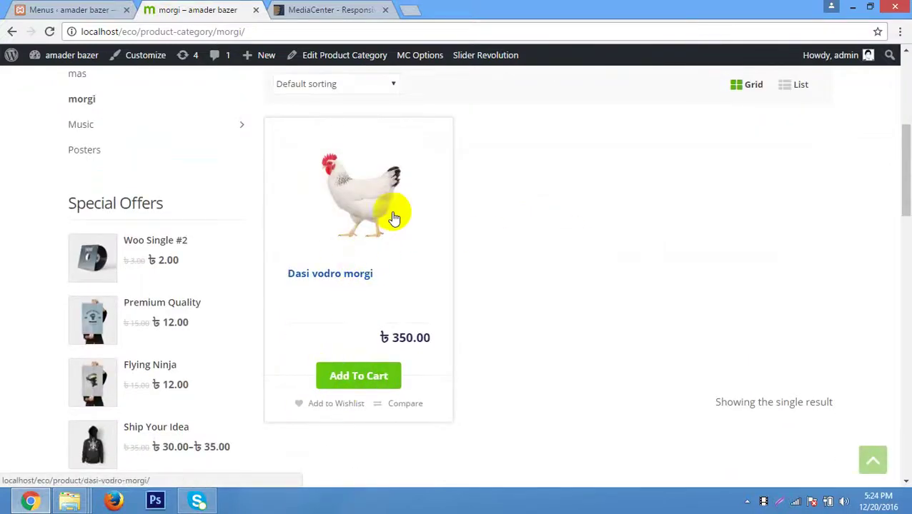
{"action": "scroll", "coordinate": [389, 213], "scroll_direction": "up", "scroll_amount": 2}
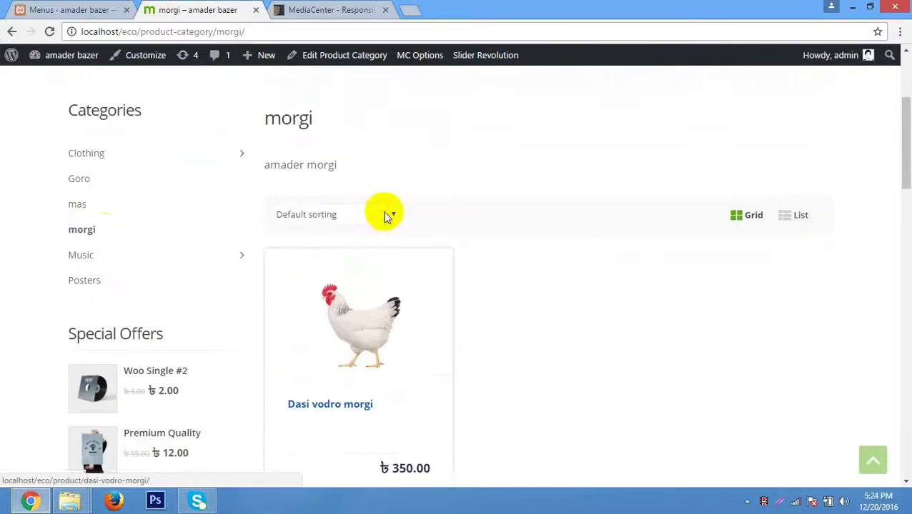
Open the Music category, browse its Woo Album products, and inspect the header phone number.
{"action": "left_click", "coordinate": [84, 263]}
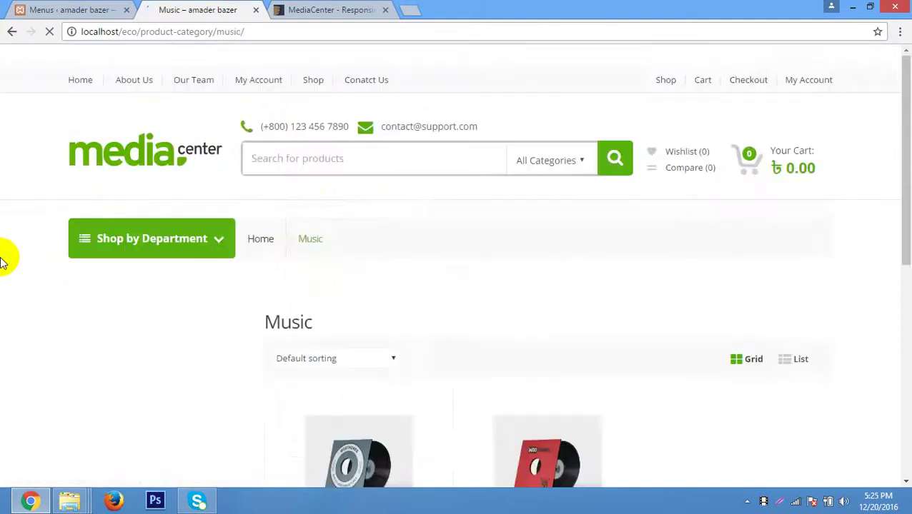
{"action": "scroll", "coordinate": [593, 351], "scroll_direction": "down", "scroll_amount": 7}
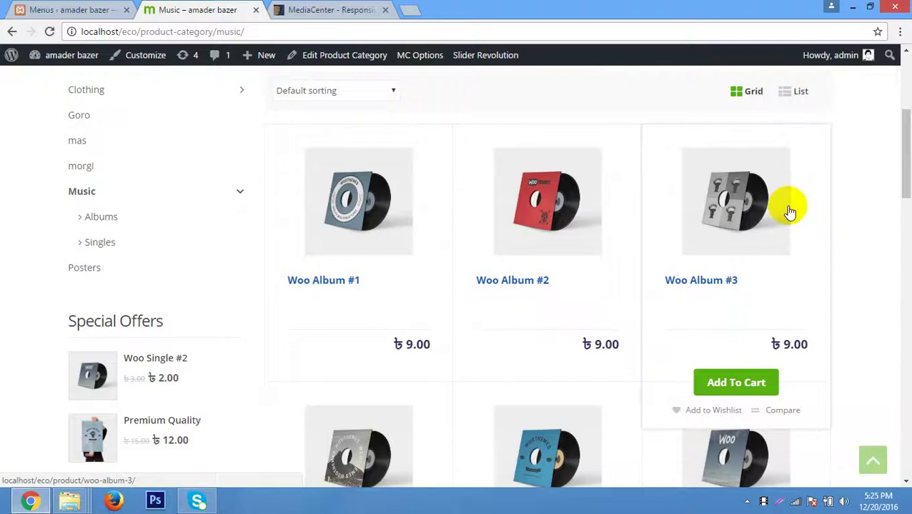
{"action": "scroll", "coordinate": [714, 235], "scroll_direction": "down", "scroll_amount": 3}
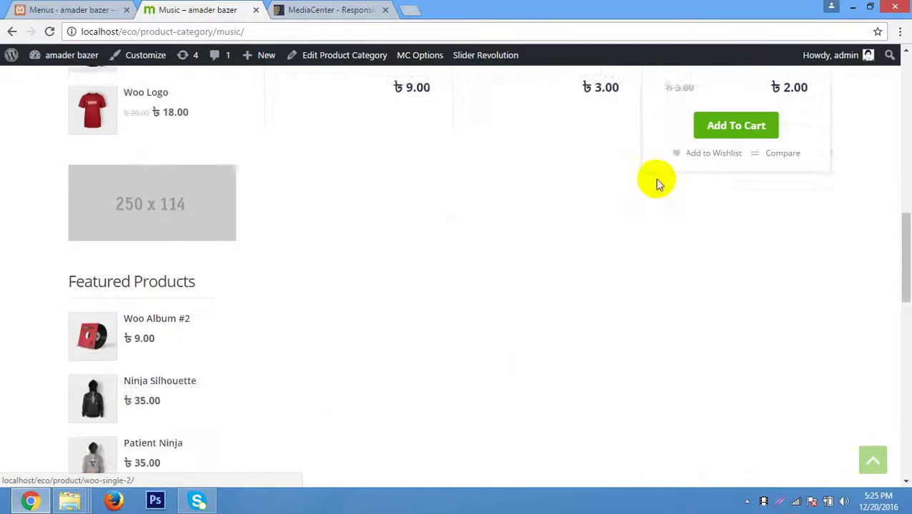
{"action": "scroll", "coordinate": [672, 179], "scroll_direction": "up", "scroll_amount": 3}
{"action": "scroll", "coordinate": [692, 175], "scroll_direction": "up", "scroll_amount": 8}
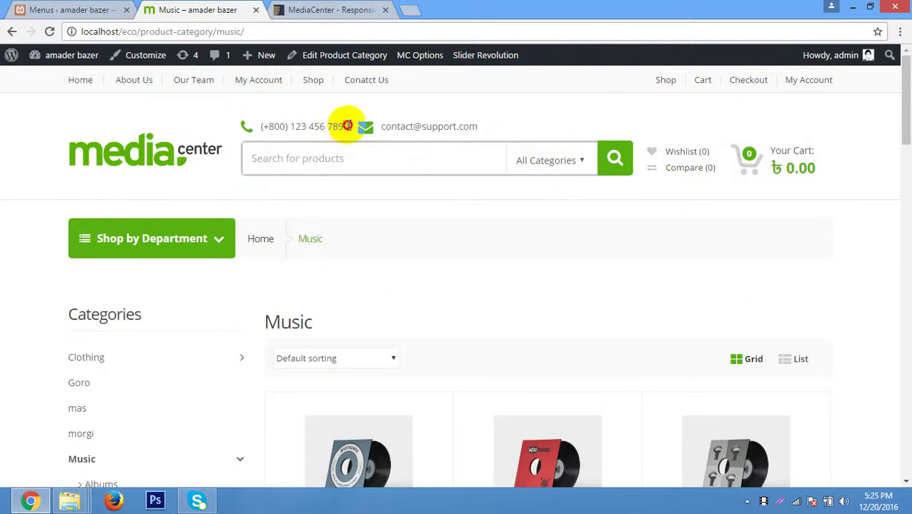
{"action": "left_click_drag", "start_coordinate": [348, 127], "coordinate": [273, 120]}
{"action": "left_click", "coordinate": [315, 124]}
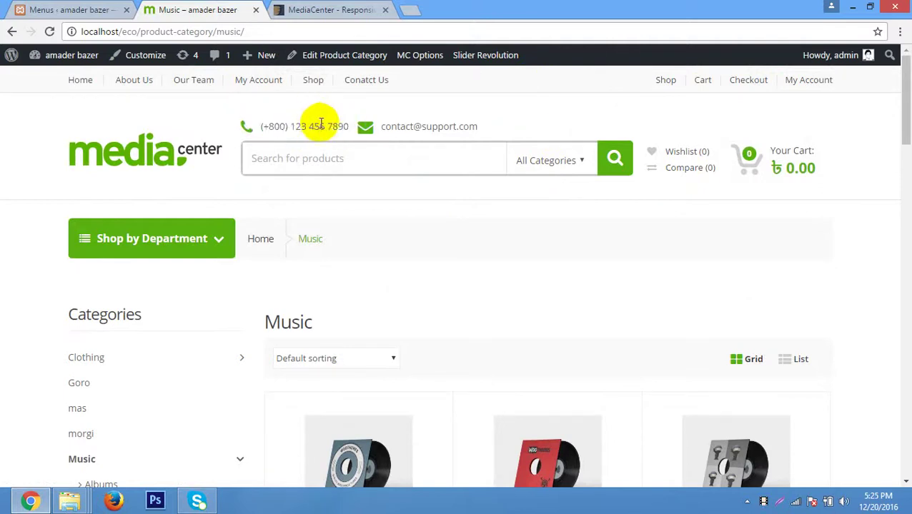
Go to the MediaCenter theme options and show the Header settings.
{"action": "left_click", "coordinate": [91, 10]}
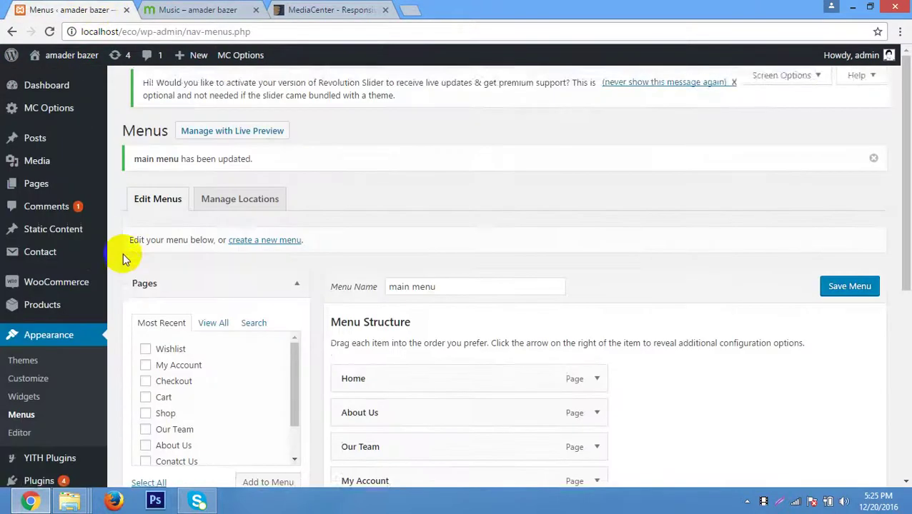
{"action": "scroll", "coordinate": [123, 253], "scroll_direction": "down", "scroll_amount": 2}
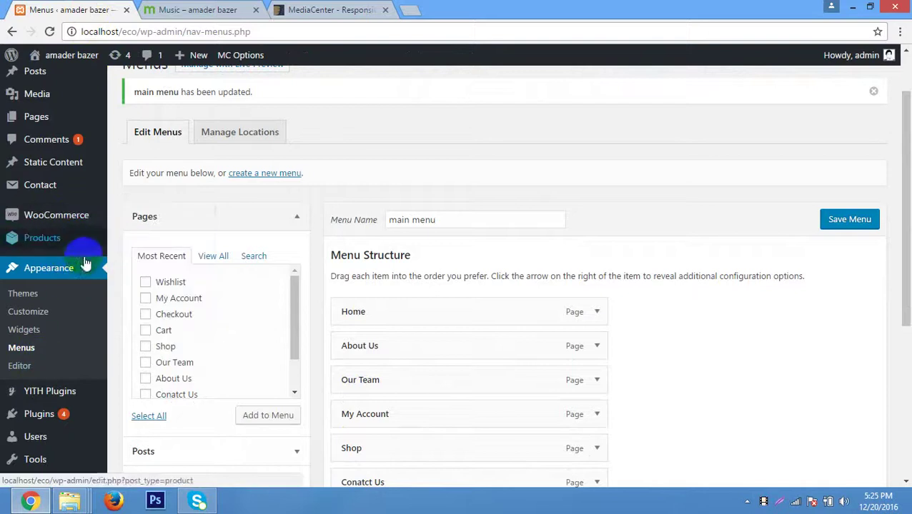
{"action": "scroll", "coordinate": [86, 247], "scroll_direction": "up", "scroll_amount": 1}
{"action": "left_click", "coordinate": [63, 112]}
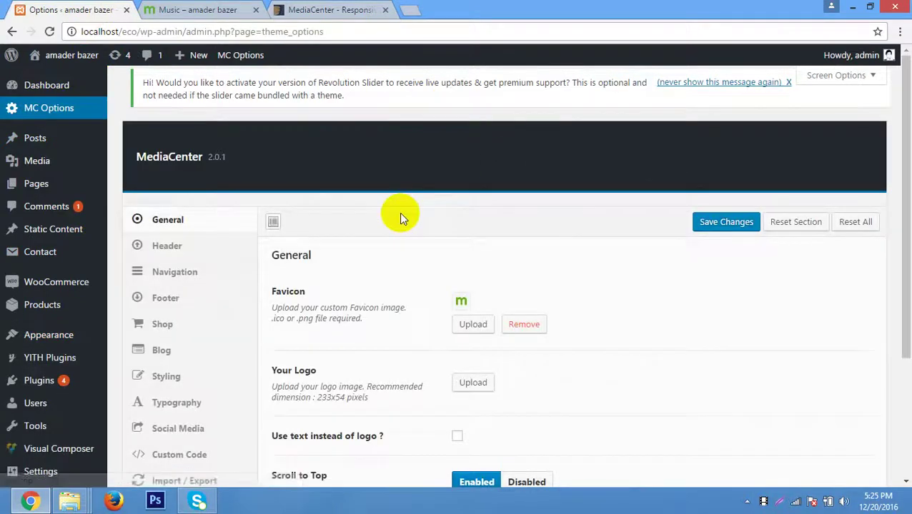
{"action": "scroll", "coordinate": [398, 213], "scroll_direction": "down", "scroll_amount": 3}
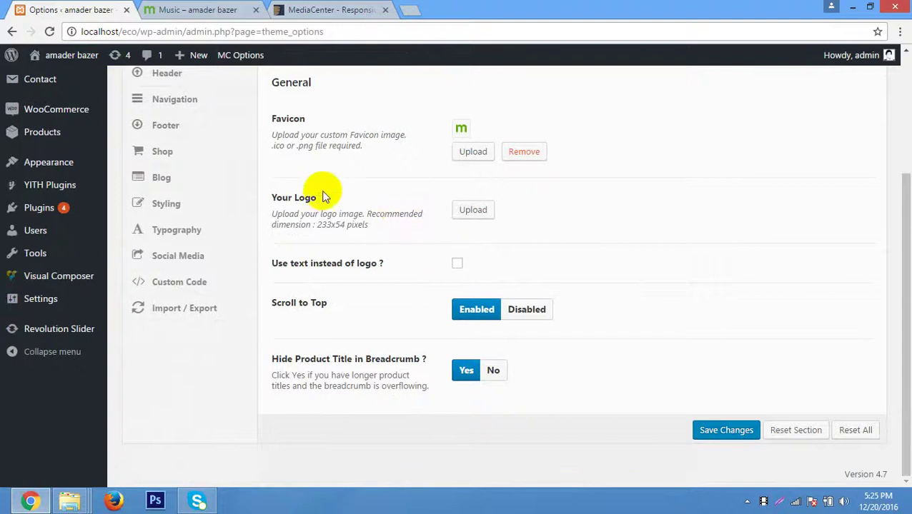
{"action": "scroll", "coordinate": [322, 195], "scroll_direction": "up", "scroll_amount": 3}
{"action": "left_click", "coordinate": [189, 210]}
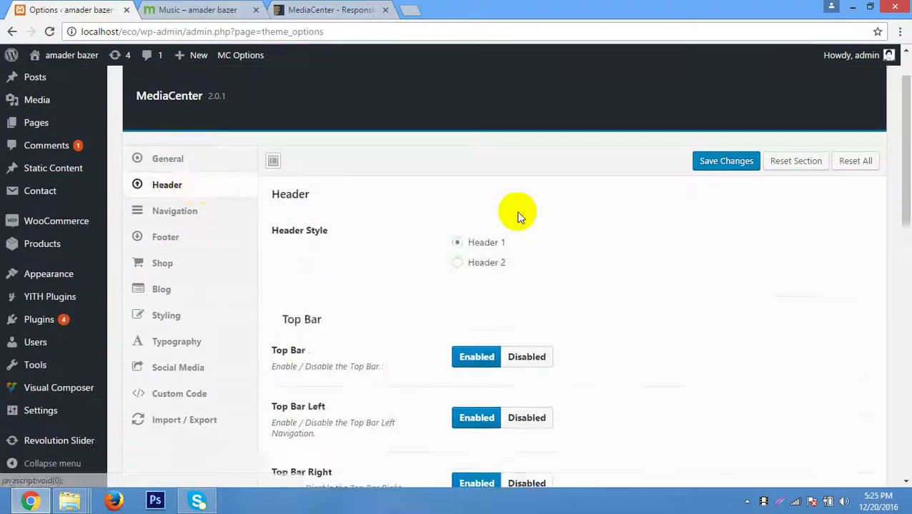
Replace the support phone number and support e-mail address with new values and save.
{"action": "scroll", "coordinate": [519, 217], "scroll_direction": "down", "scroll_amount": 3}
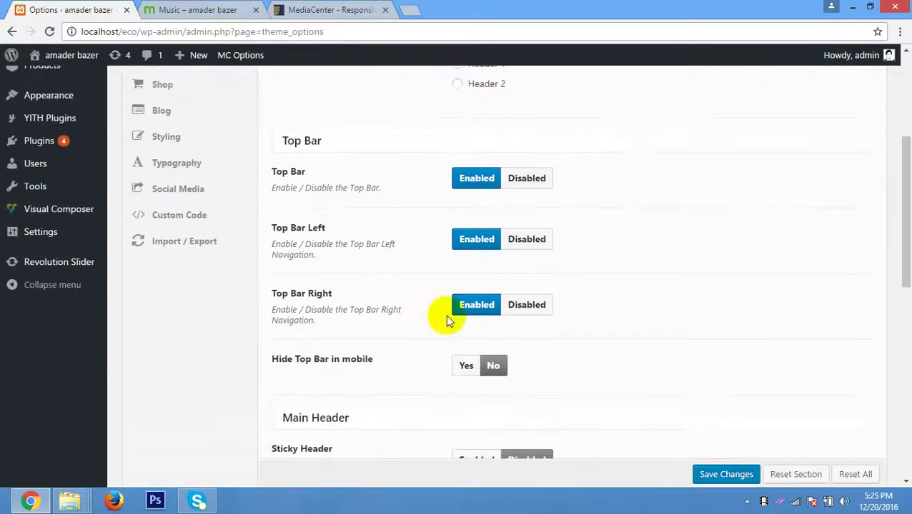
{"action": "scroll", "coordinate": [669, 136], "scroll_direction": "down", "scroll_amount": 5}
{"action": "left_click_drag", "start_coordinate": [571, 250], "coordinate": [445, 258]}
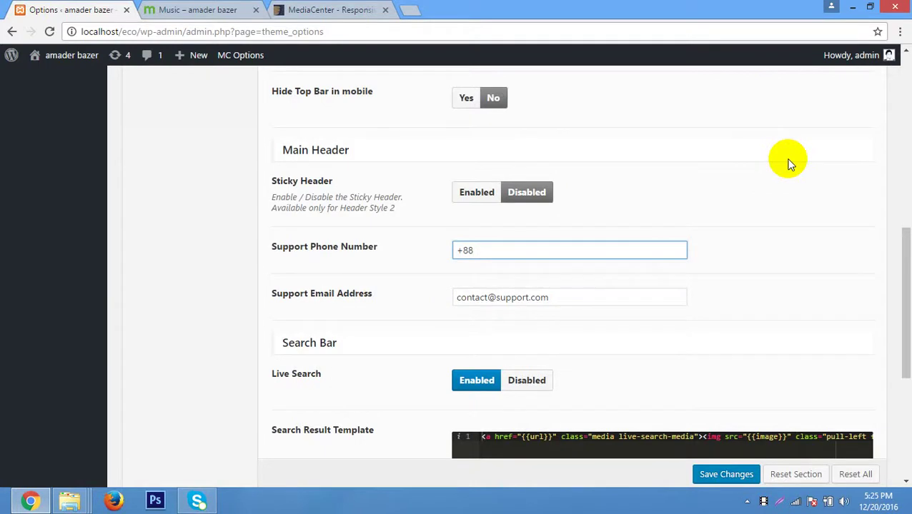
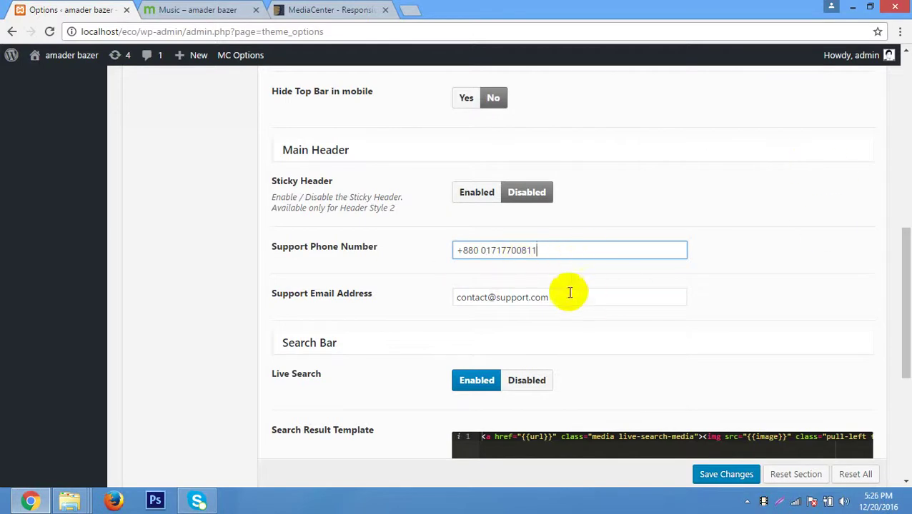
{"action": "key", "text": "Tab"}
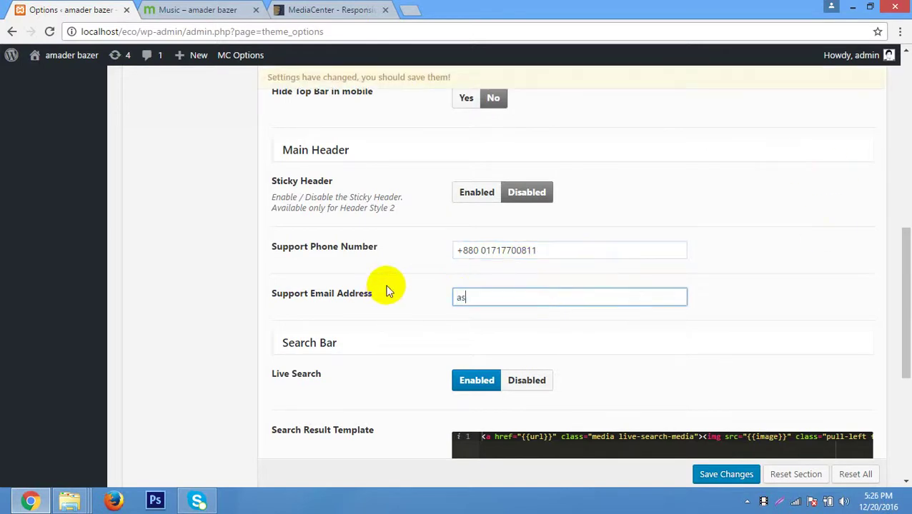
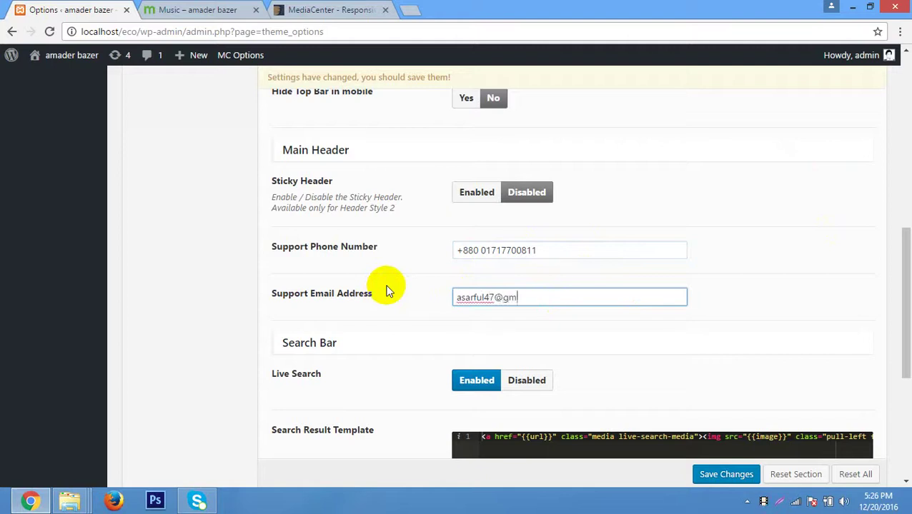
{"action": "scroll", "coordinate": [385, 286], "scroll_direction": "down", "scroll_amount": 4}
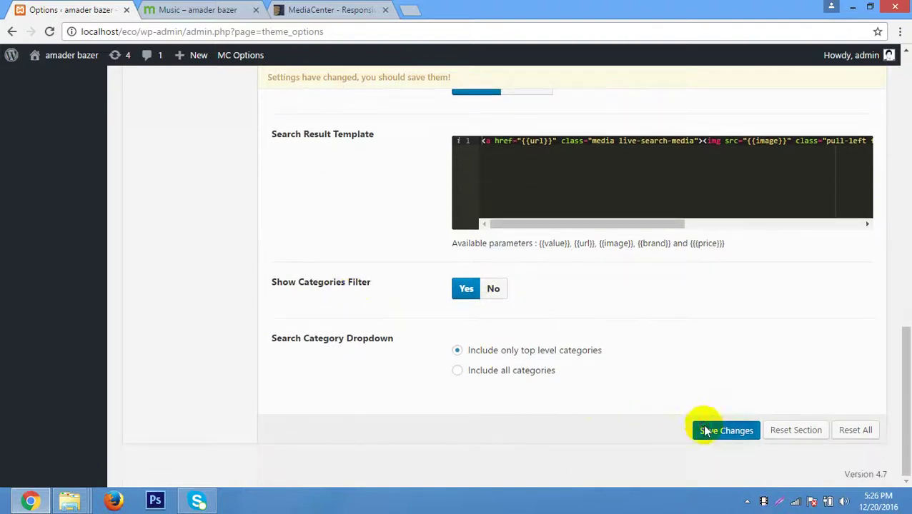
{"action": "left_click", "coordinate": [698, 430]}
Reload the Music shop page and check its header.
{"action": "left_click", "coordinate": [215, 7]}
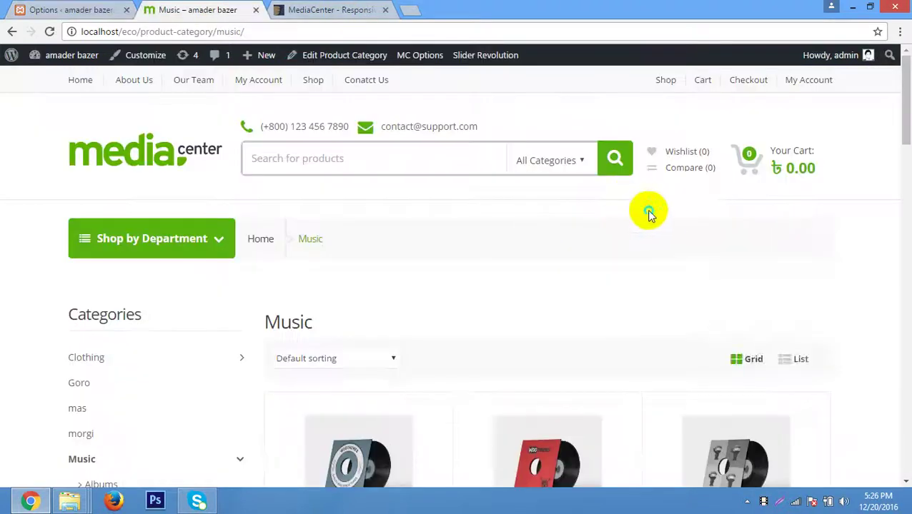
{"action": "right_click", "coordinate": [647, 211]}
{"action": "left_click", "coordinate": [699, 253]}
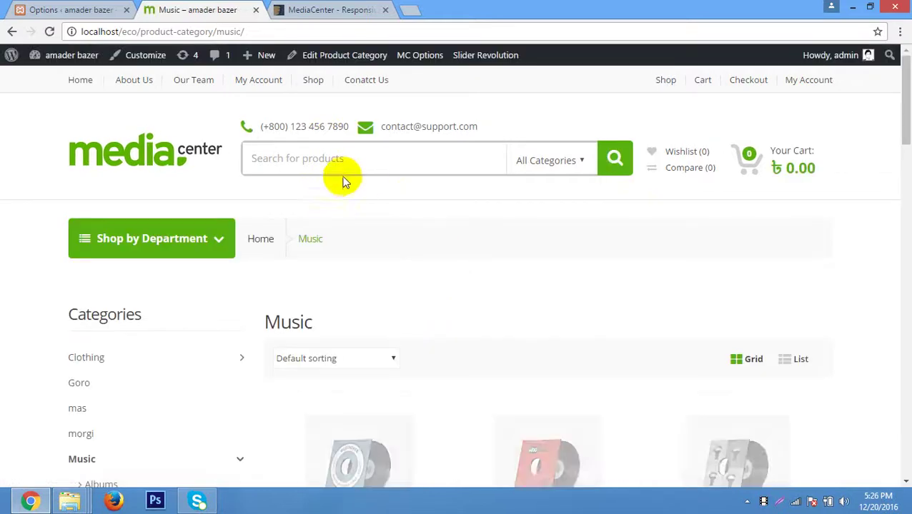
{"action": "scroll", "coordinate": [482, 347], "scroll_direction": "down", "scroll_amount": 3}
{"action": "scroll", "coordinate": [477, 351], "scroll_direction": "up", "scroll_amount": 3}
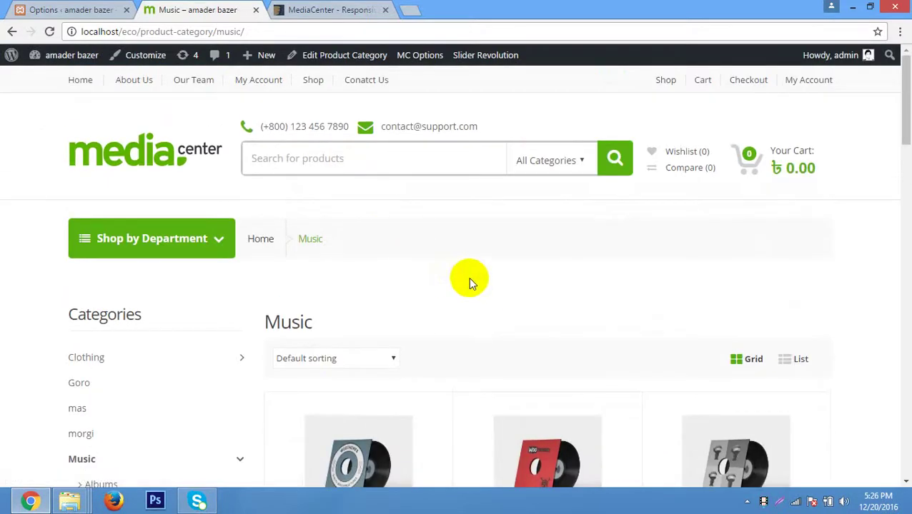
Reload the Music page again and confirm the header shows the new support phone and e-mail.
{"action": "left_click", "coordinate": [70, 10]}
{"action": "left_click", "coordinate": [193, 9]}
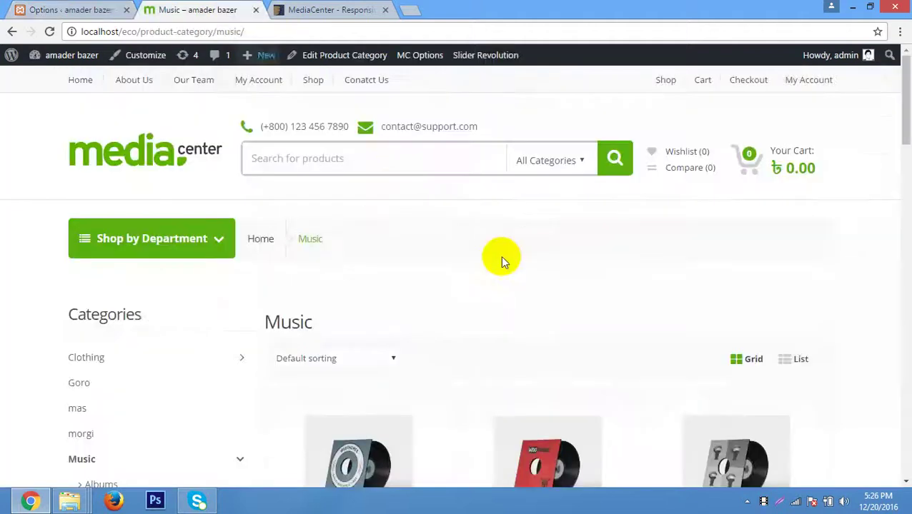
{"action": "right_click", "coordinate": [513, 247]}
{"action": "left_click", "coordinate": [578, 288]}
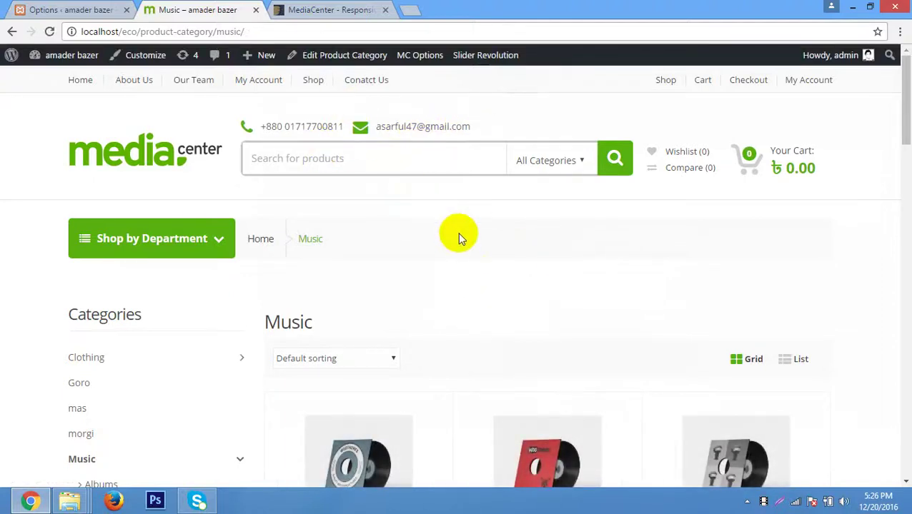
{"action": "scroll", "coordinate": [458, 232], "scroll_direction": "down", "scroll_amount": 1}
{"action": "scroll", "coordinate": [458, 233], "scroll_direction": "down", "scroll_amount": 2}
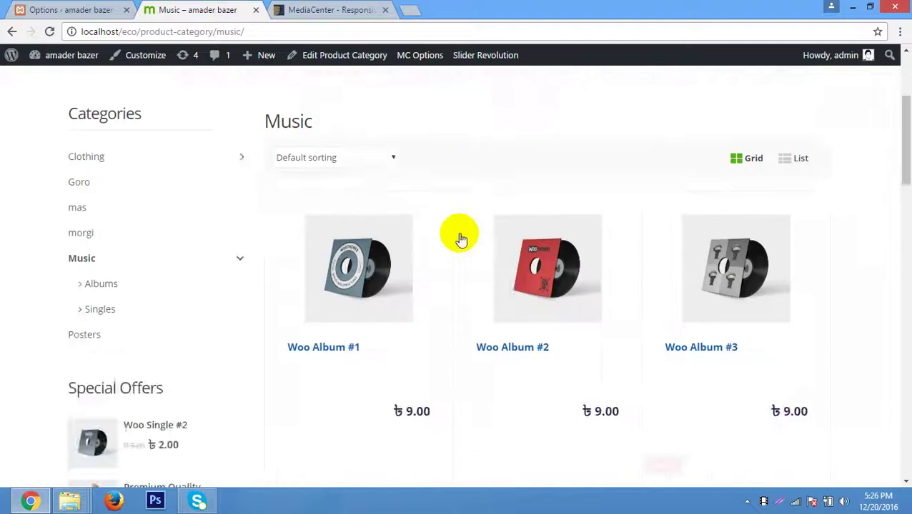
{"action": "scroll", "coordinate": [458, 233], "scroll_direction": "up", "scroll_amount": 2}
{"action": "scroll", "coordinate": [459, 238], "scroll_direction": "down", "scroll_amount": 3}
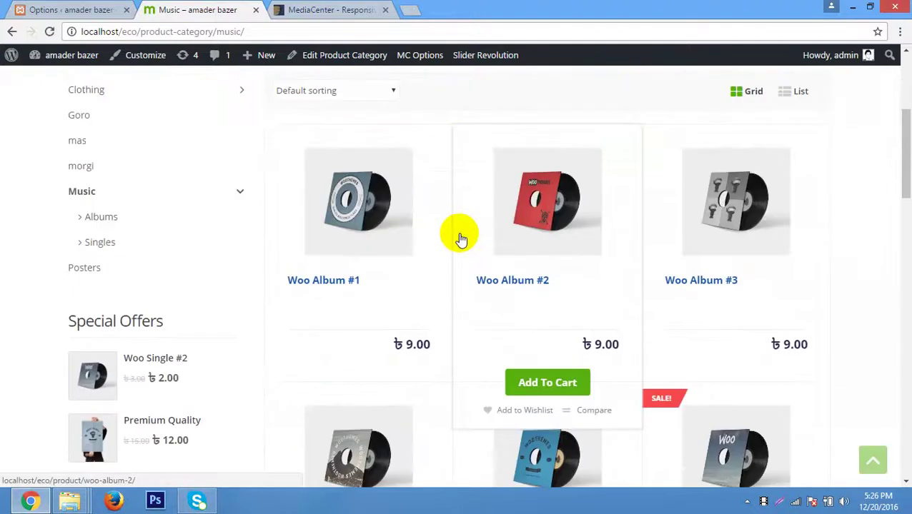
{"action": "scroll", "coordinate": [461, 238], "scroll_direction": "down", "scroll_amount": 2}
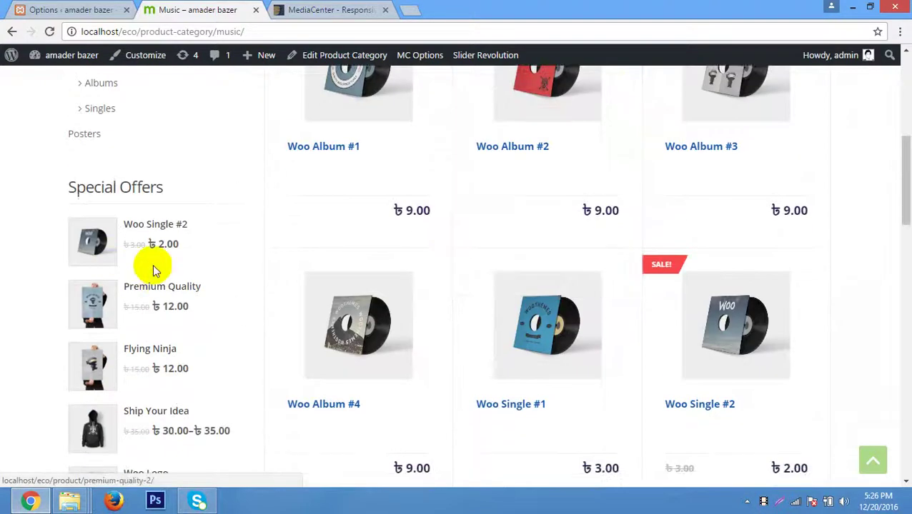
{"action": "scroll", "coordinate": [183, 245], "scroll_direction": "up", "scroll_amount": 1}
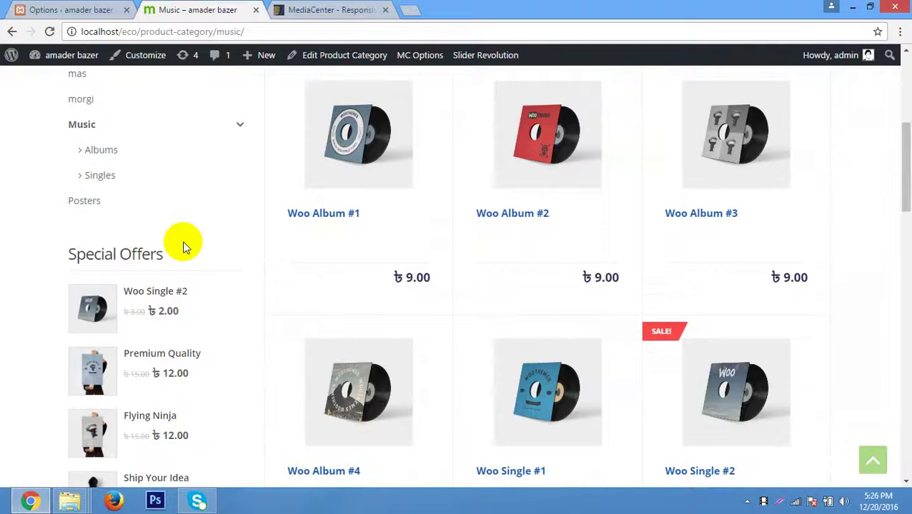
{"action": "scroll", "coordinate": [204, 224], "scroll_direction": "down", "scroll_amount": 2}
{"action": "scroll", "coordinate": [204, 224], "scroll_direction": "up", "scroll_amount": 2}
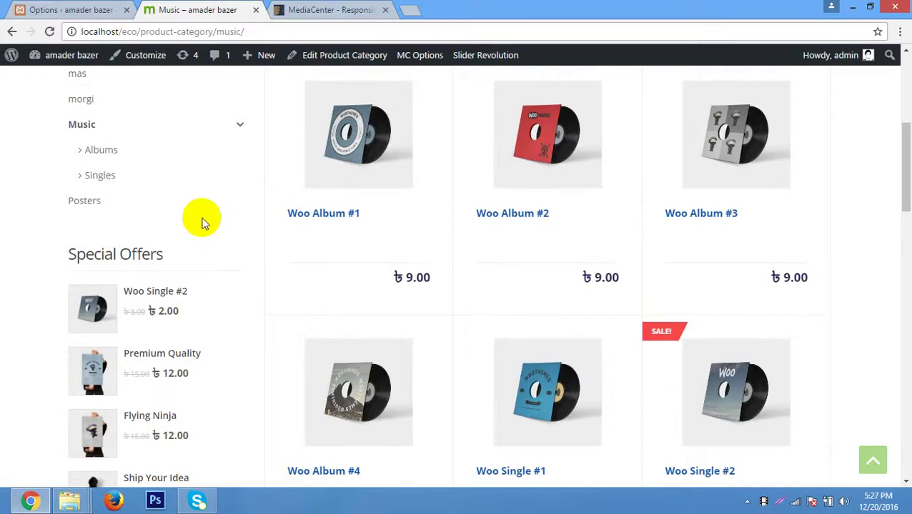
{"action": "scroll", "coordinate": [203, 224], "scroll_direction": "up", "scroll_amount": 5}
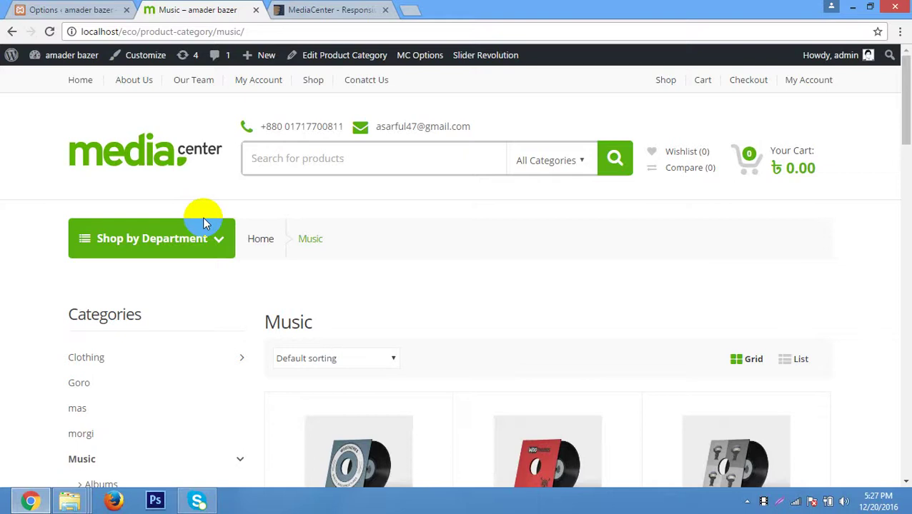
{"action": "scroll", "coordinate": [218, 286], "scroll_direction": "down", "scroll_amount": 10}
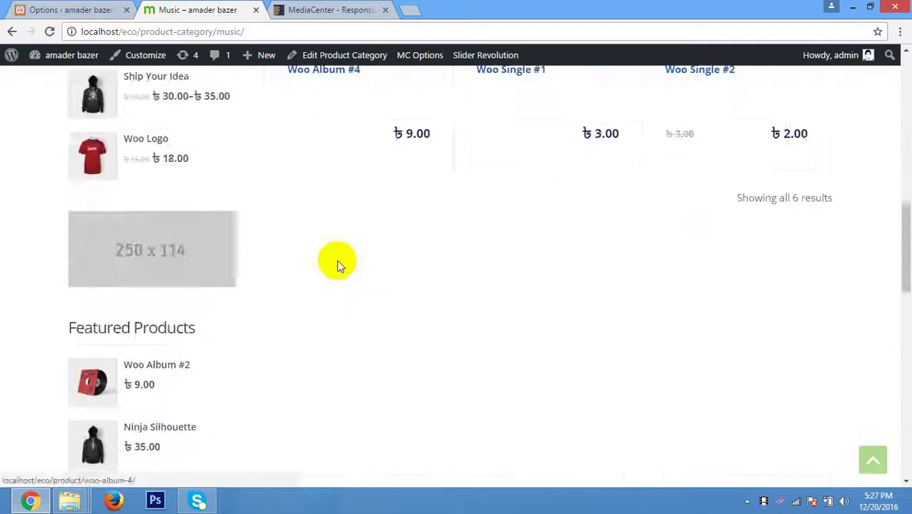
{"action": "scroll", "coordinate": [340, 264], "scroll_direction": "down", "scroll_amount": 2}
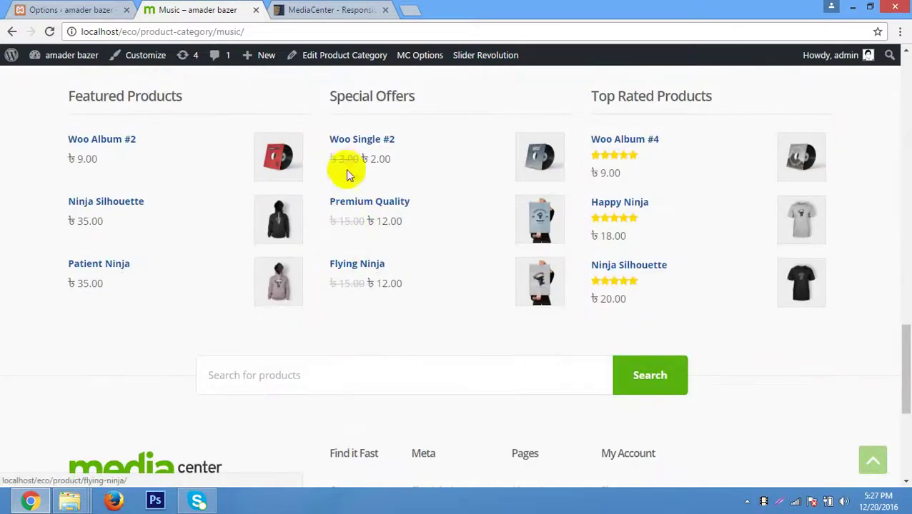
{"action": "scroll", "coordinate": [370, 207], "scroll_direction": "up", "scroll_amount": 12}
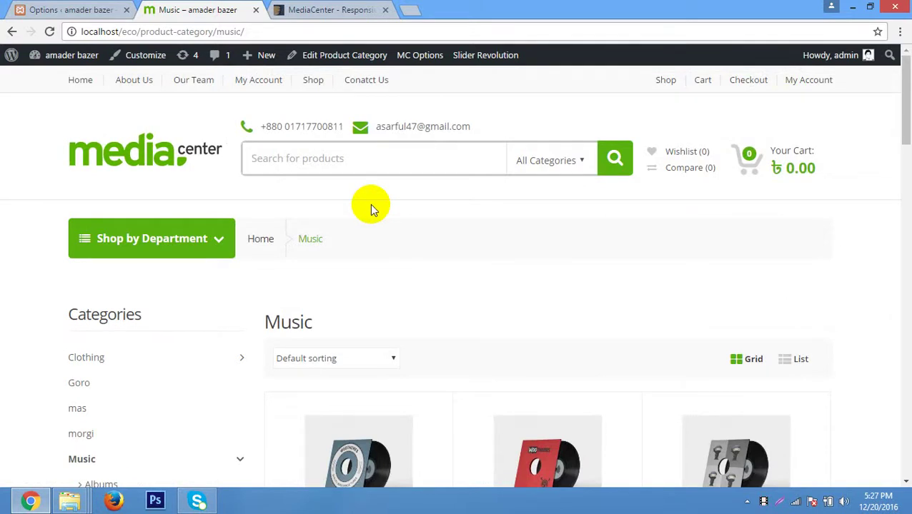
{"action": "scroll", "coordinate": [358, 202], "scroll_direction": "down", "scroll_amount": 5}
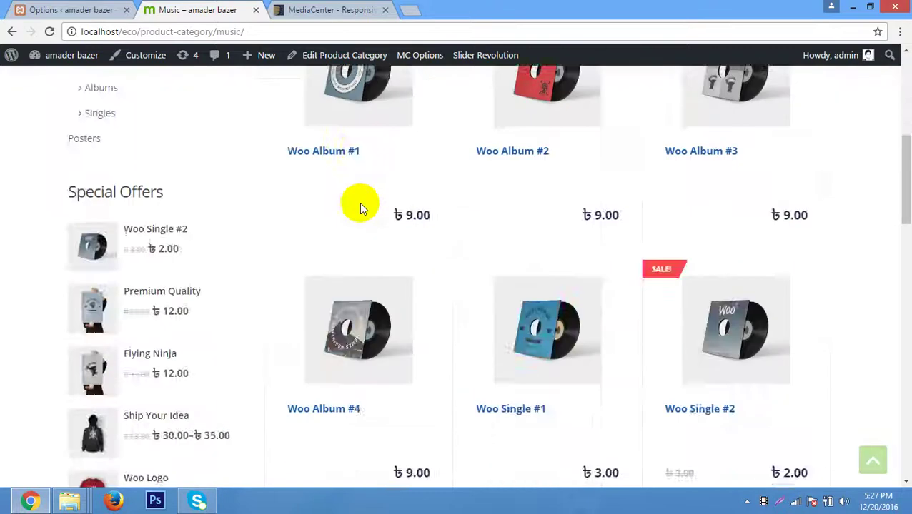
{"action": "scroll", "coordinate": [359, 202], "scroll_direction": "up", "scroll_amount": 5}
{"action": "scroll", "coordinate": [359, 202], "scroll_direction": "down", "scroll_amount": 1}
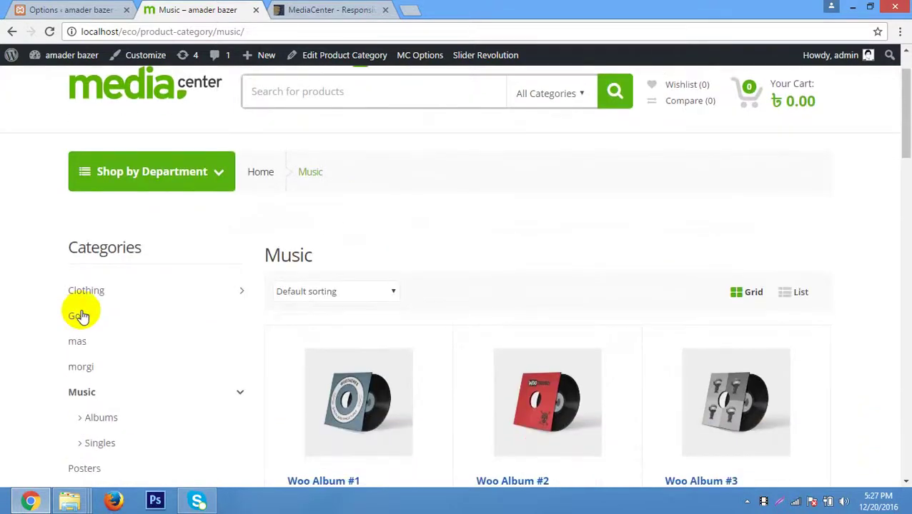
{"action": "scroll", "coordinate": [107, 279], "scroll_direction": "down", "scroll_amount": 1}
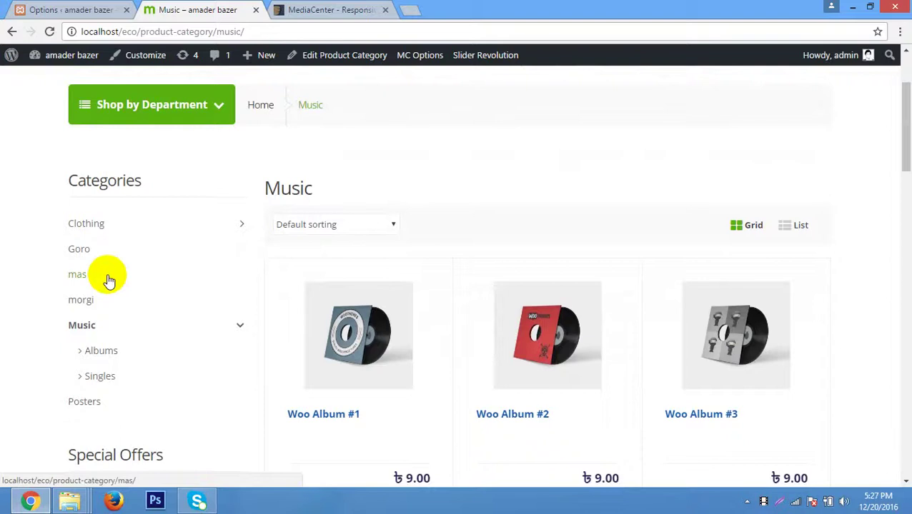
{"action": "scroll", "coordinate": [109, 280], "scroll_direction": "down", "scroll_amount": 5}
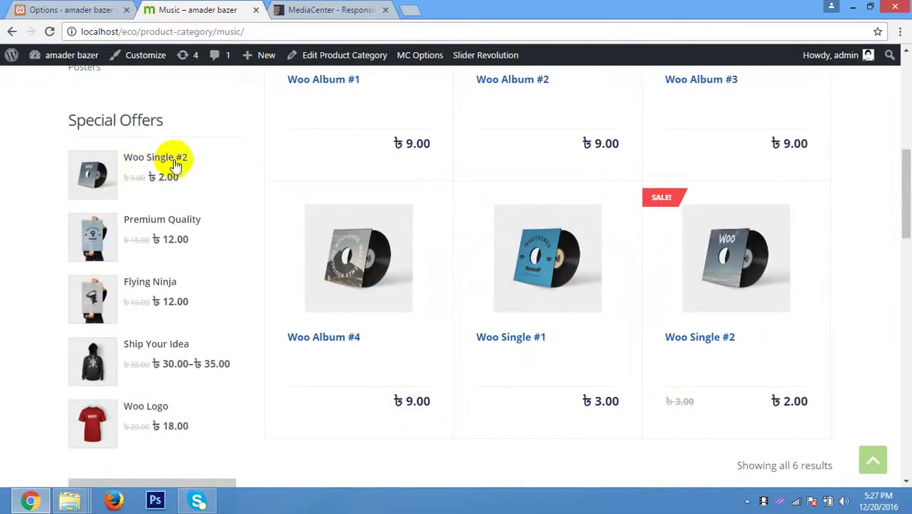
Highlight the Special Offers heading and the Woo Single #2 and Premium Quality prices, then scroll the grid.
{"action": "left_click_drag", "start_coordinate": [183, 118], "coordinate": [59, 129]}
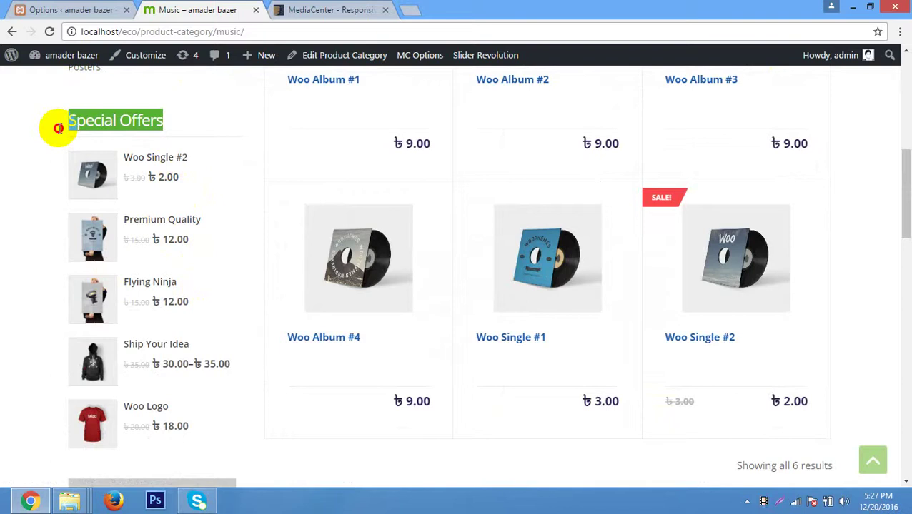
{"action": "left_click", "coordinate": [226, 130]}
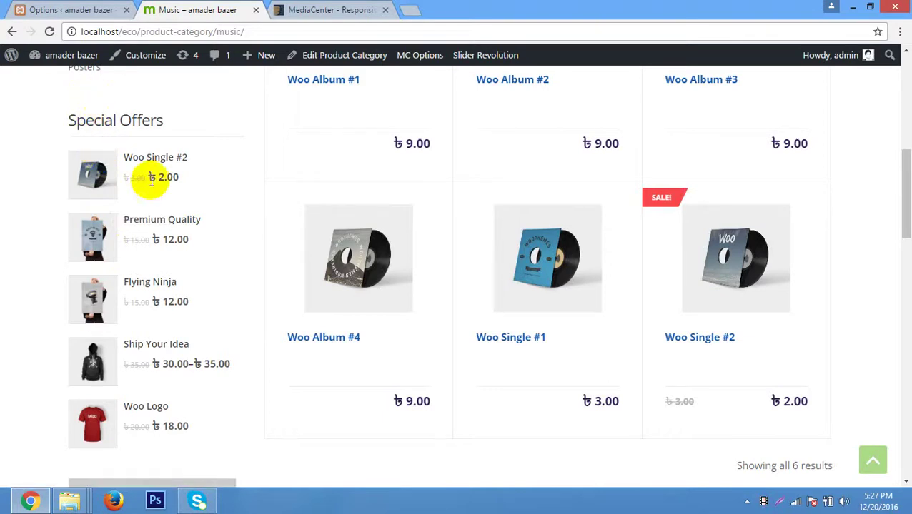
{"action": "left_click", "coordinate": [52, 121]}
{"action": "key", "text": "ctrl+a"}
{"action": "triple_click", "coordinate": [61, 128]}
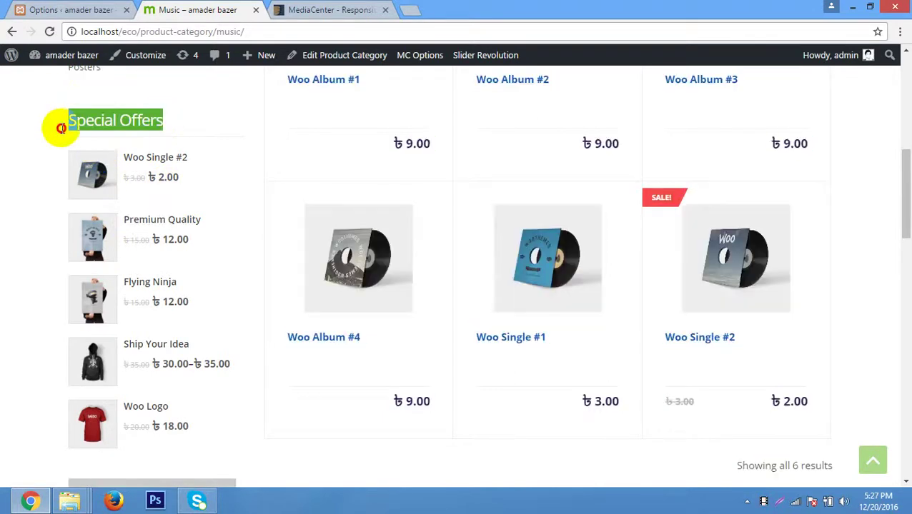
{"action": "left_click", "coordinate": [131, 179]}
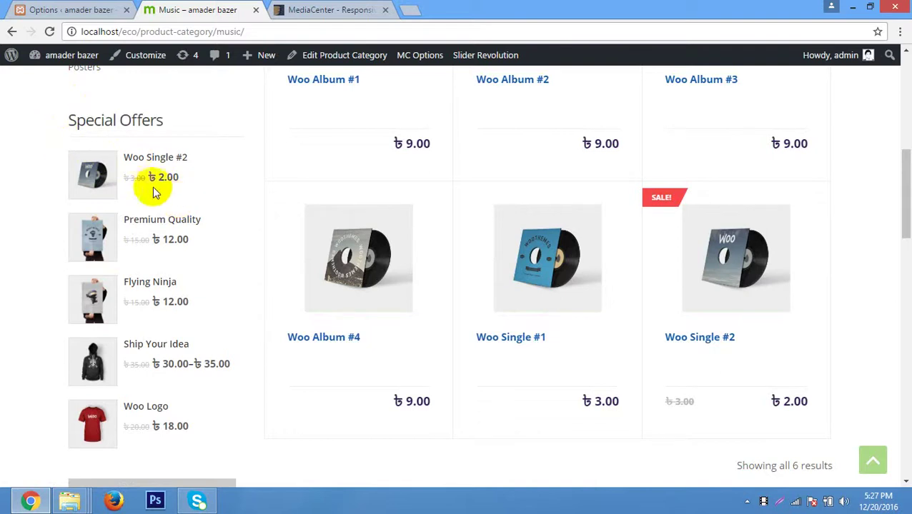
{"action": "left_click_drag", "start_coordinate": [136, 178], "coordinate": [165, 187]}
{"action": "double_click", "coordinate": [168, 177]}
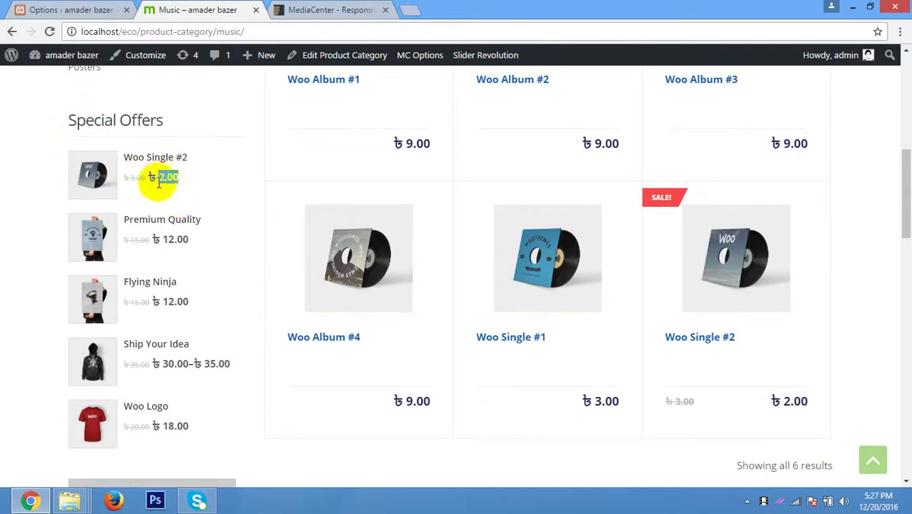
{"action": "left_click_drag", "start_coordinate": [135, 240], "coordinate": [140, 243]}
{"action": "left_click", "coordinate": [189, 243]}
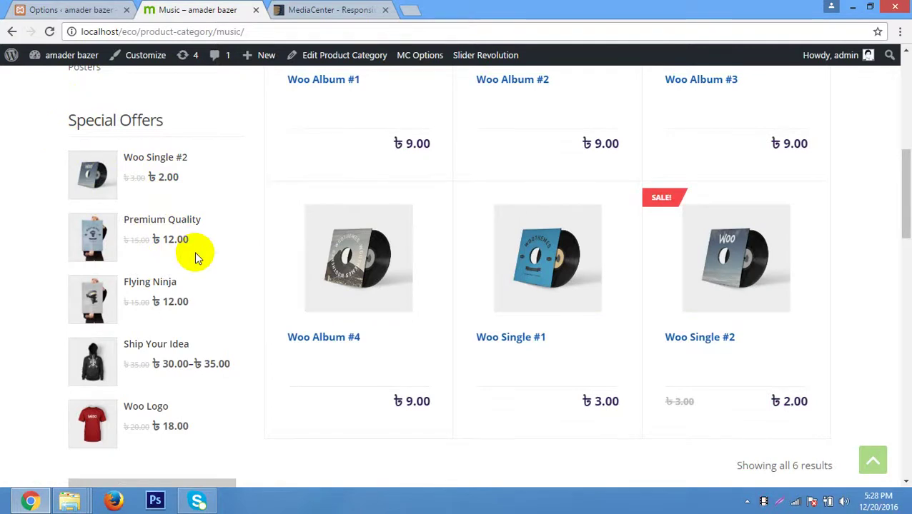
{"action": "scroll", "coordinate": [143, 243], "scroll_direction": "down", "scroll_amount": 1}
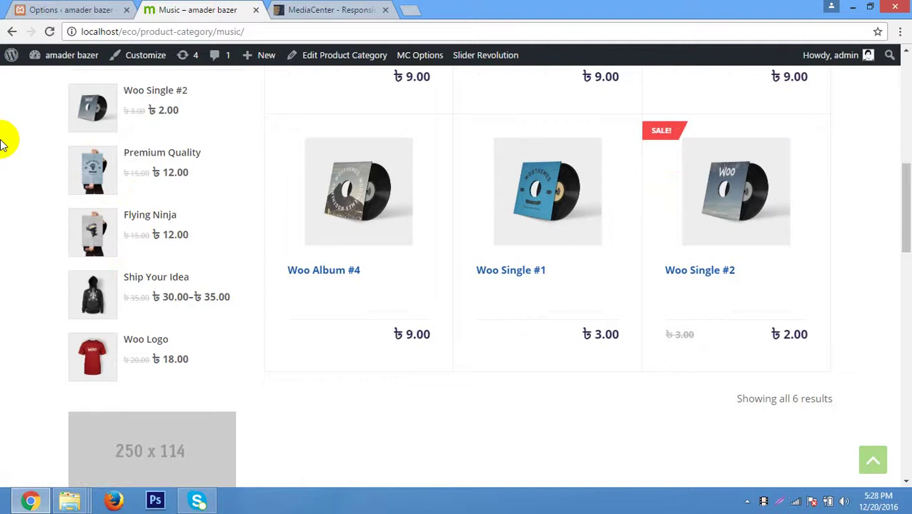
{"action": "scroll", "coordinate": [458, 199], "scroll_direction": "up", "scroll_amount": 5}
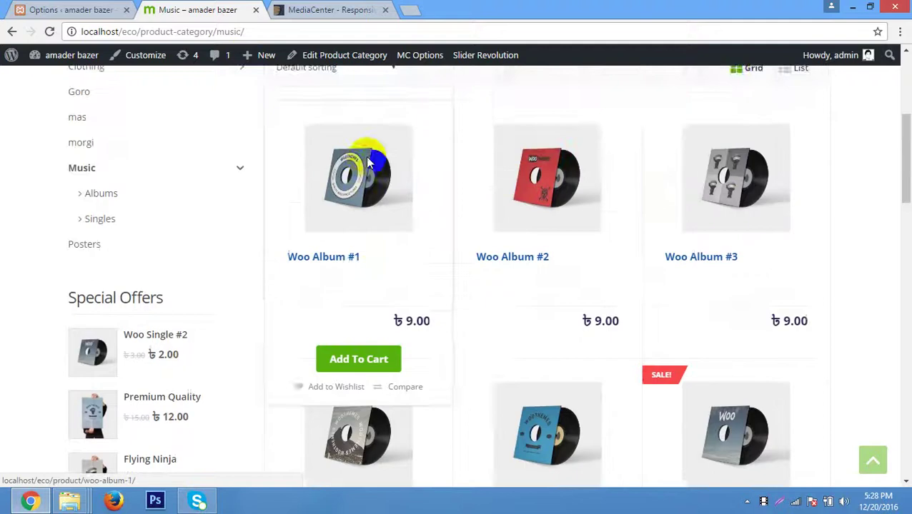
Scroll through the Music category products, then load the store's Home page from the top navigation.
{"action": "scroll", "coordinate": [559, 281], "scroll_direction": "down", "scroll_amount": 2}
{"action": "scroll", "coordinate": [351, 264], "scroll_direction": "down", "scroll_amount": 1}
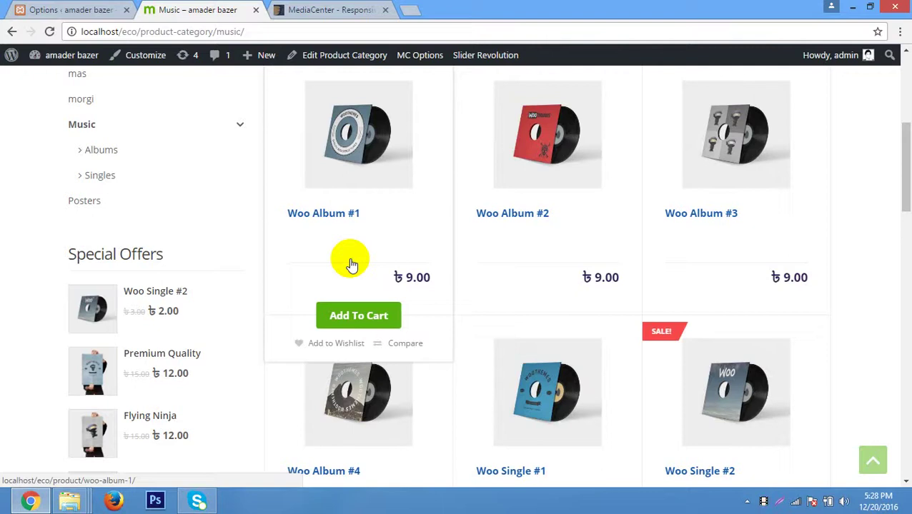
{"action": "scroll", "coordinate": [363, 253], "scroll_direction": "up", "scroll_amount": 1}
{"action": "scroll", "coordinate": [135, 271], "scroll_direction": "down", "scroll_amount": 2}
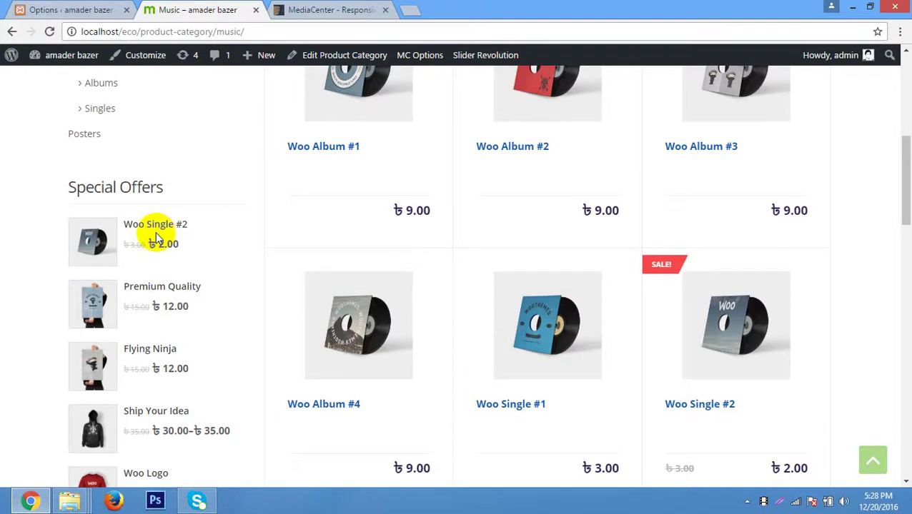
{"action": "scroll", "coordinate": [159, 238], "scroll_direction": "down", "scroll_amount": 1}
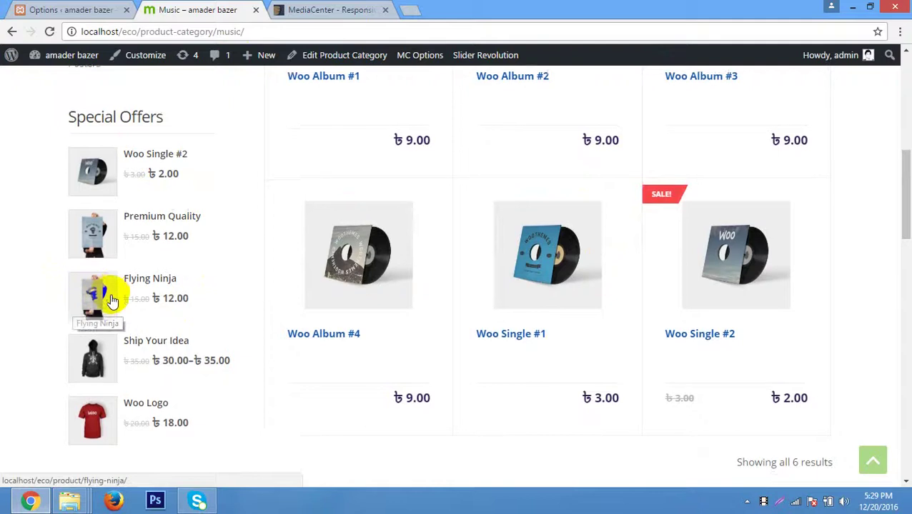
{"action": "scroll", "coordinate": [112, 300], "scroll_direction": "down", "scroll_amount": 7}
{"action": "scroll", "coordinate": [112, 298], "scroll_direction": "up", "scroll_amount": 3}
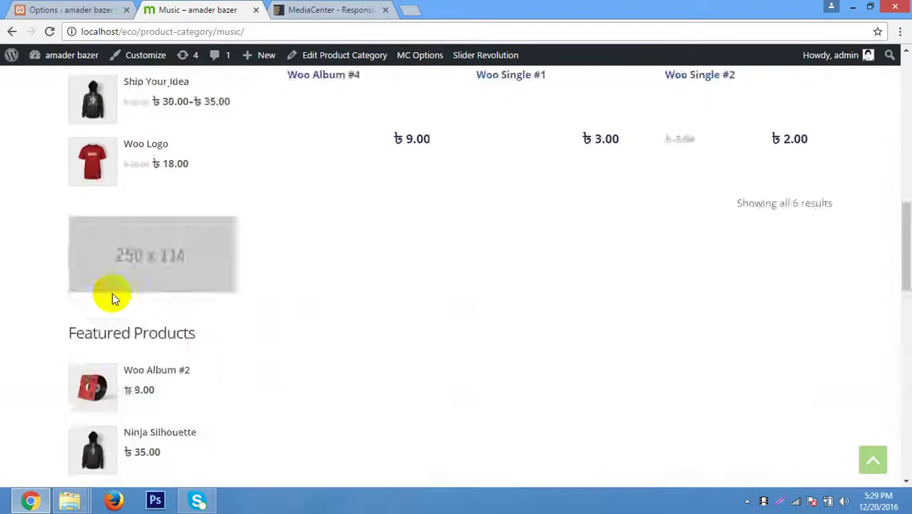
{"action": "scroll", "coordinate": [112, 293], "scroll_direction": "up", "scroll_amount": 10}
{"action": "left_click", "coordinate": [83, 83]}
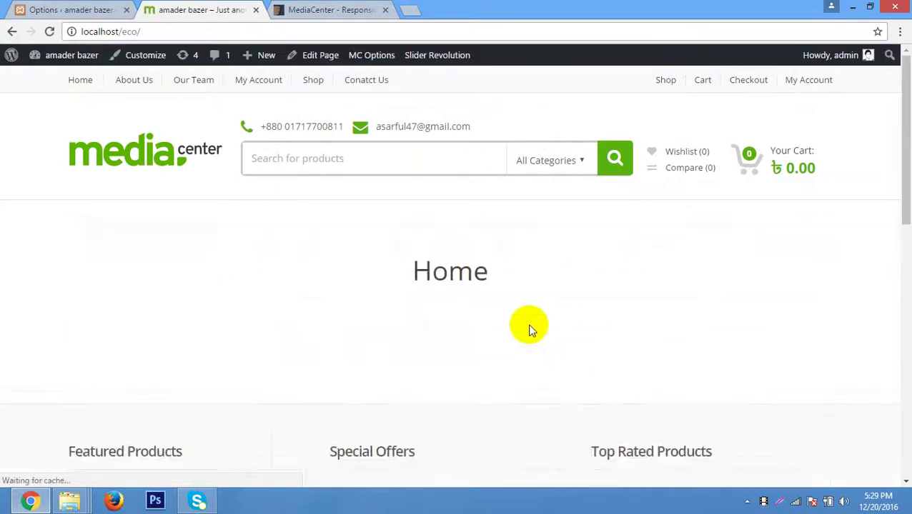
In MC Options, display the Social Media settings with the Facebook, Twitter and Pinterest URLs.
{"action": "scroll", "coordinate": [661, 320], "scroll_direction": "down", "scroll_amount": 5}
{"action": "scroll", "coordinate": [661, 319], "scroll_direction": "up", "scroll_amount": 5}
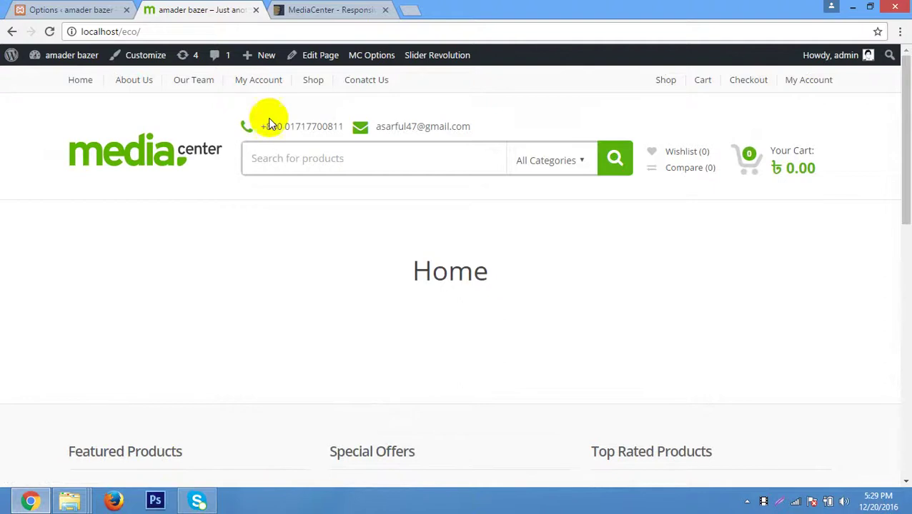
{"action": "left_click", "coordinate": [88, 10]}
{"action": "scroll", "coordinate": [296, 246], "scroll_direction": "up", "scroll_amount": 5}
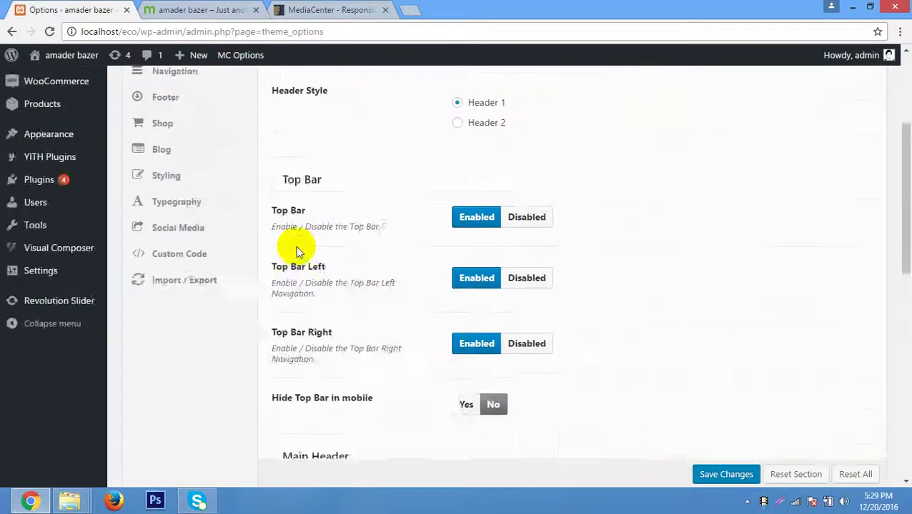
{"action": "scroll", "coordinate": [295, 245], "scroll_direction": "up", "scroll_amount": 3}
{"action": "scroll", "coordinate": [209, 309], "scroll_direction": "down", "scroll_amount": 2}
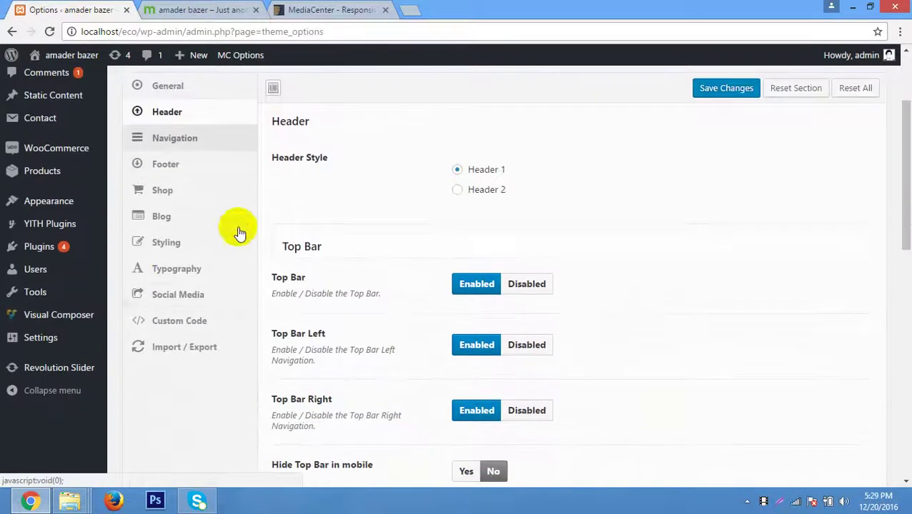
{"action": "left_click", "coordinate": [204, 297]}
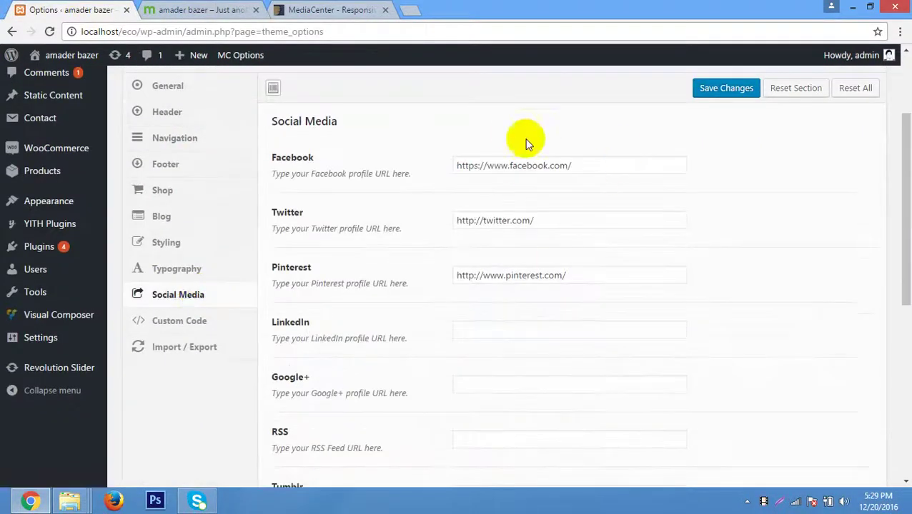
{"action": "scroll", "coordinate": [311, 263], "scroll_direction": "up", "scroll_amount": 2}
{"action": "scroll", "coordinate": [315, 264], "scroll_direction": "down", "scroll_amount": 2}
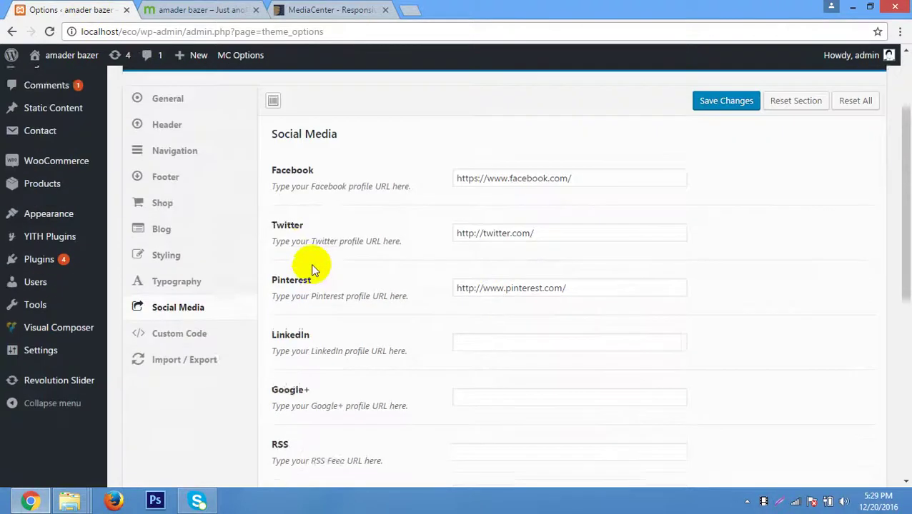
{"action": "scroll", "coordinate": [311, 268], "scroll_direction": "up", "scroll_amount": 2}
From Pages > All Pages, open the Home page in the editor.
{"action": "mouse_move", "coordinate": [43, 184]}
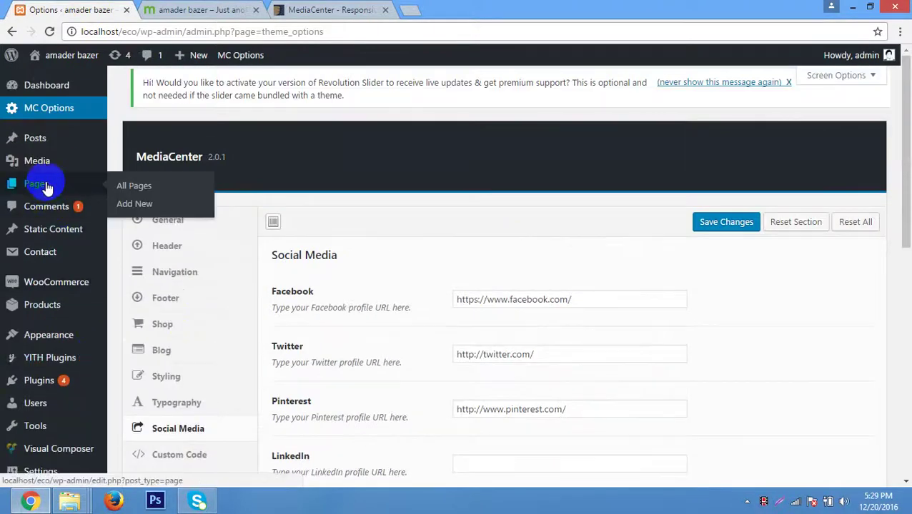
{"action": "left_click", "coordinate": [141, 186]}
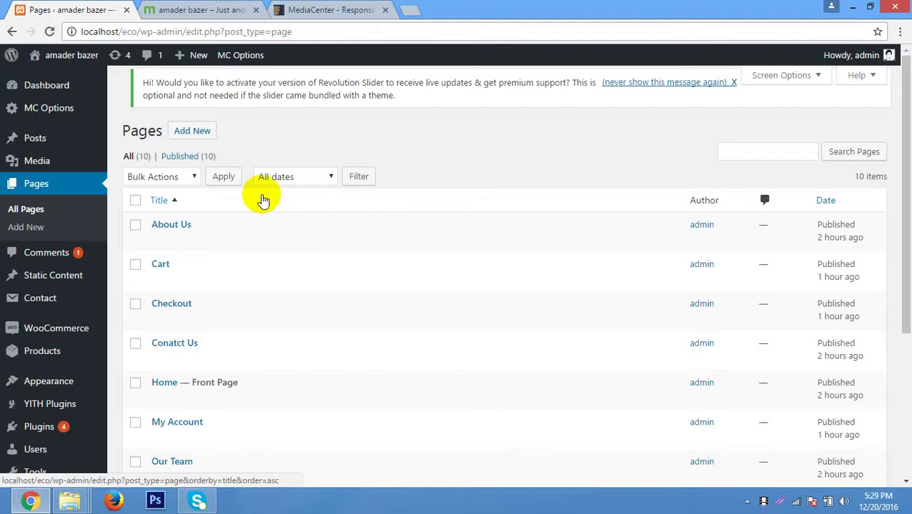
{"action": "scroll", "coordinate": [263, 200], "scroll_direction": "down", "scroll_amount": 2}
{"action": "left_click", "coordinate": [165, 249]}
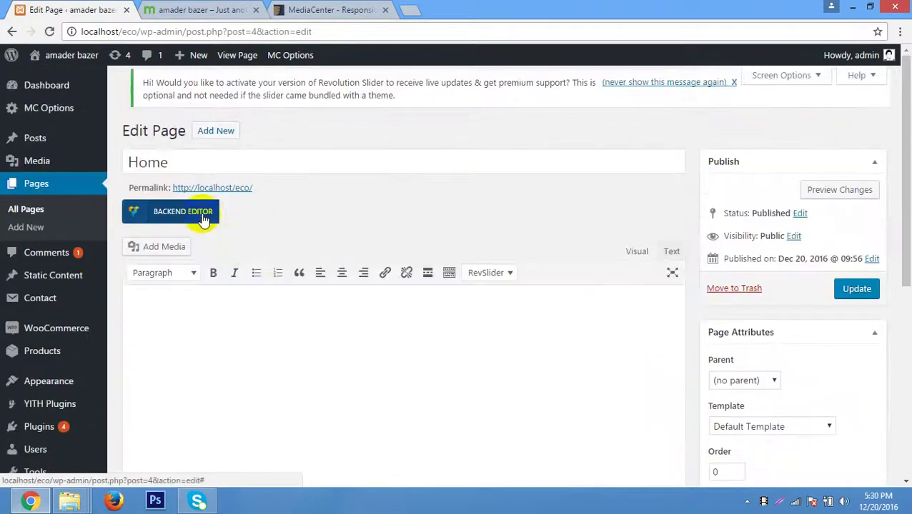
Switch Home to the Visual Composer backend editor and browse WooCommerce elements without adding any.
{"action": "left_click", "coordinate": [203, 215]}
{"action": "scroll", "coordinate": [470, 204], "scroll_direction": "down", "scroll_amount": 2}
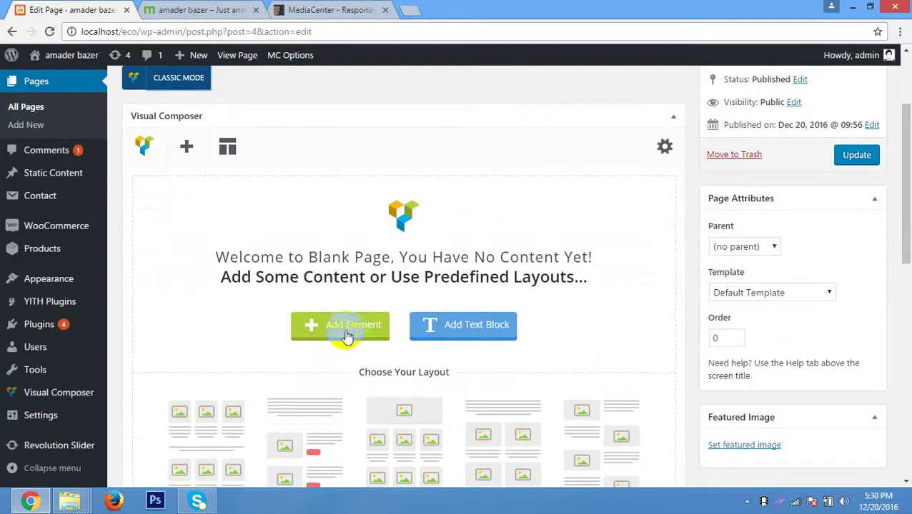
{"action": "left_click", "coordinate": [348, 332]}
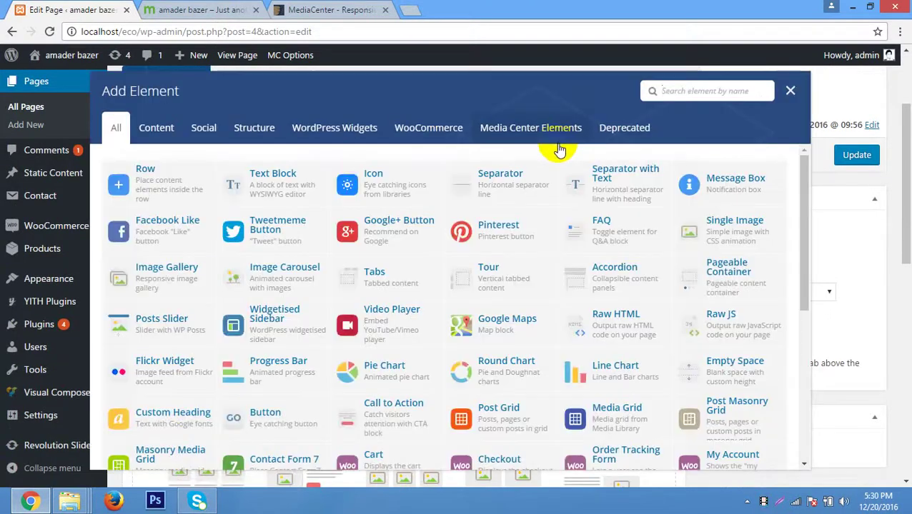
{"action": "left_click", "coordinate": [400, 128]}
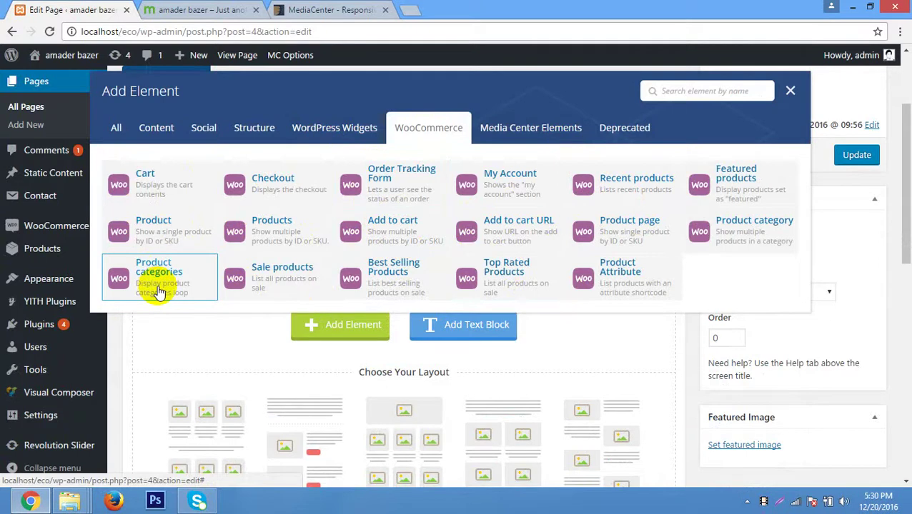
{"action": "left_click", "coordinate": [280, 230]}
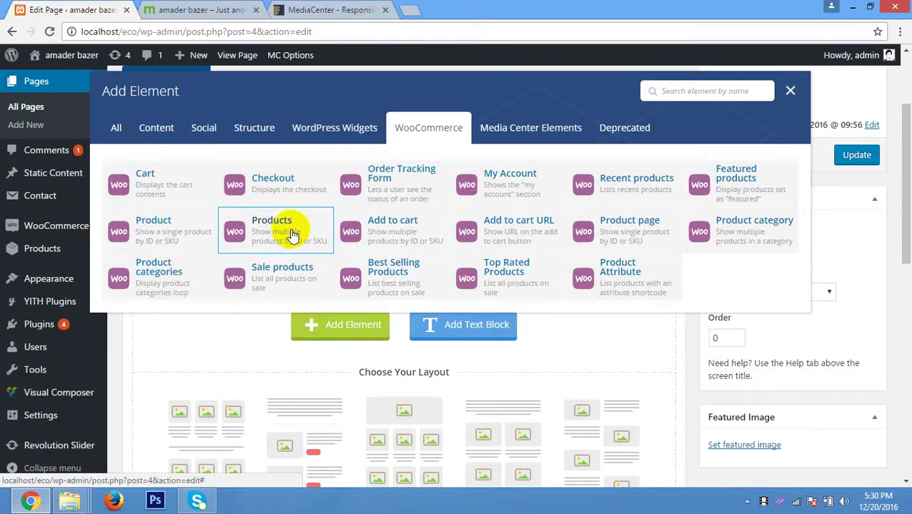
{"action": "left_click", "coordinate": [790, 91]}
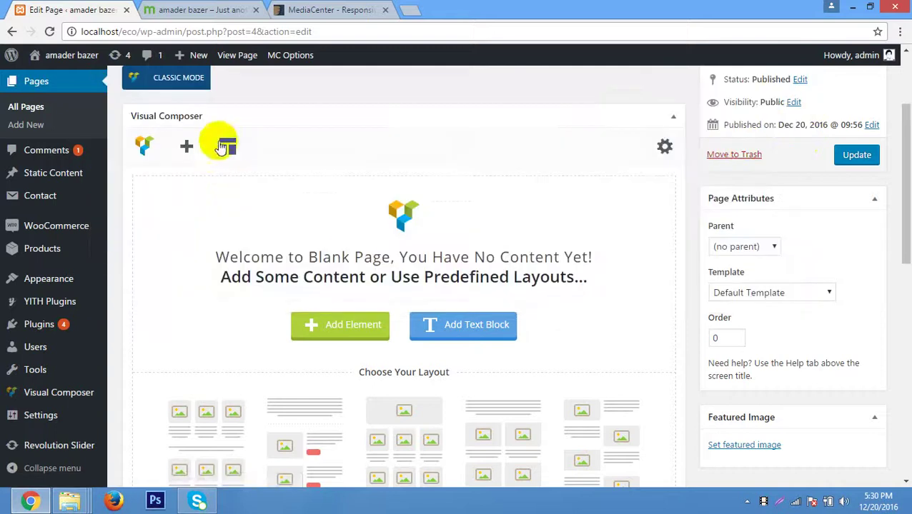
Minimize Chrome and the plugins and theme folder window to reveal the woocommerce folder.
{"action": "scroll", "coordinate": [343, 172], "scroll_direction": "up", "scroll_amount": 2}
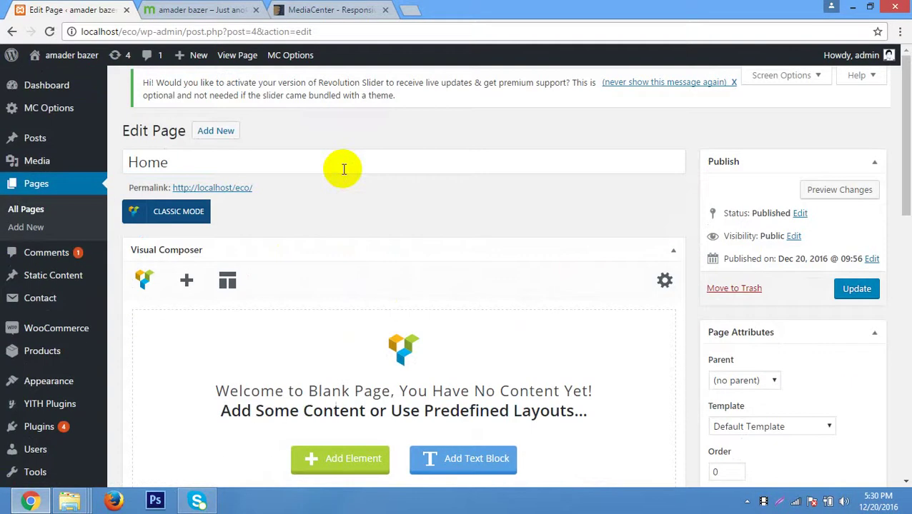
{"action": "left_click", "coordinate": [852, 7]}
{"action": "left_click", "coordinate": [852, 7]}
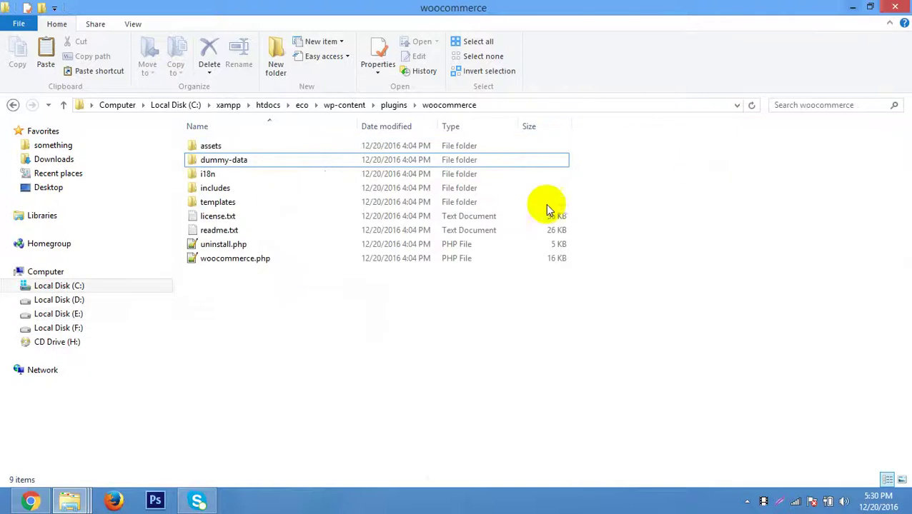
Check the Computer view of the drives, then bring back the eco folder window.
{"action": "left_click", "coordinate": [852, 6]}
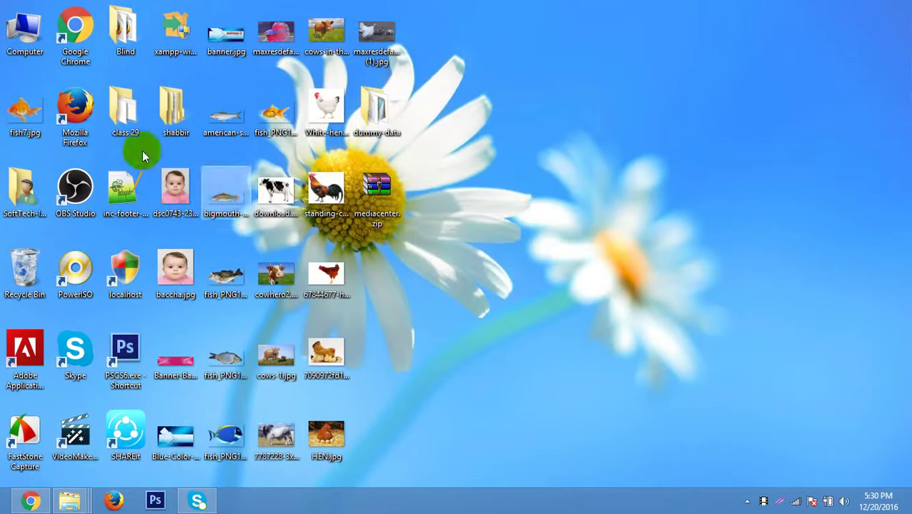
{"action": "left_click", "coordinate": [170, 136]}
{"action": "double_click", "coordinate": [24, 30]}
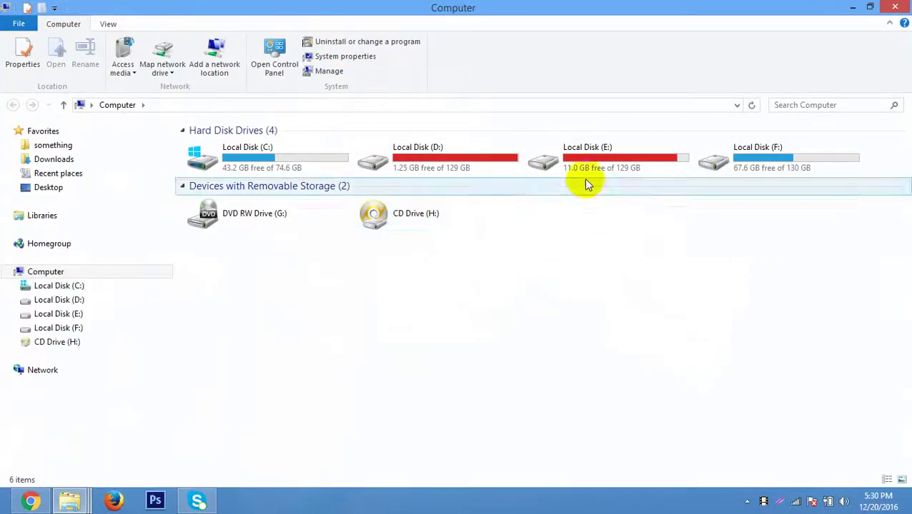
{"action": "double_click", "coordinate": [584, 166]}
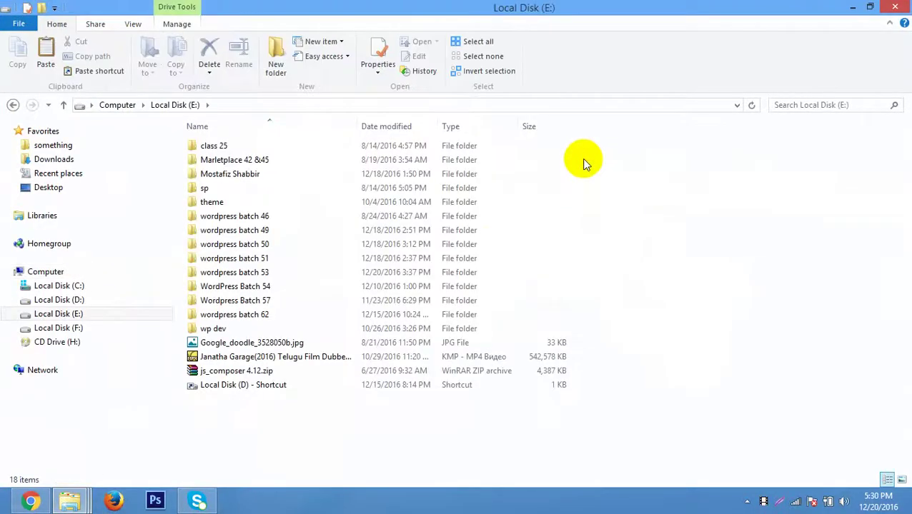
{"action": "key", "text": "BackSpace"}
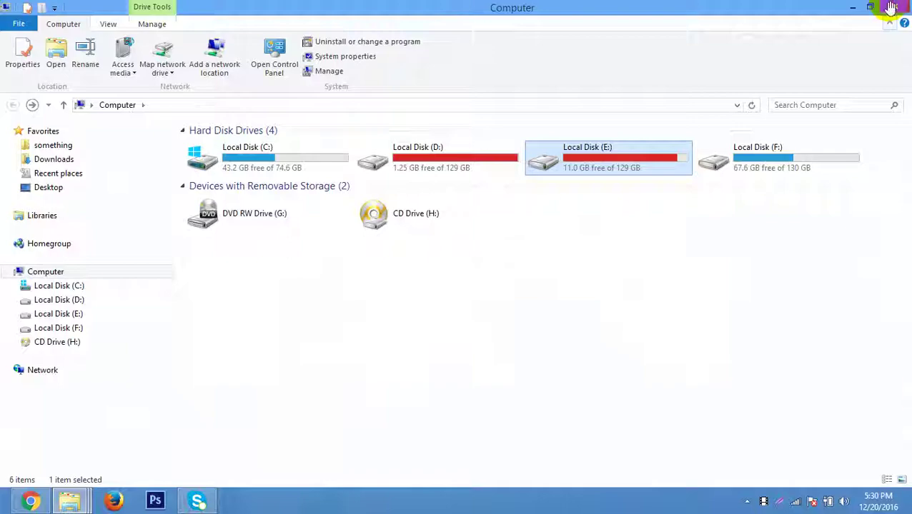
{"action": "left_click", "coordinate": [895, 7]}
{"action": "mouse_move", "coordinate": [67, 500]}
{"action": "left_click", "coordinate": [60, 437]}
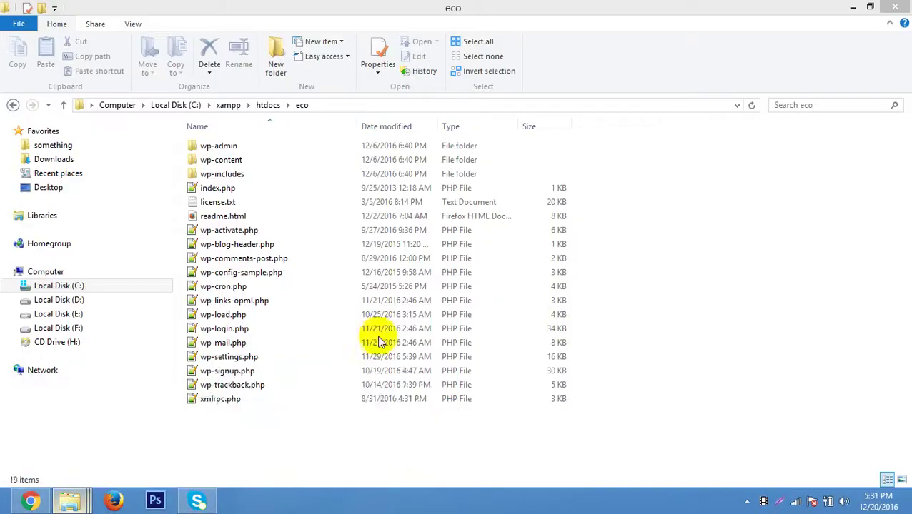
Browse from htdocs into the eco site's wp-content\plugins folder.
{"action": "key", "text": "BackSpace"}
{"action": "key", "text": "BackSpace"}
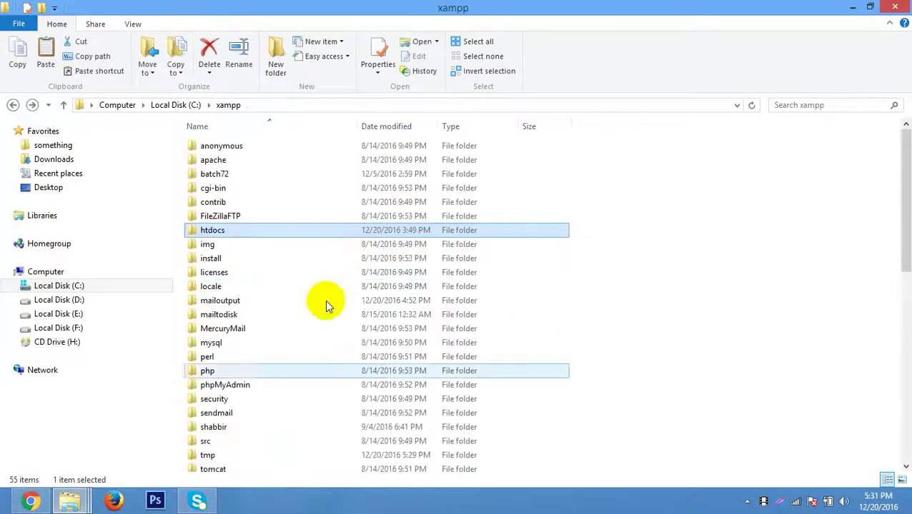
{"action": "double_click", "coordinate": [264, 232]}
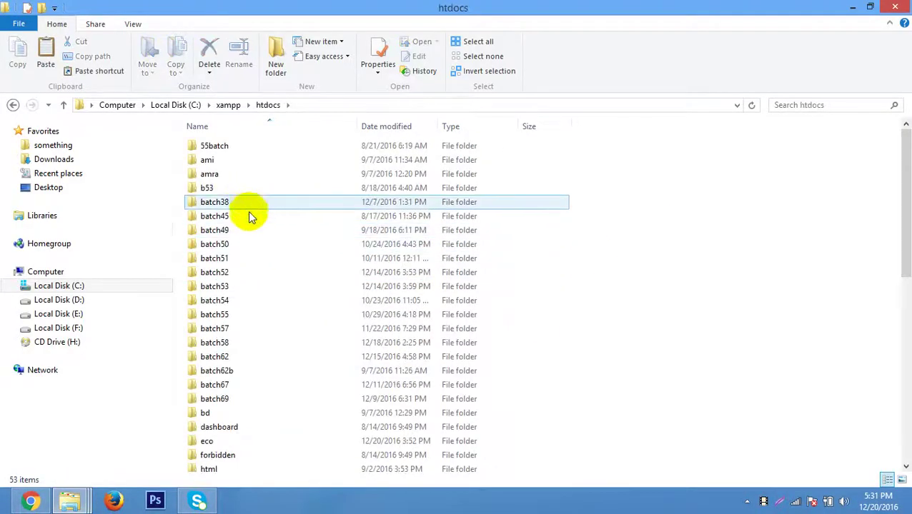
{"action": "double_click", "coordinate": [259, 287]}
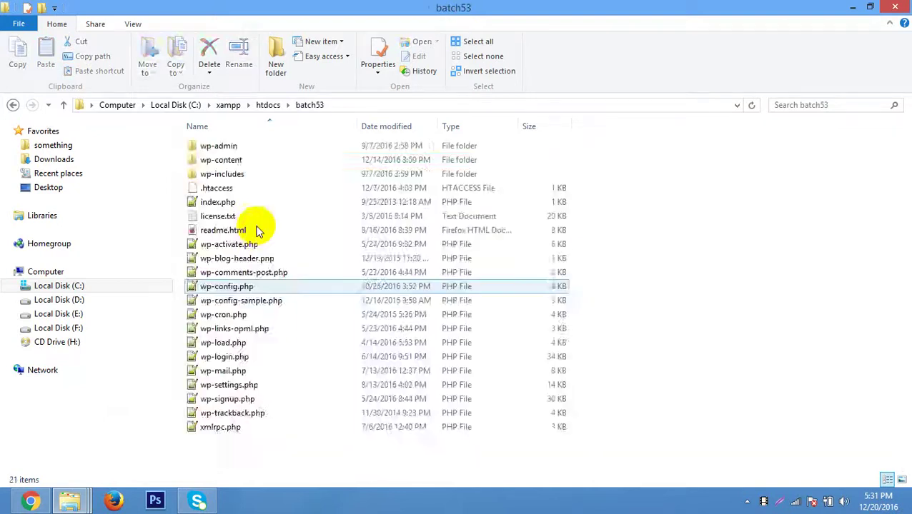
{"action": "double_click", "coordinate": [247, 164]}
{"action": "double_click", "coordinate": [247, 163]}
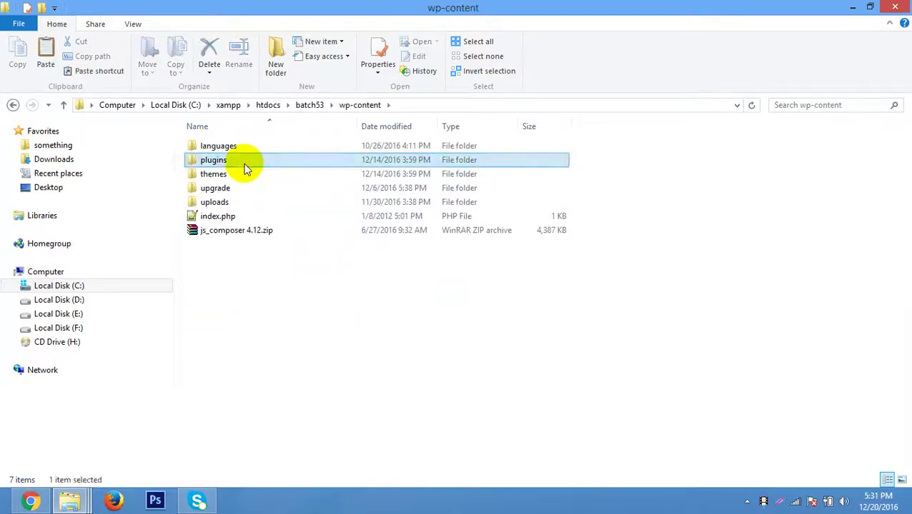
{"action": "left_click", "coordinate": [251, 189]}
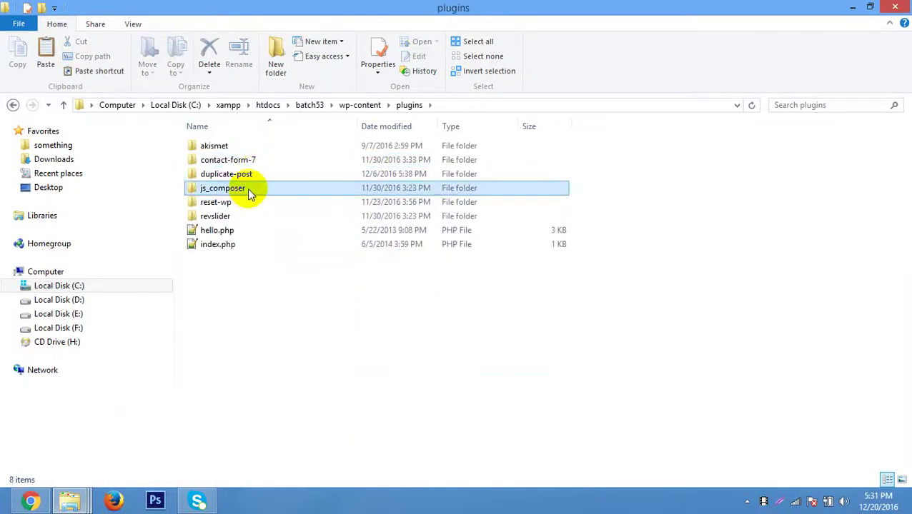
{"action": "key", "text": "BackSpace"}
{"action": "key", "text": "BackSpace"}
{"action": "key", "text": "BackSpace"}
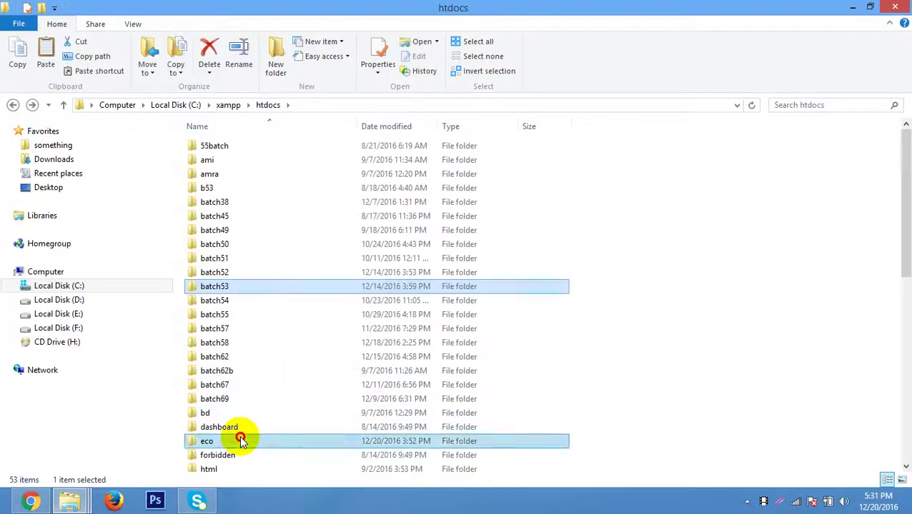
{"action": "double_click", "coordinate": [238, 439]}
{"action": "double_click", "coordinate": [261, 159]}
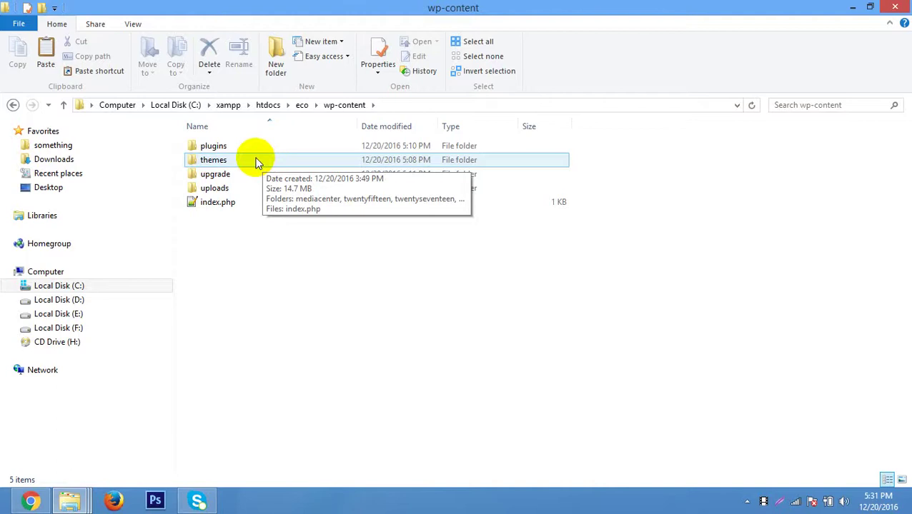
{"action": "double_click", "coordinate": [243, 146]}
Delete eco's old js_composer folder and paste in the new copy.
{"action": "left_click", "coordinate": [246, 188]}
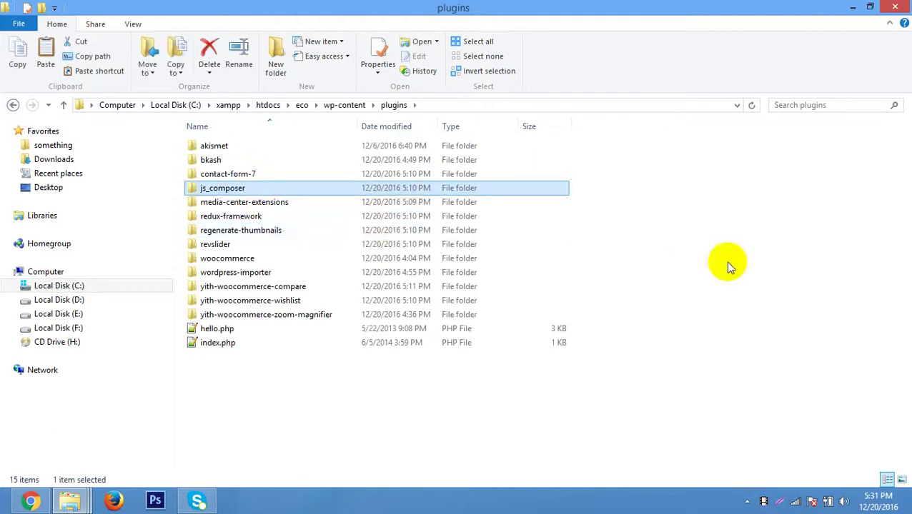
{"action": "key", "text": "Delete"}
{"action": "key", "text": "ctrl+v"}
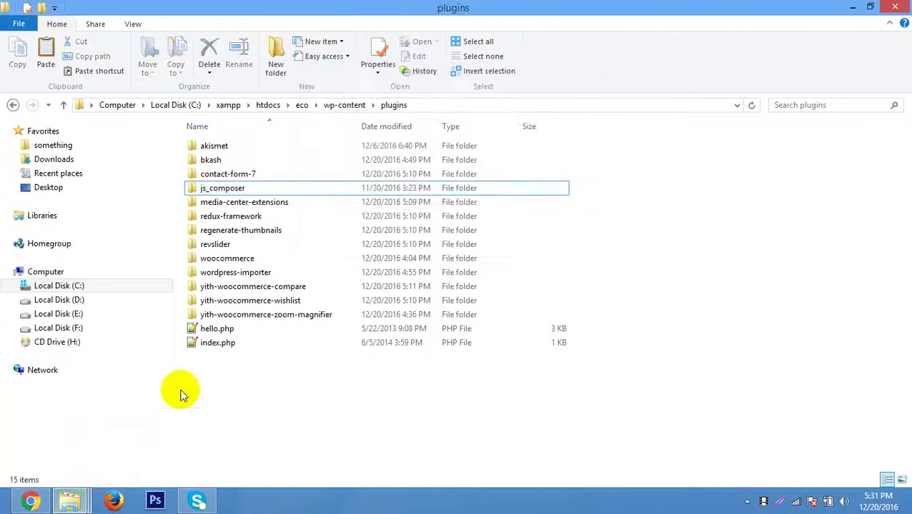
{"action": "left_click", "coordinate": [30, 501]}
Reload the Home page editor and scroll down to the updated Visual Composer panel.
{"action": "right_click", "coordinate": [556, 141]}
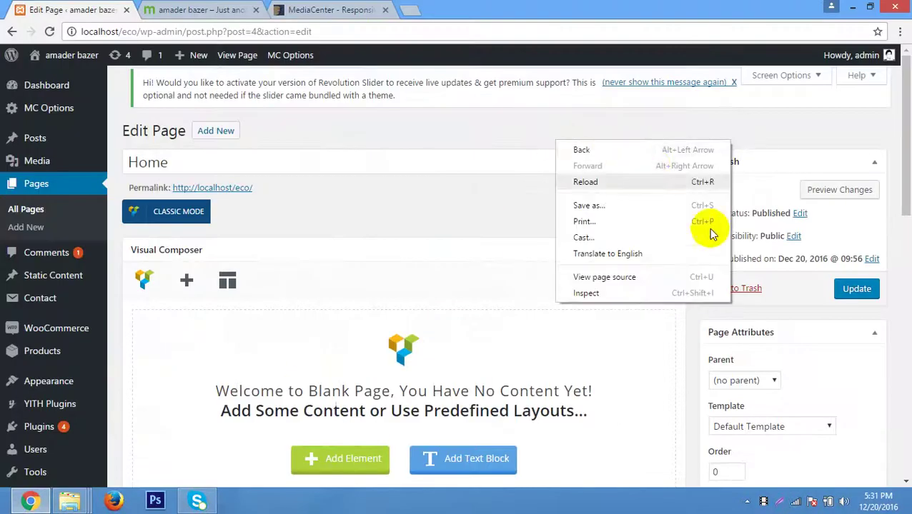
{"action": "left_click", "coordinate": [850, 289]}
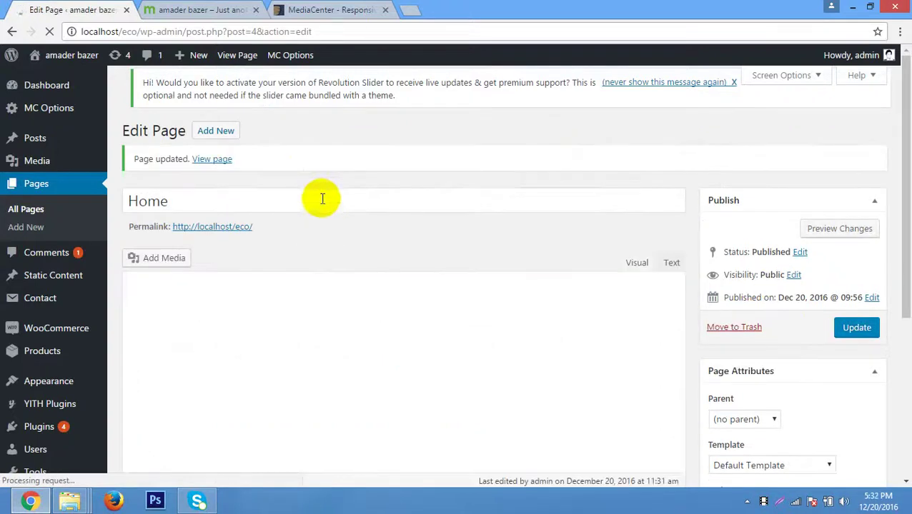
{"action": "scroll", "coordinate": [398, 198], "scroll_direction": "down", "scroll_amount": 2}
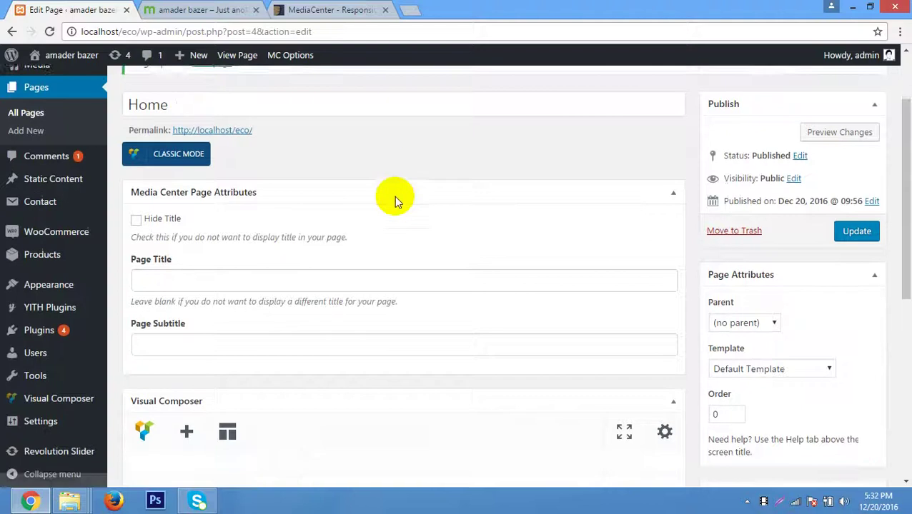
{"action": "scroll", "coordinate": [394, 195], "scroll_direction": "down", "scroll_amount": 4}
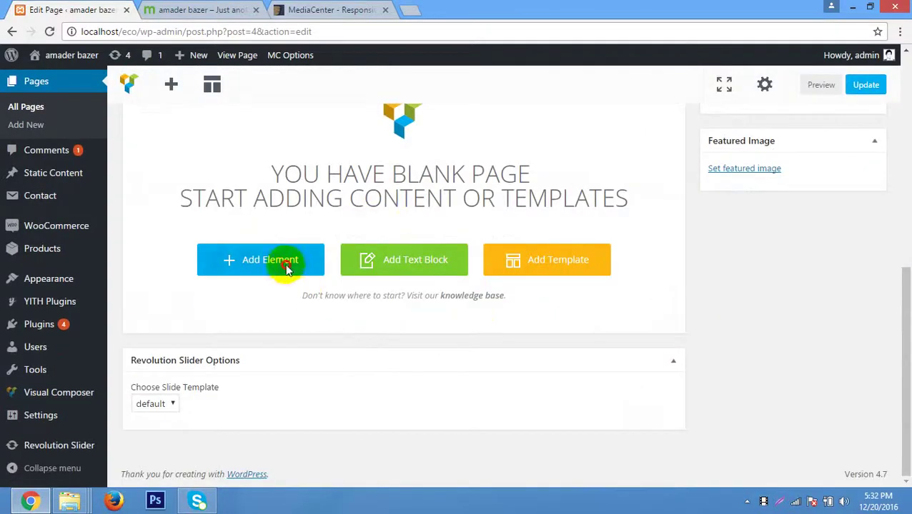
Add a WooCommerce Products element with 4 columns, ordered by Random.
{"action": "left_click", "coordinate": [453, 317]}
{"action": "left_click", "coordinate": [429, 127]}
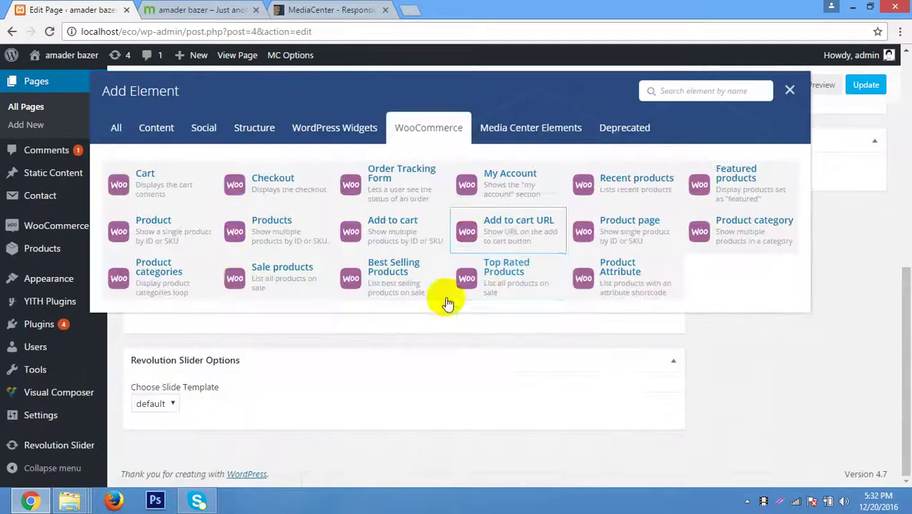
{"action": "left_click", "coordinate": [266, 227]}
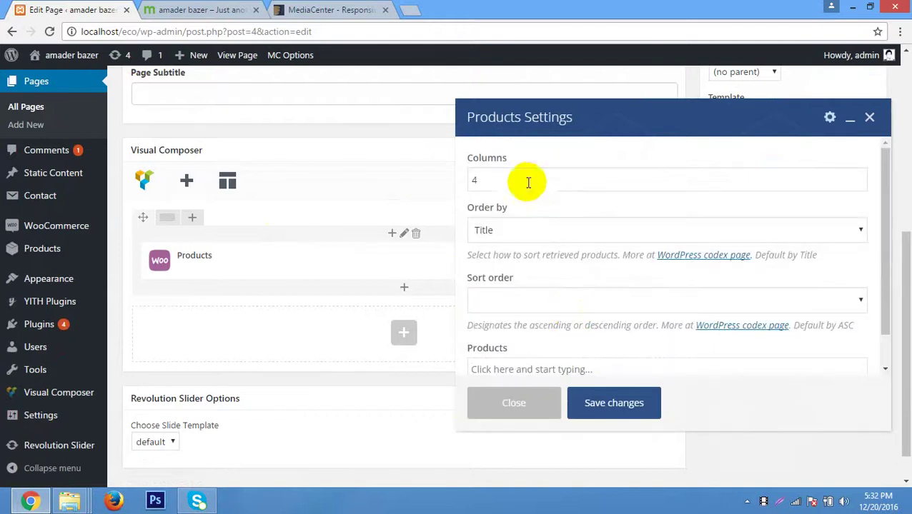
{"action": "left_click_drag", "start_coordinate": [489, 179], "coordinate": [422, 178]}
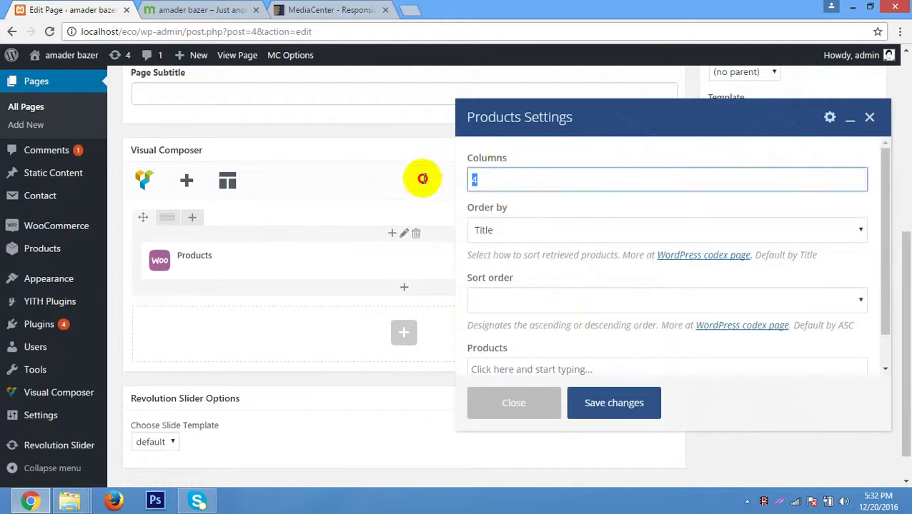
{"action": "left_click", "coordinate": [518, 231]}
{"action": "left_click", "coordinate": [518, 232]}
{"action": "left_click", "coordinate": [517, 230]}
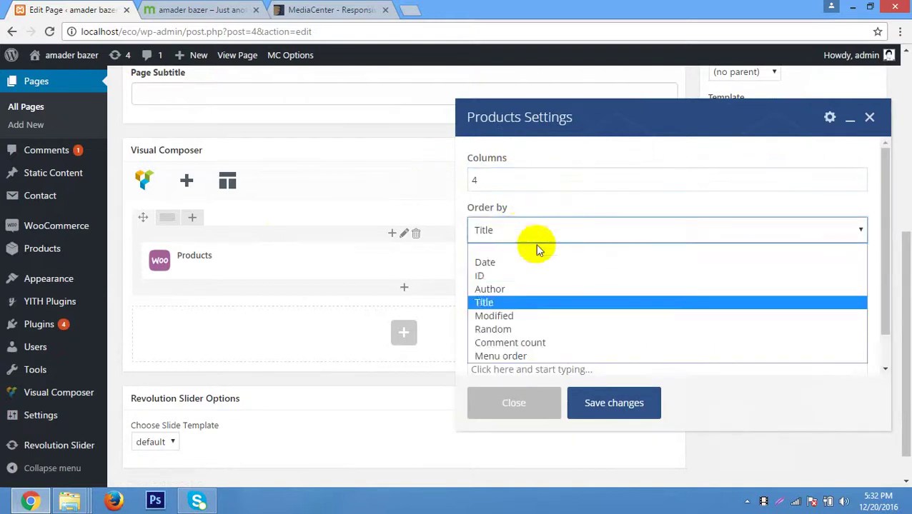
{"action": "left_click", "coordinate": [530, 330]}
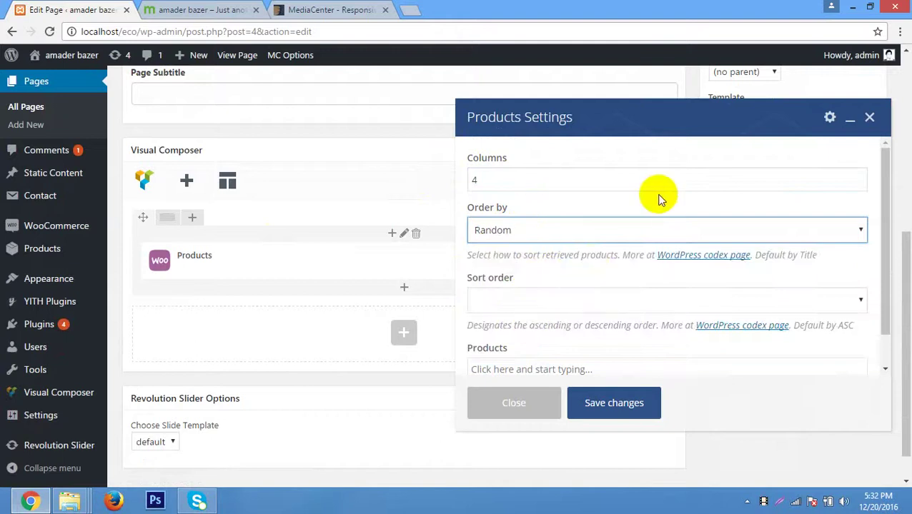
Set the Products sort order to Descending, save the element, and update the Home page.
{"action": "scroll", "coordinate": [647, 229], "scroll_direction": "down", "scroll_amount": 1}
{"action": "left_click", "coordinate": [637, 263]}
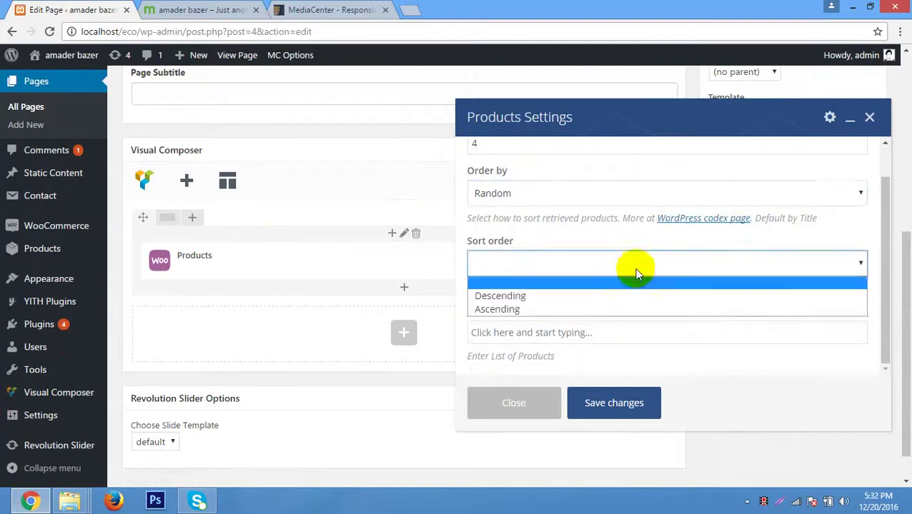
{"action": "left_click", "coordinate": [573, 296]}
{"action": "scroll", "coordinate": [648, 230], "scroll_direction": "down", "scroll_amount": 1}
{"action": "scroll", "coordinate": [650, 250], "scroll_direction": "up", "scroll_amount": 1}
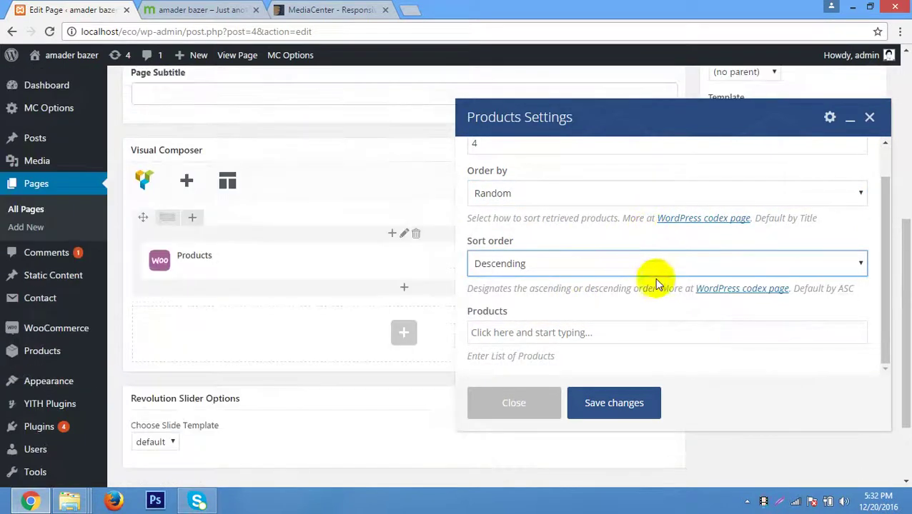
{"action": "left_click", "coordinate": [627, 334]}
{"action": "left_click", "coordinate": [579, 266]}
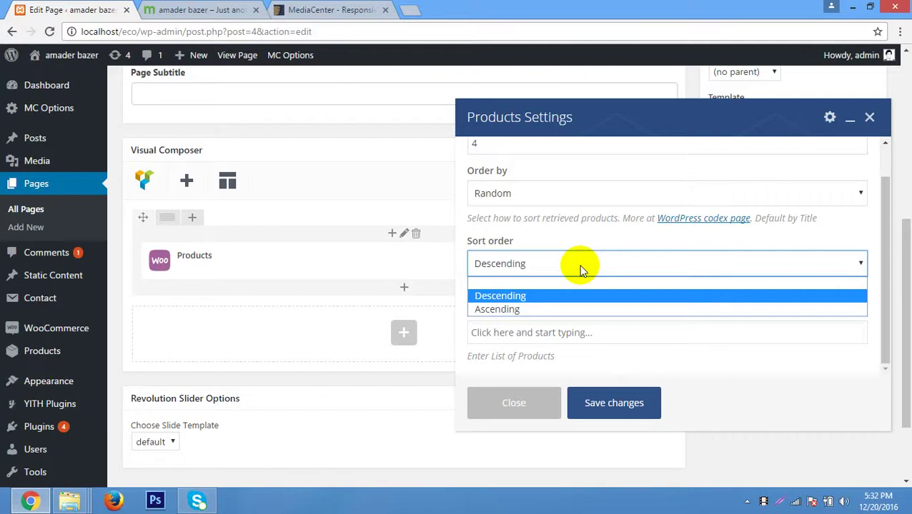
{"action": "scroll", "coordinate": [580, 270], "scroll_direction": "down", "scroll_amount": 2}
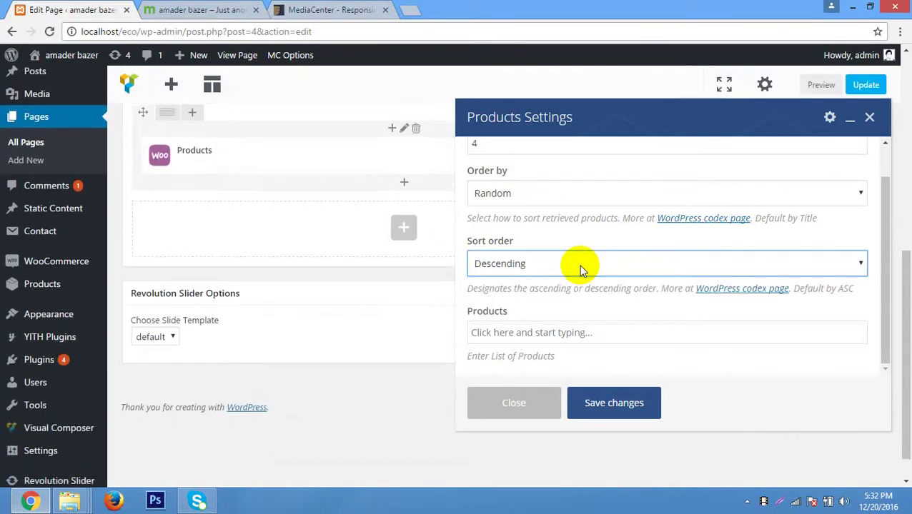
{"action": "left_click", "coordinate": [627, 406]}
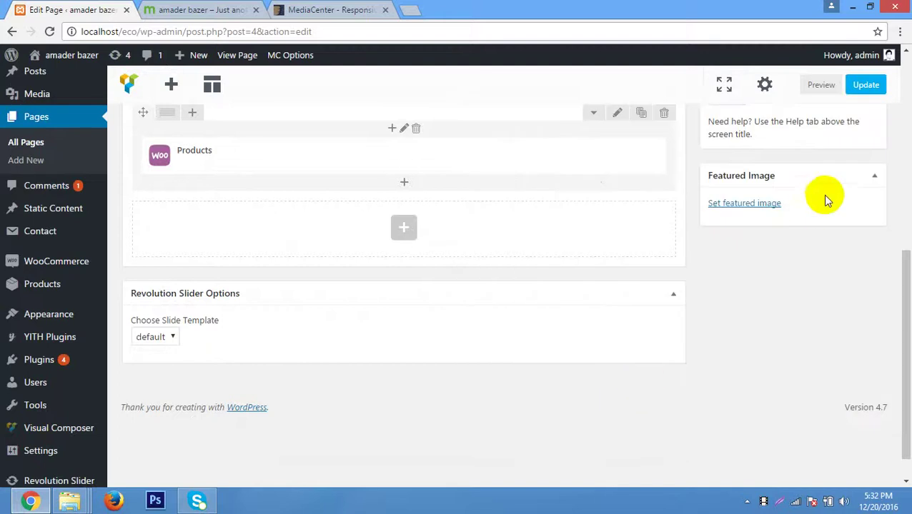
{"action": "scroll", "coordinate": [630, 257], "scroll_direction": "up", "scroll_amount": 2}
{"action": "scroll", "coordinate": [630, 257], "scroll_direction": "up", "scroll_amount": 4}
{"action": "left_click", "coordinate": [855, 248]}
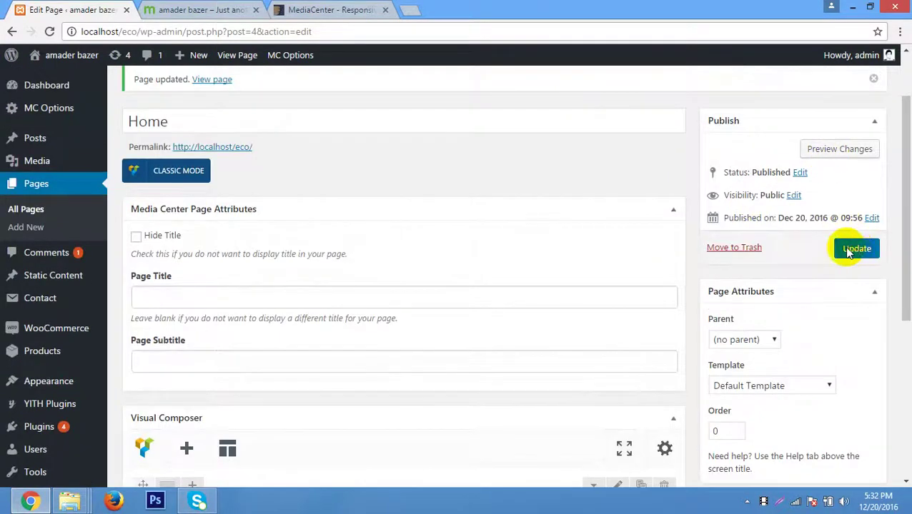
{"action": "left_click", "coordinate": [194, 8]}
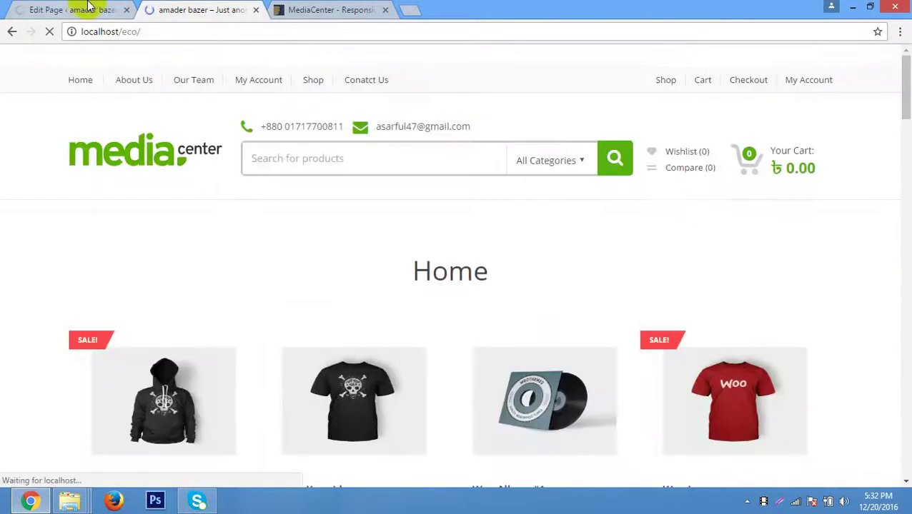
{"action": "scroll", "coordinate": [351, 278], "scroll_direction": "down", "scroll_amount": 3}
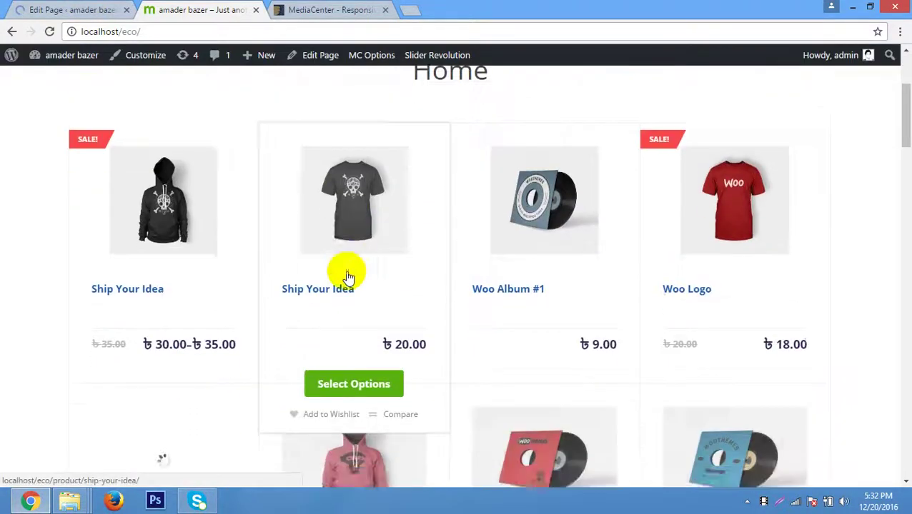
{"action": "scroll", "coordinate": [609, 208], "scroll_direction": "down", "scroll_amount": 5}
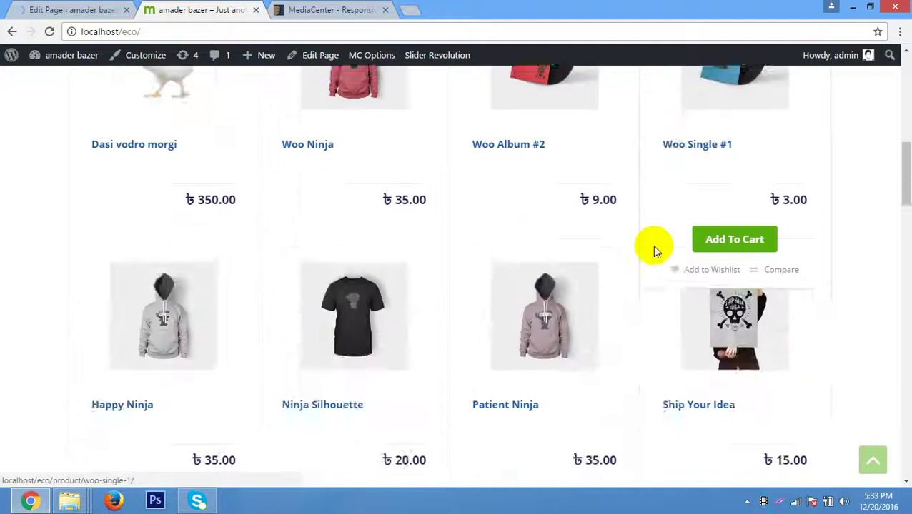
{"action": "scroll", "coordinate": [652, 245], "scroll_direction": "down", "scroll_amount": 5}
{"action": "scroll", "coordinate": [314, 277], "scroll_direction": "up", "scroll_amount": 2}
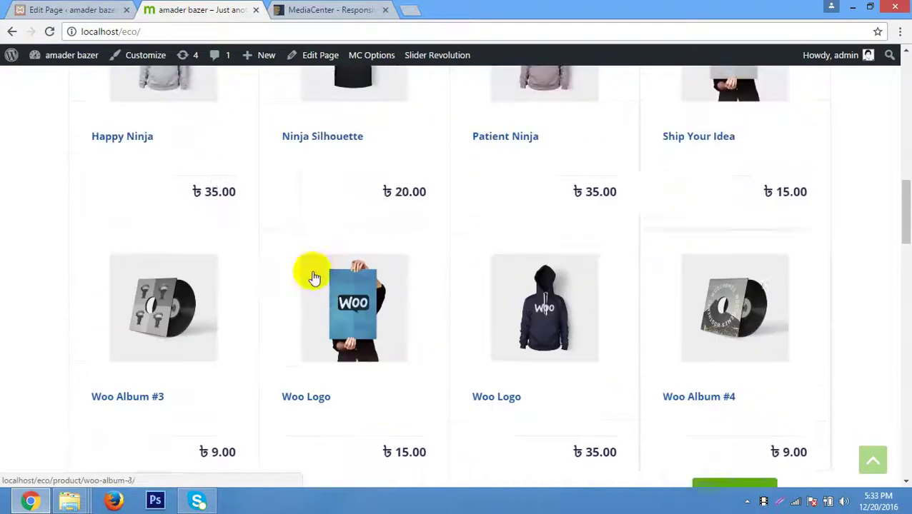
{"action": "scroll", "coordinate": [300, 271], "scroll_direction": "up", "scroll_amount": 4}
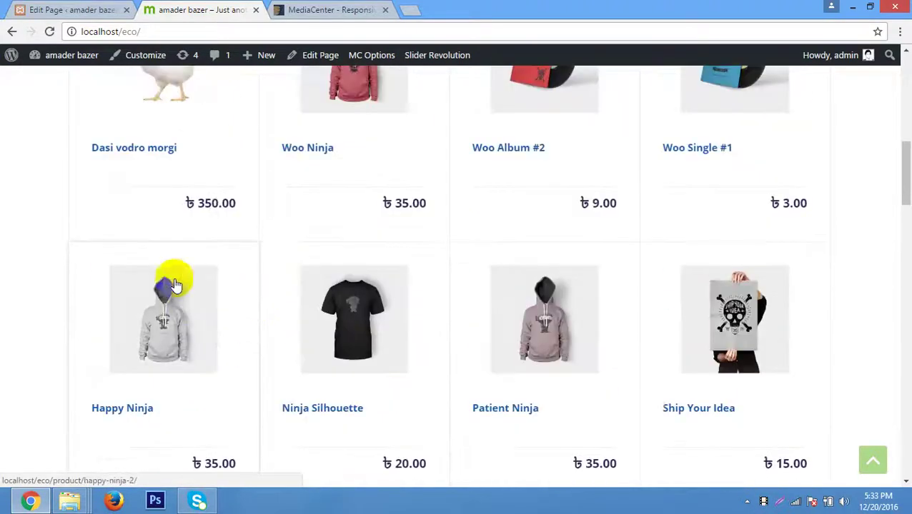
{"action": "scroll", "coordinate": [175, 285], "scroll_direction": "up", "scroll_amount": 7}
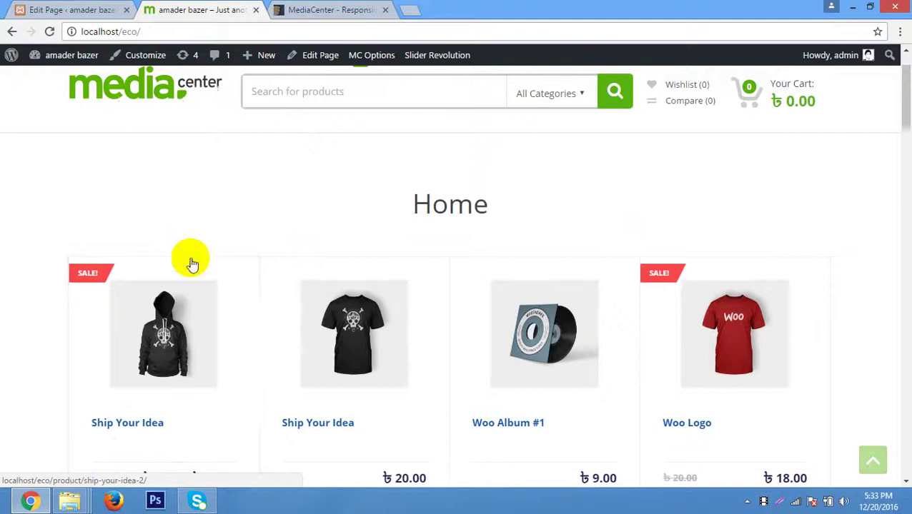
{"action": "scroll", "coordinate": [196, 245], "scroll_direction": "down", "scroll_amount": 2}
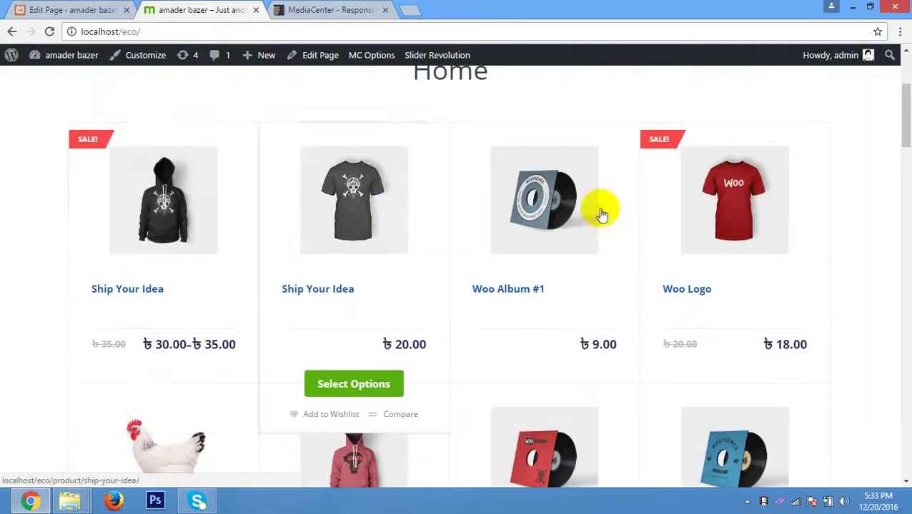
{"action": "scroll", "coordinate": [765, 192], "scroll_direction": "down", "scroll_amount": 5}
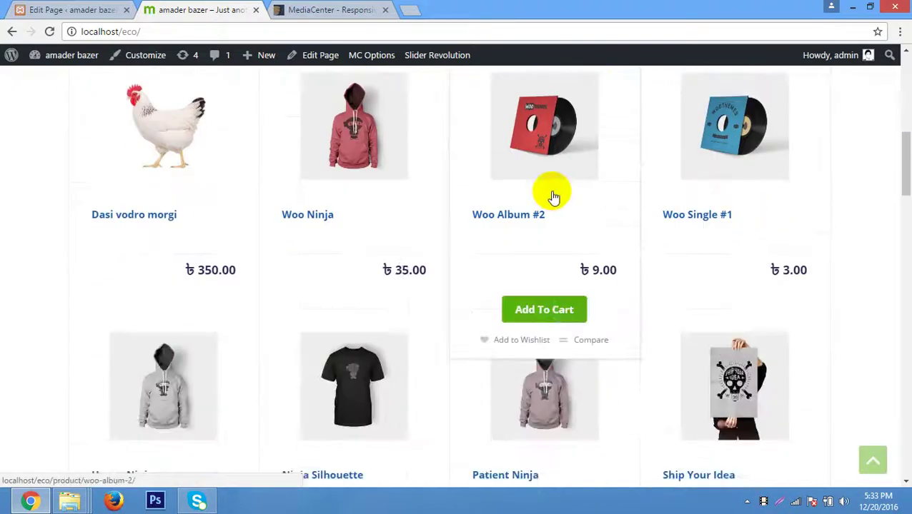
{"action": "scroll", "coordinate": [554, 196], "scroll_direction": "up", "scroll_amount": 3}
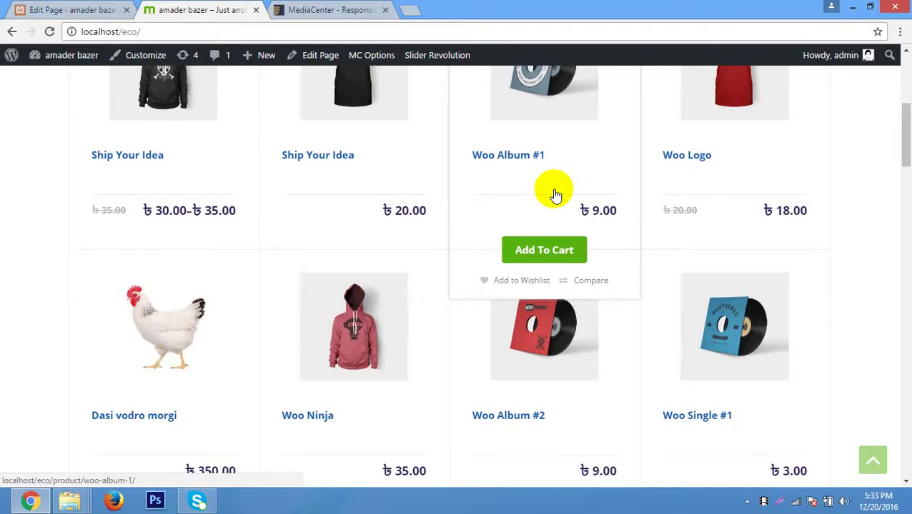
{"action": "scroll", "coordinate": [556, 195], "scroll_direction": "down", "scroll_amount": 3}
{"action": "scroll", "coordinate": [215, 257], "scroll_direction": "down", "scroll_amount": 3}
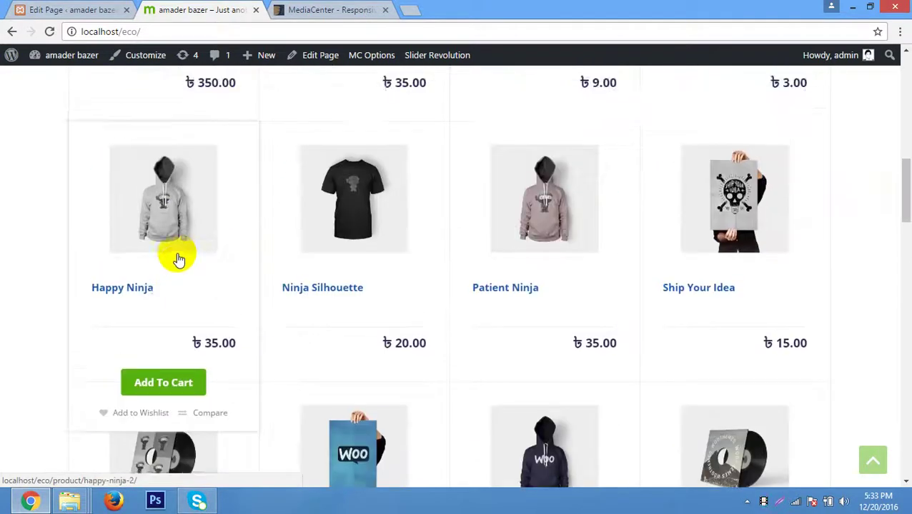
{"action": "scroll", "coordinate": [180, 236], "scroll_direction": "up", "scroll_amount": 8}
{"action": "left_click", "coordinate": [68, 9]}
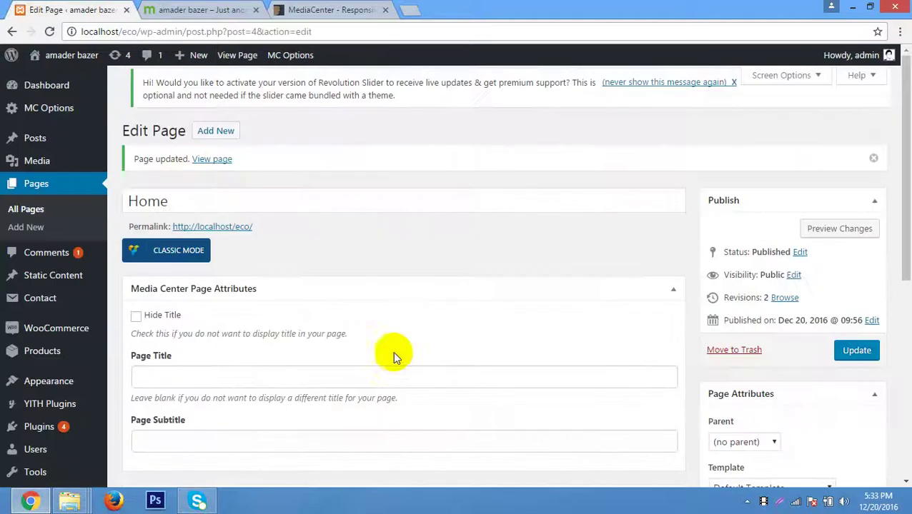
{"action": "scroll", "coordinate": [392, 351], "scroll_direction": "down", "scroll_amount": 4}
{"action": "mouse_move", "coordinate": [88, 449]}
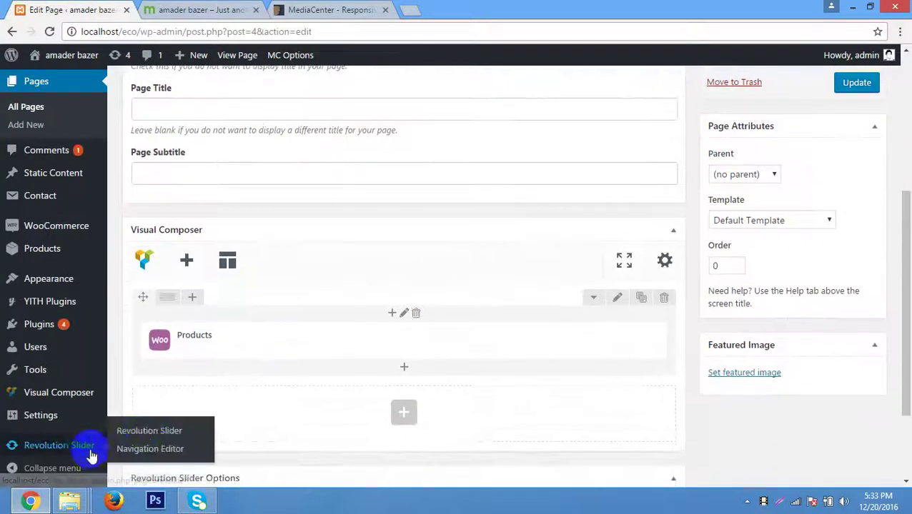
{"action": "left_click", "coordinate": [145, 432]}
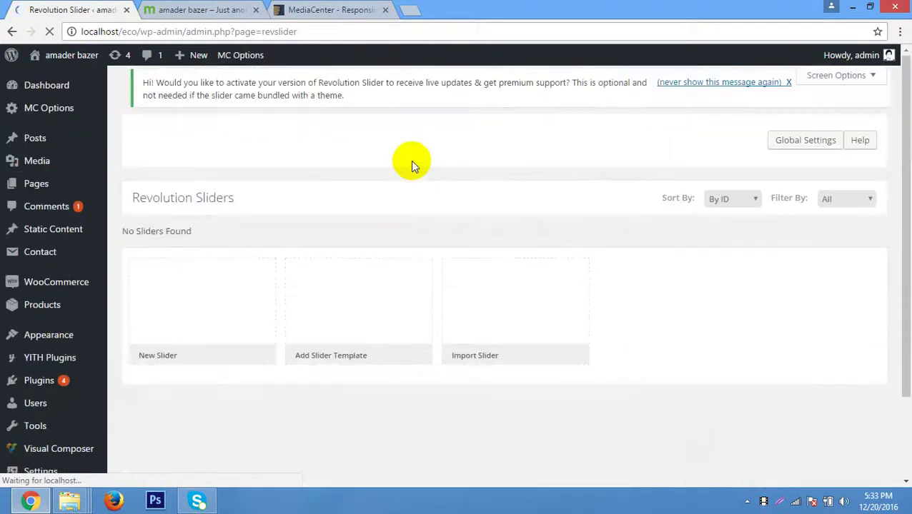
{"action": "scroll", "coordinate": [342, 223], "scroll_direction": "down", "scroll_amount": 3}
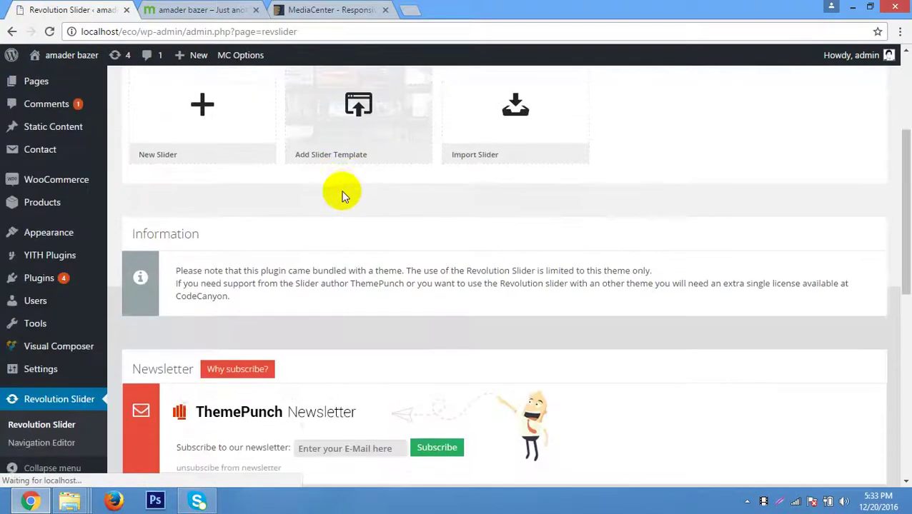
{"action": "left_click", "coordinate": [209, 114]}
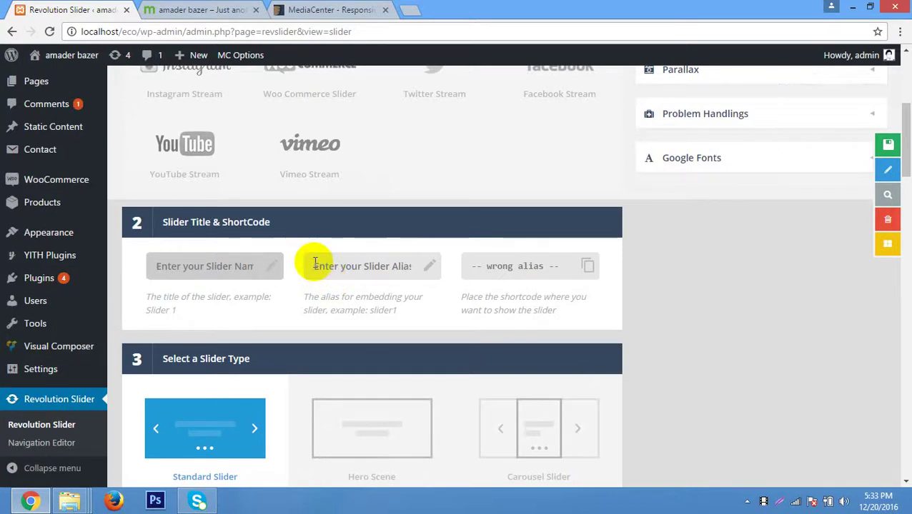
{"action": "scroll", "coordinate": [315, 266], "scroll_direction": "up", "scroll_amount": 2}
{"action": "left_click", "coordinate": [321, 203]}
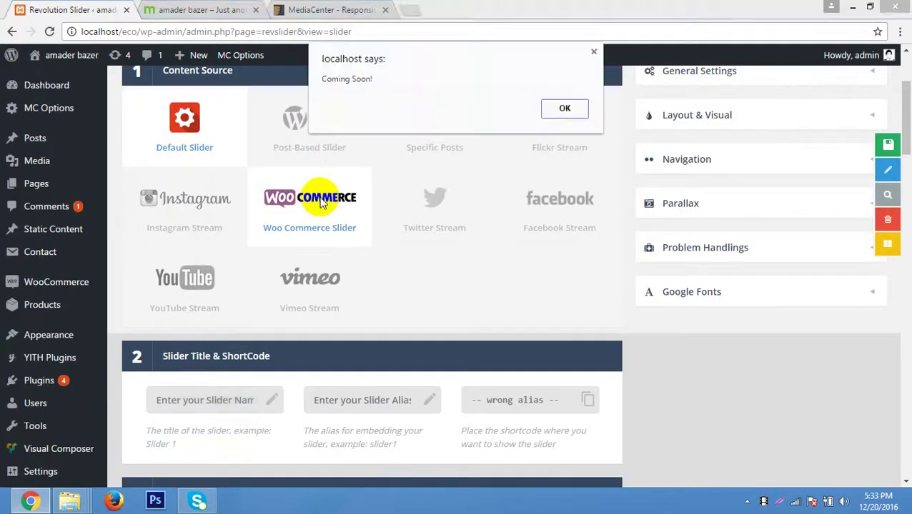
{"action": "left_click", "coordinate": [561, 108]}
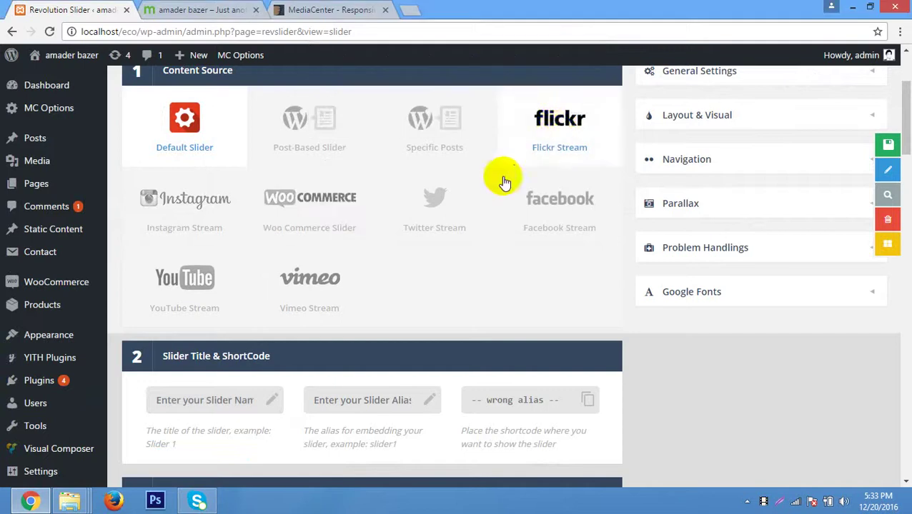
{"action": "scroll", "coordinate": [365, 243], "scroll_direction": "up", "scroll_amount": 2}
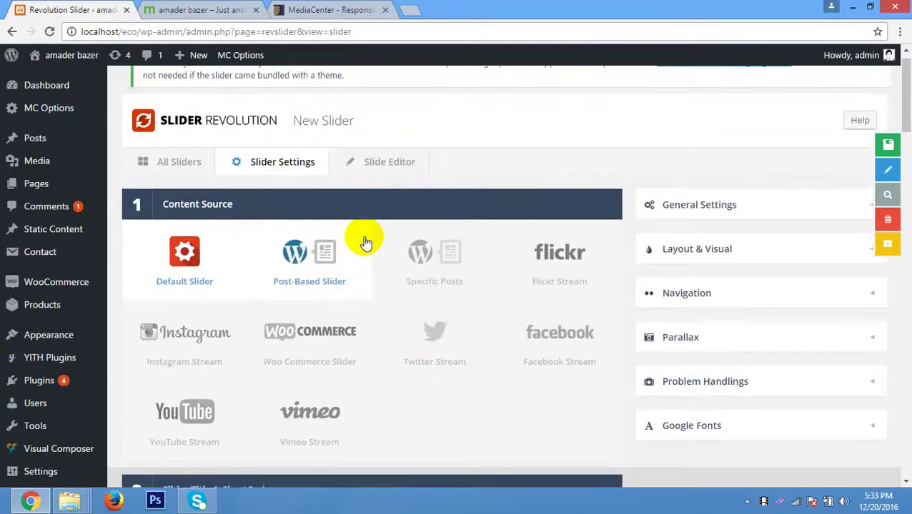
{"action": "scroll", "coordinate": [365, 243], "scroll_direction": "down", "scroll_amount": 3}
{"action": "scroll", "coordinate": [365, 243], "scroll_direction": "up", "scroll_amount": 3}
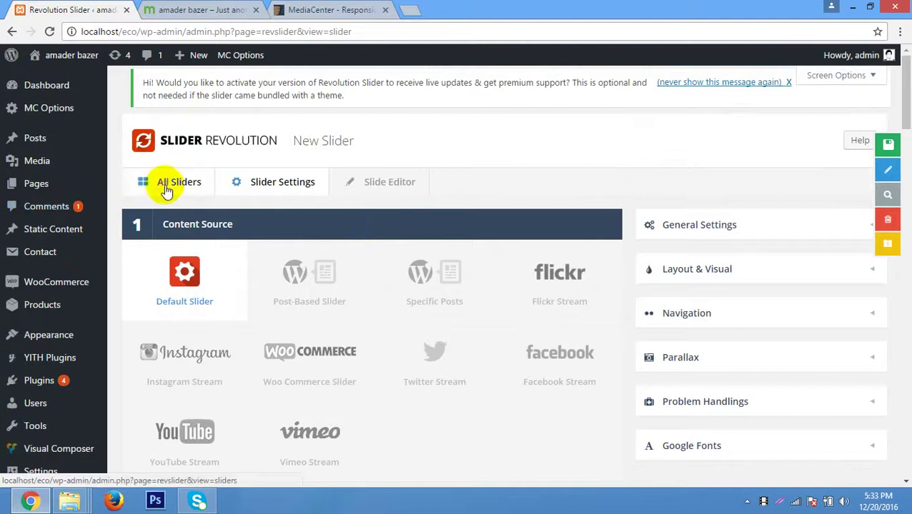
{"action": "left_click", "coordinate": [171, 182]}
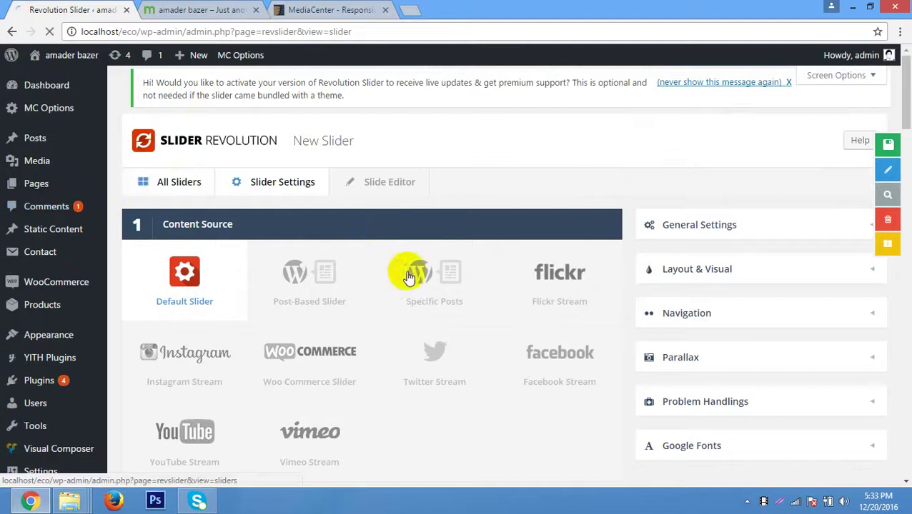
{"action": "left_click", "coordinate": [177, 181]}
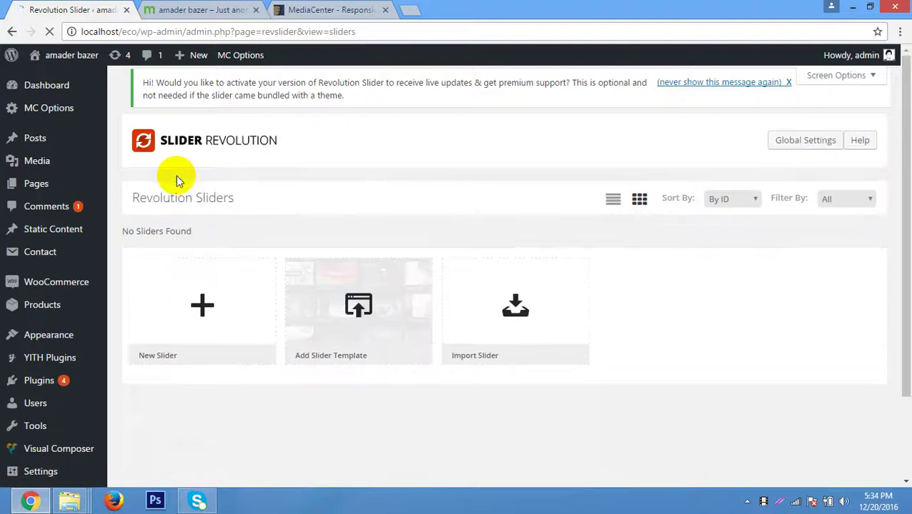
{"action": "scroll", "coordinate": [476, 346], "scroll_direction": "down", "scroll_amount": 2}
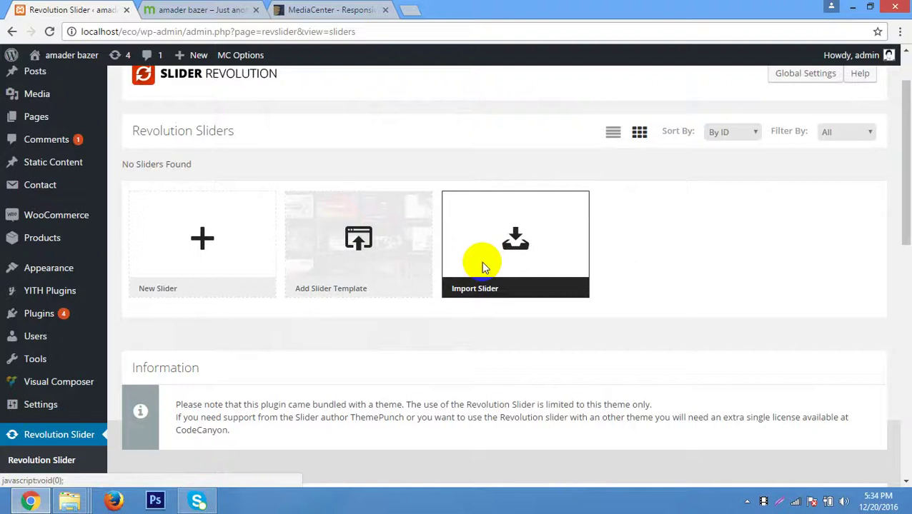
Start a slider import and browse the file picker to E: > wordpress batch 53.
{"action": "left_click", "coordinate": [481, 262]}
{"action": "left_click", "coordinate": [286, 217]}
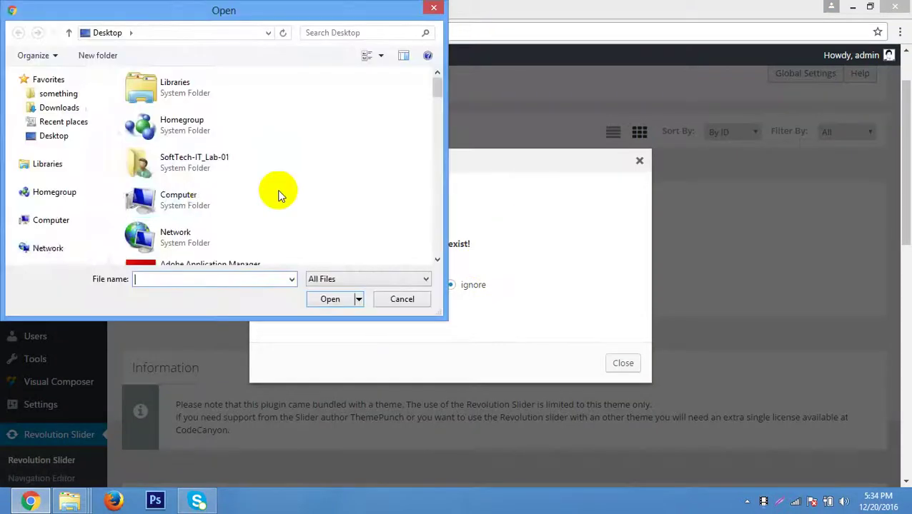
{"action": "double_click", "coordinate": [209, 197]}
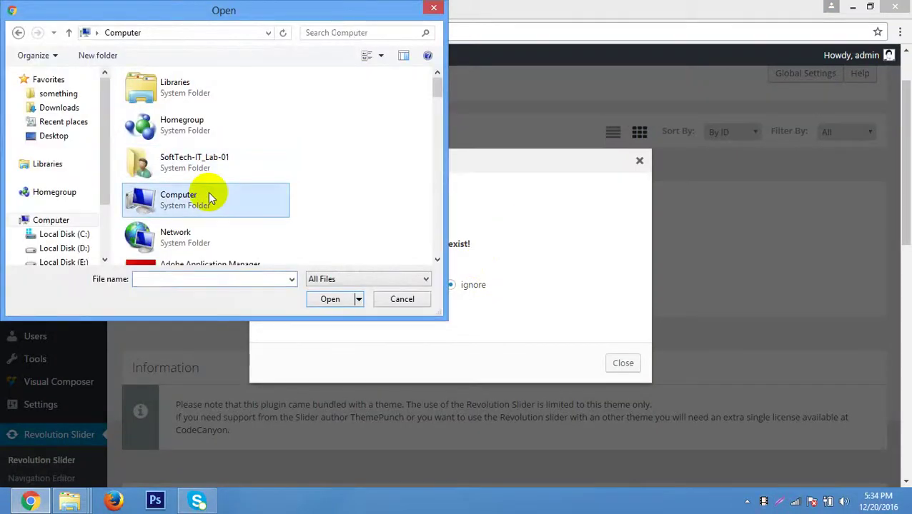
{"action": "double_click", "coordinate": [209, 193]}
{"action": "scroll", "coordinate": [278, 189], "scroll_direction": "down", "scroll_amount": 2}
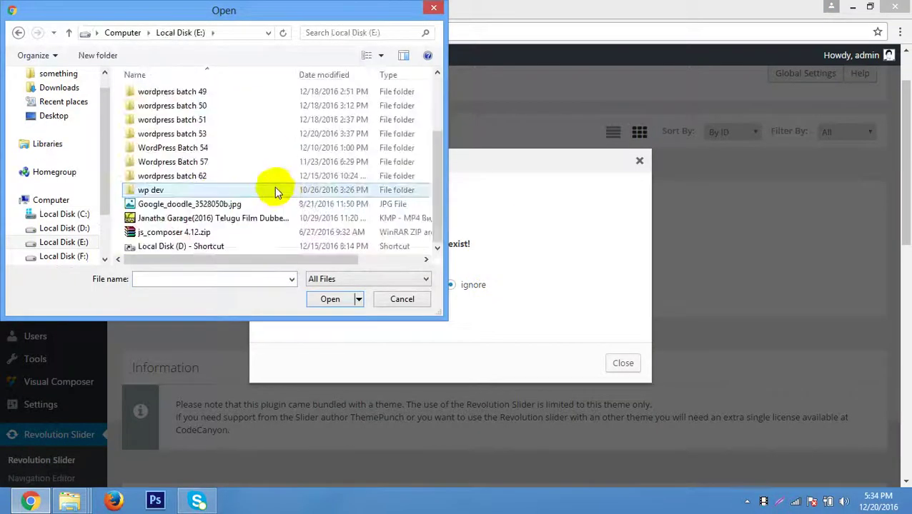
{"action": "scroll", "coordinate": [275, 189], "scroll_direction": "up", "scroll_amount": 2}
{"action": "double_click", "coordinate": [216, 223]}
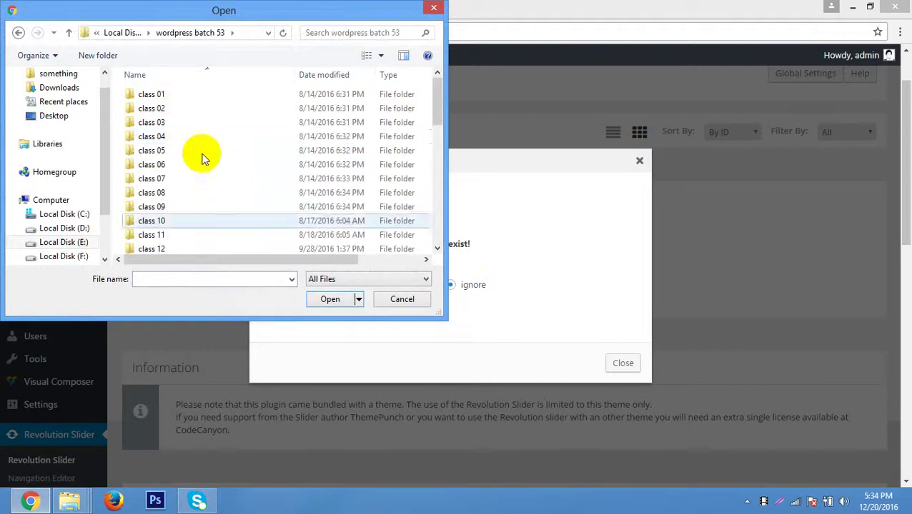
{"action": "scroll", "coordinate": [203, 157], "scroll_direction": "down", "scroll_amount": 3}
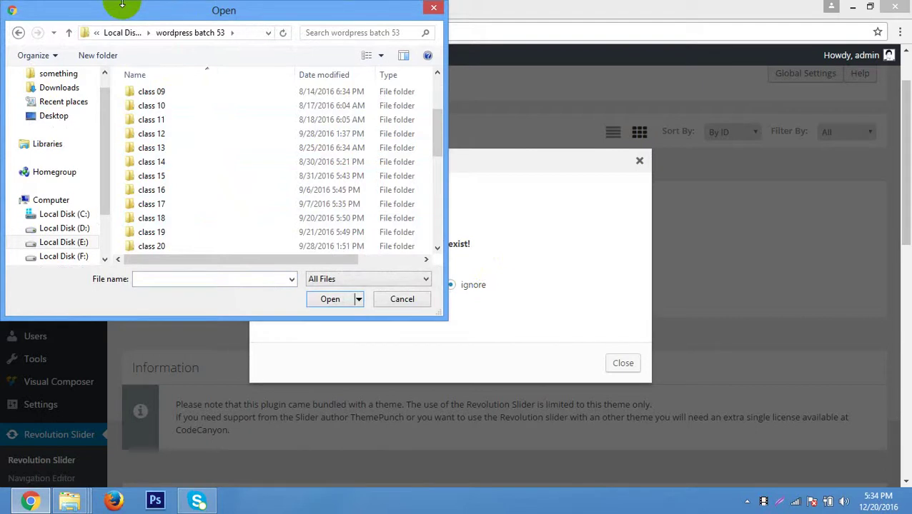
Search the class folders and open class 08 > kisu theme.
{"action": "left_click", "coordinate": [197, 119]}
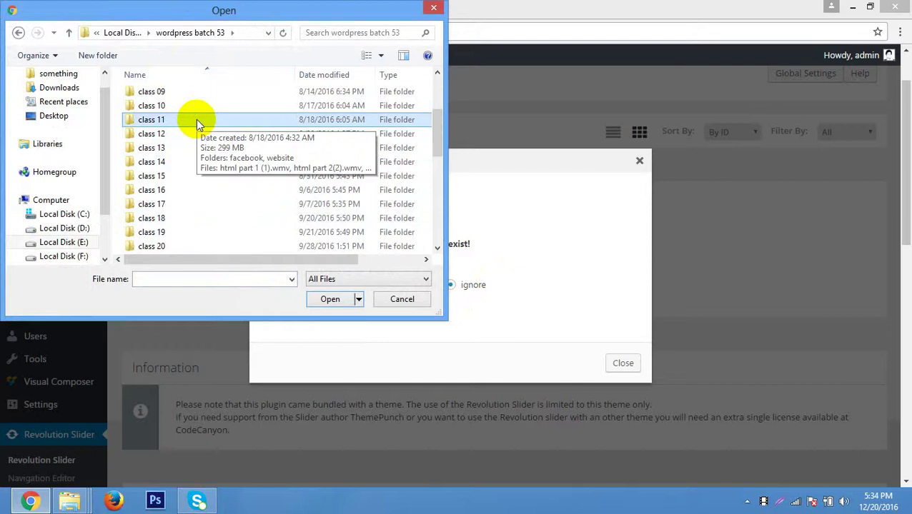
{"action": "scroll", "coordinate": [199, 163], "scroll_direction": "down", "scroll_amount": 7}
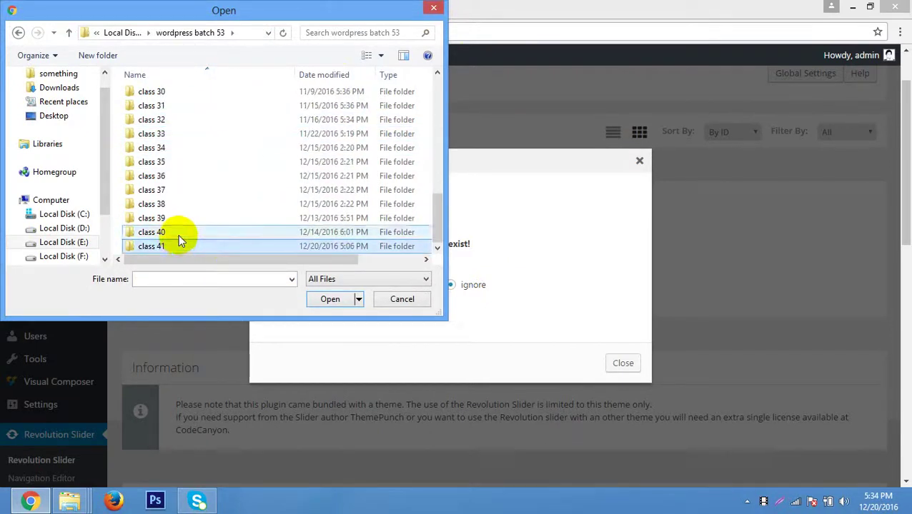
{"action": "scroll", "coordinate": [220, 163], "scroll_direction": "up", "scroll_amount": 10}
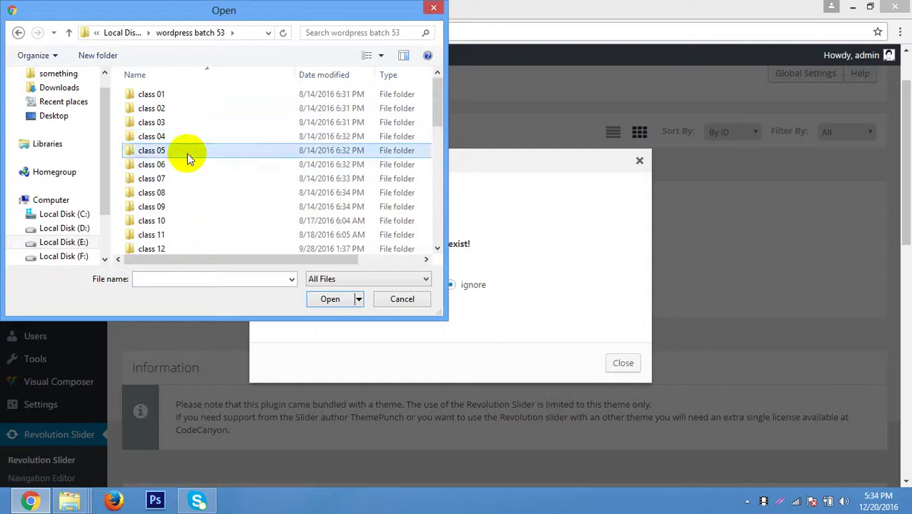
{"action": "double_click", "coordinate": [187, 153]}
{"action": "key", "text": "BackSpace"}
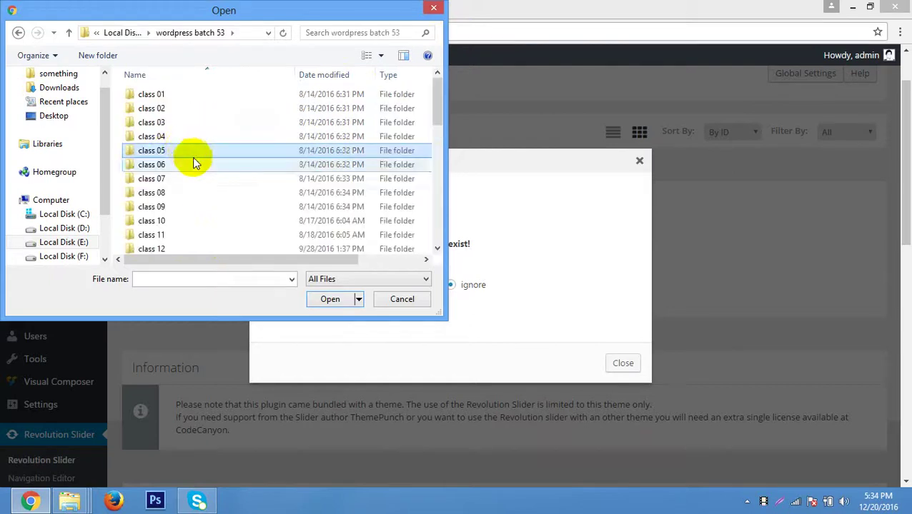
{"action": "double_click", "coordinate": [179, 137]}
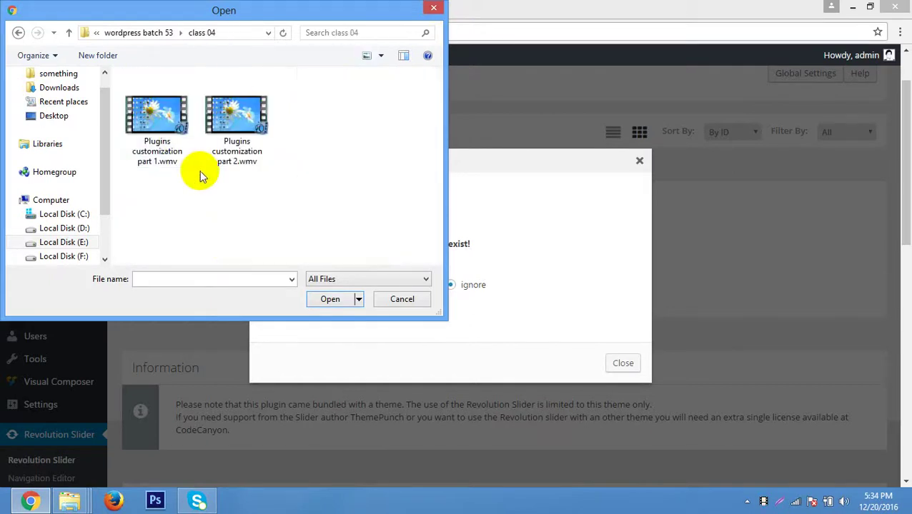
{"action": "key", "text": "BackSpace"}
{"action": "double_click", "coordinate": [169, 124]}
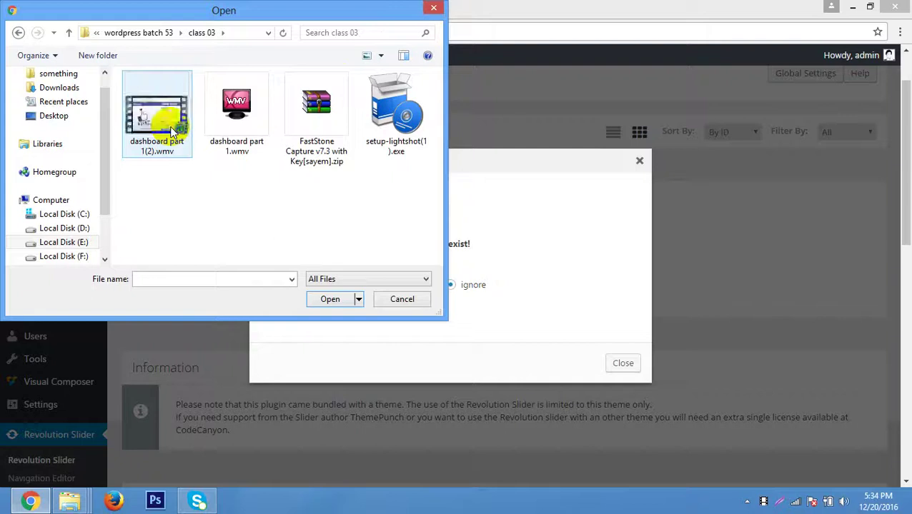
{"action": "key", "text": "BackSpace"}
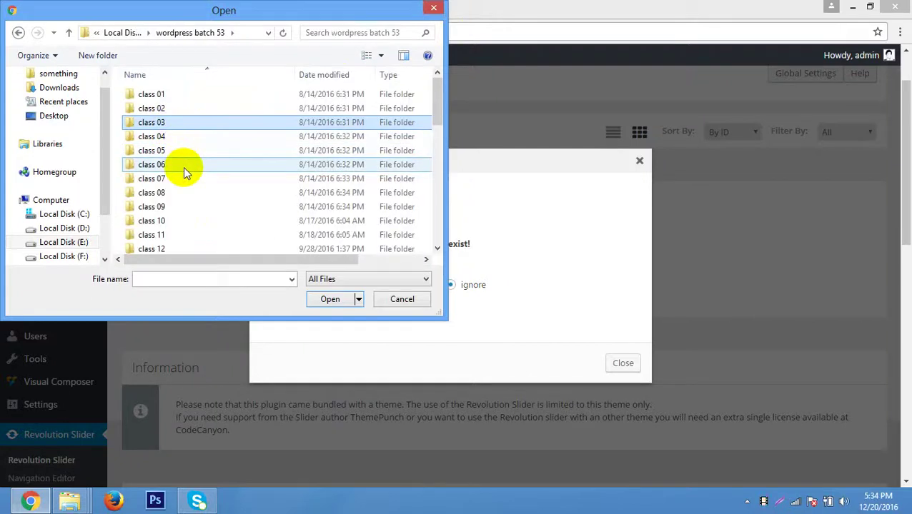
{"action": "double_click", "coordinate": [183, 190]}
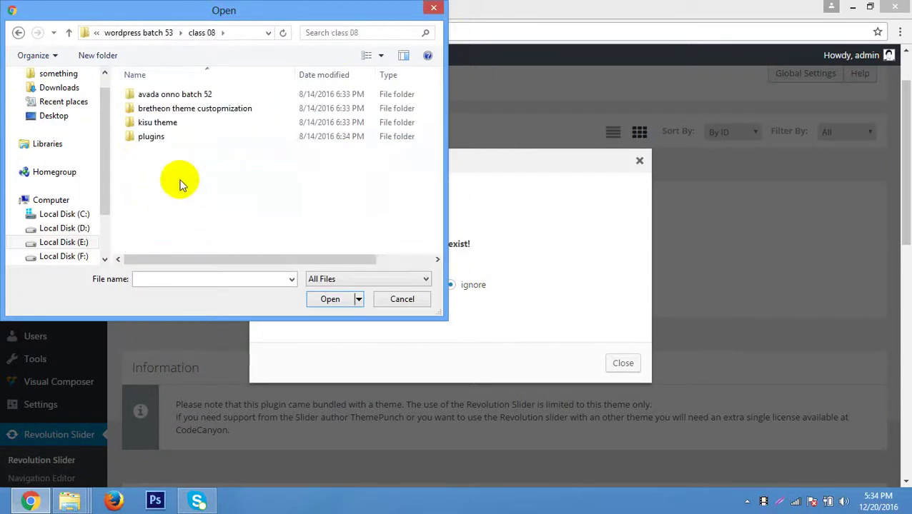
{"action": "double_click", "coordinate": [171, 137]}
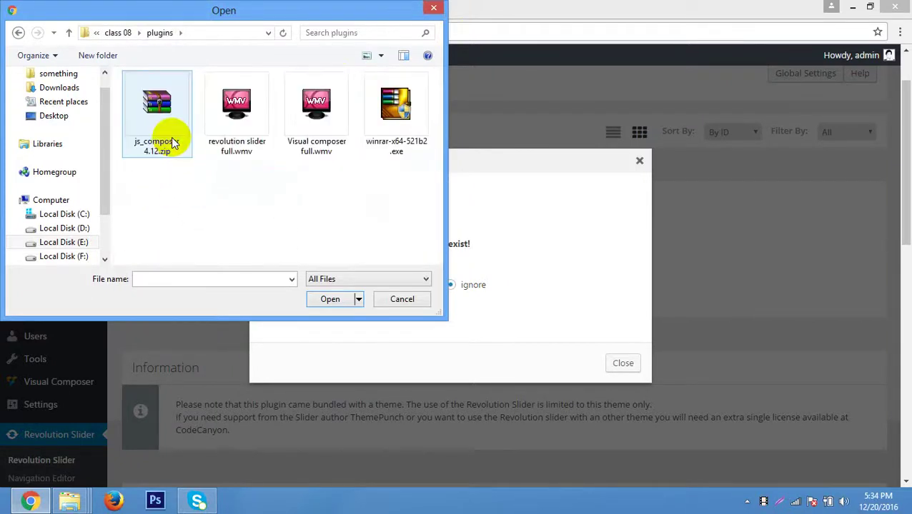
{"action": "key", "text": "BackSpace"}
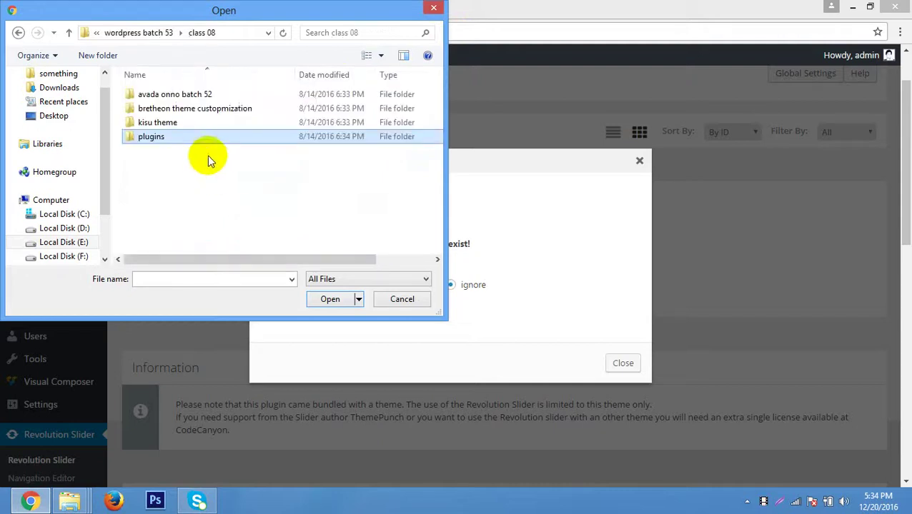
{"action": "double_click", "coordinate": [184, 123]}
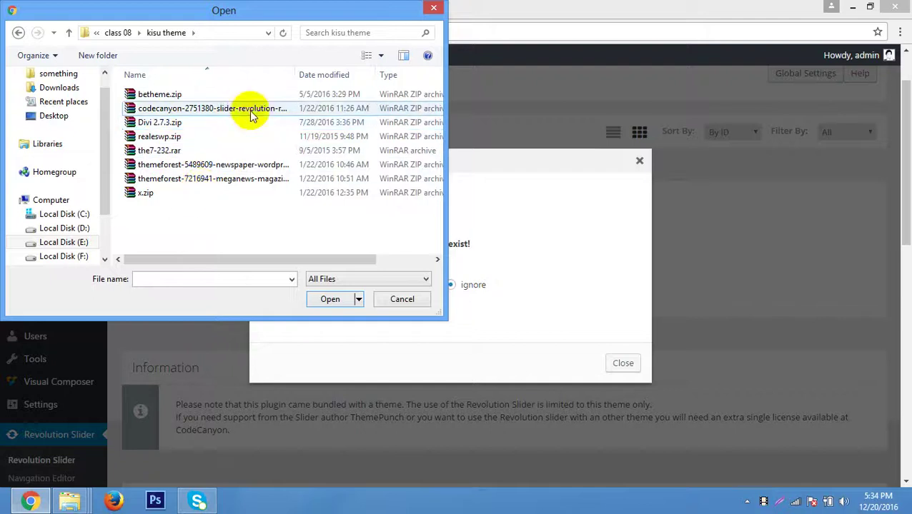
Extract the Slider Revolution codecanyon archive in place, creating a revslider folder.
{"action": "left_click", "coordinate": [249, 111]}
{"action": "right_click", "coordinate": [249, 110]}
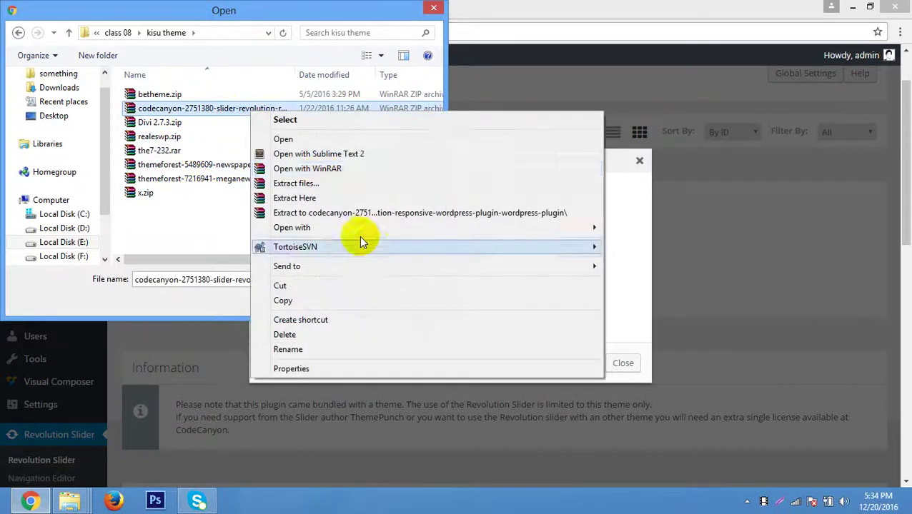
{"action": "left_click", "coordinate": [329, 199]}
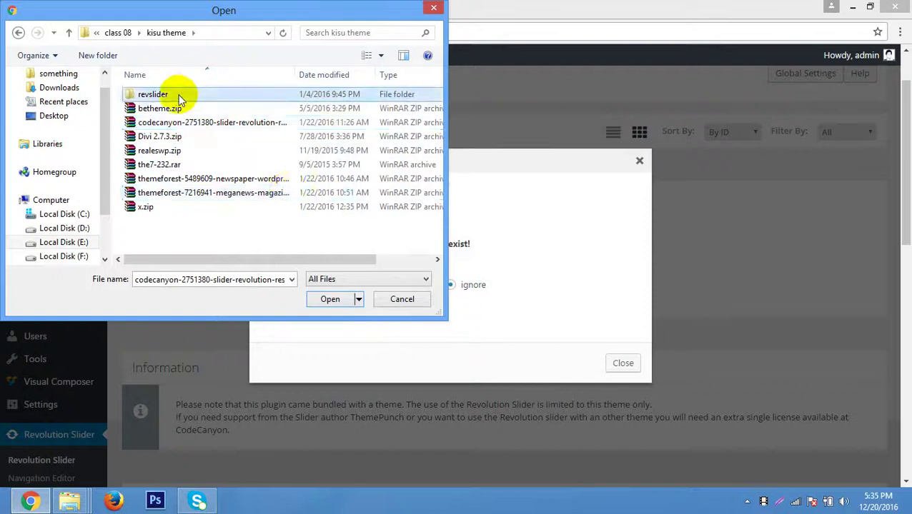
{"action": "double_click", "coordinate": [178, 96]}
{"action": "key", "text": "BackSpace"}
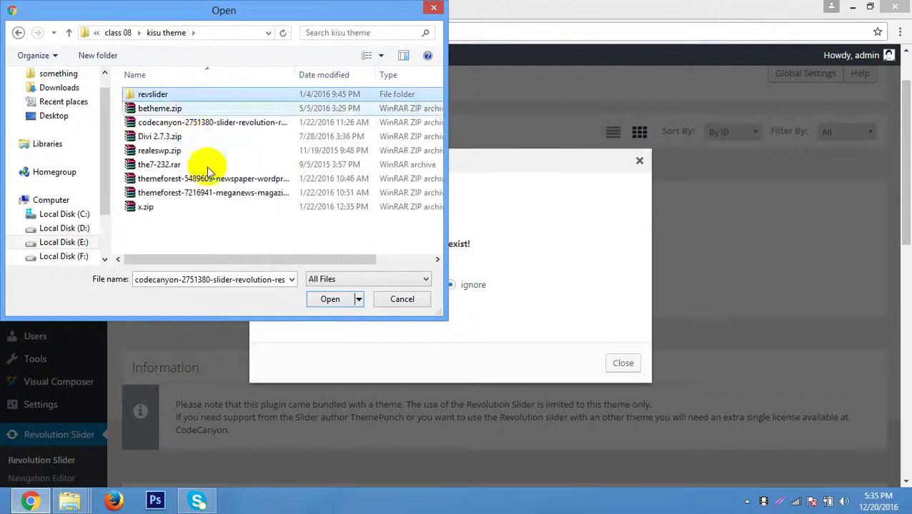
{"action": "key", "text": "BackSpace"}
{"action": "key", "text": "BackSpace"}
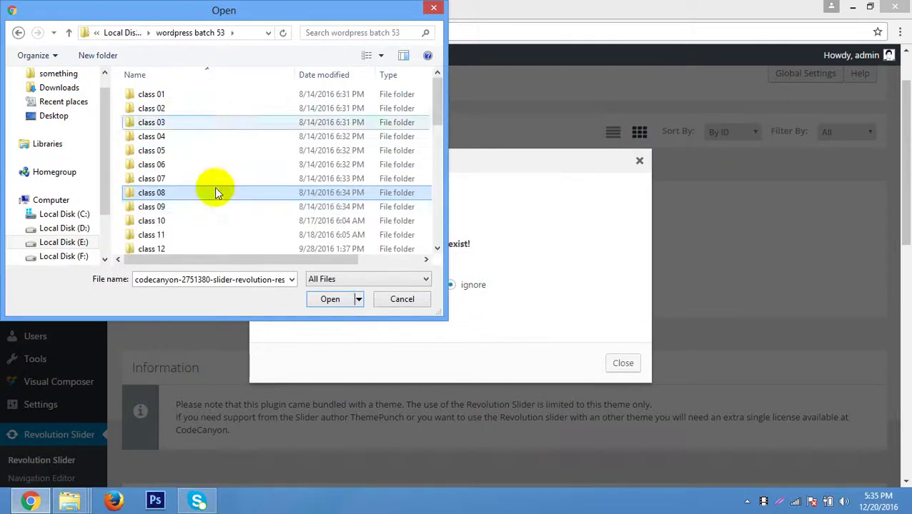
Close the file picker and import window, then reload the Revolution Slider overview.
{"action": "left_click", "coordinate": [431, 9]}
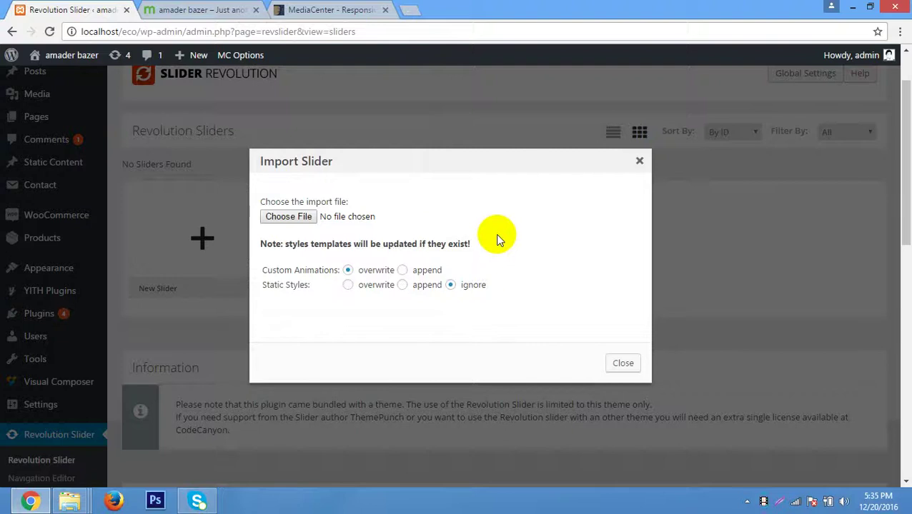
{"action": "left_click", "coordinate": [640, 160]}
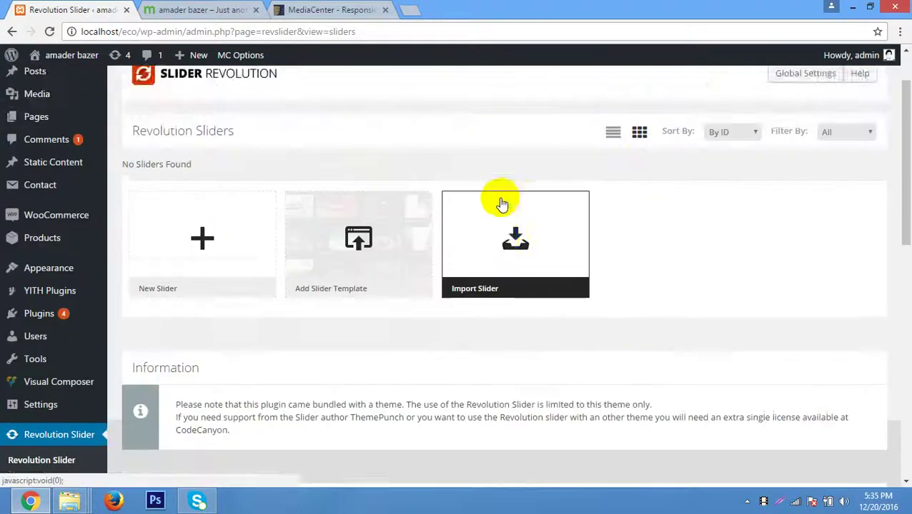
{"action": "scroll", "coordinate": [501, 205], "scroll_direction": "down", "scroll_amount": 10}
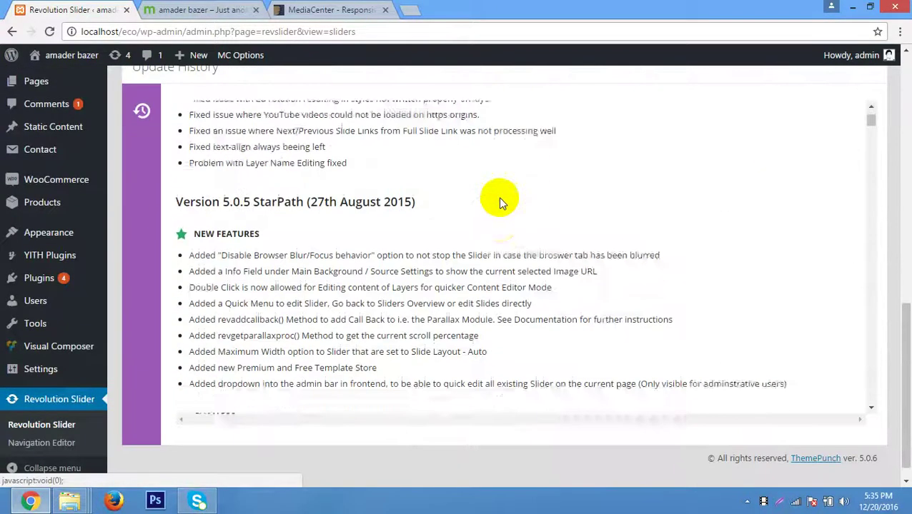
{"action": "scroll", "coordinate": [500, 203], "scroll_direction": "down", "scroll_amount": 15}
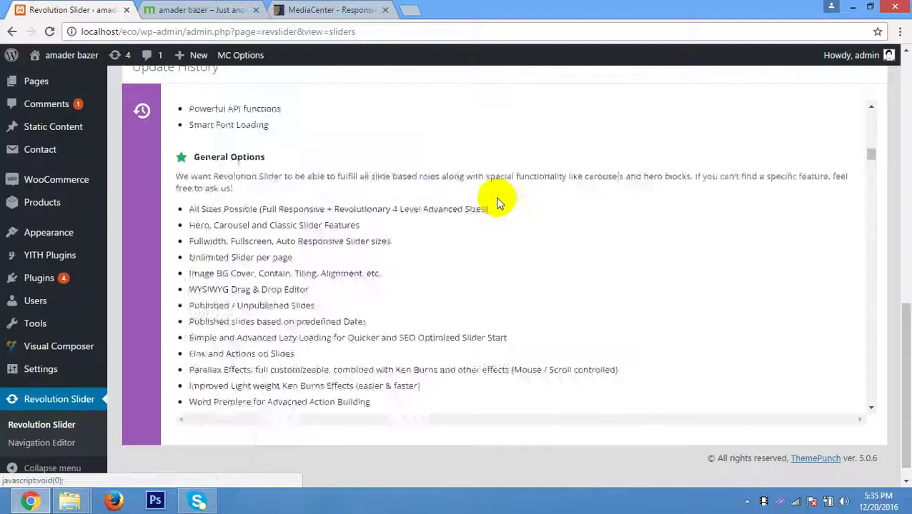
{"action": "scroll", "coordinate": [493, 197], "scroll_direction": "down", "scroll_amount": 15}
{"action": "scroll", "coordinate": [529, 178], "scroll_direction": "up", "scroll_amount": 6}
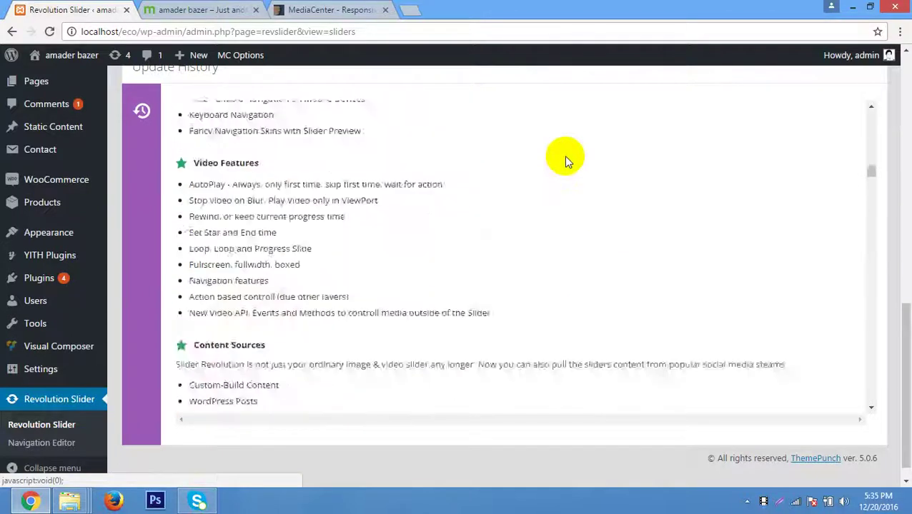
{"action": "scroll", "coordinate": [564, 155], "scroll_direction": "up", "scroll_amount": 20}
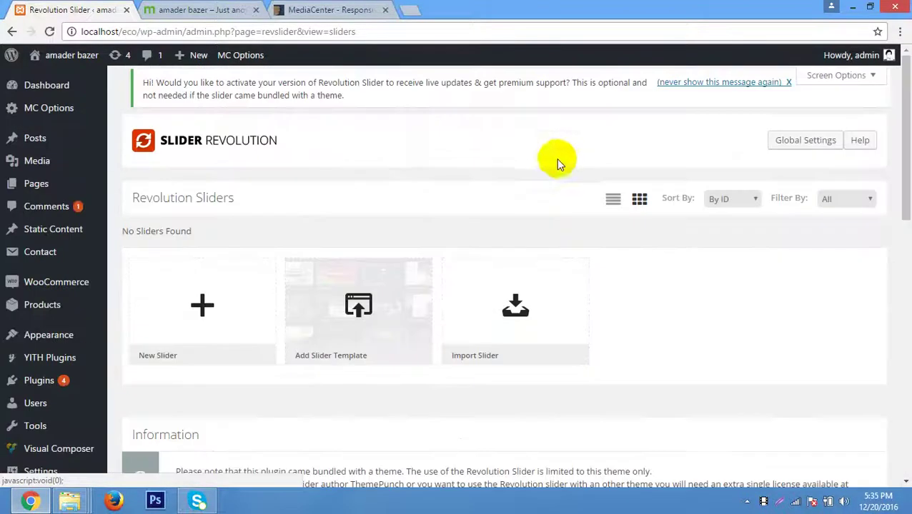
{"action": "scroll", "coordinate": [126, 236], "scroll_direction": "down", "scroll_amount": 6}
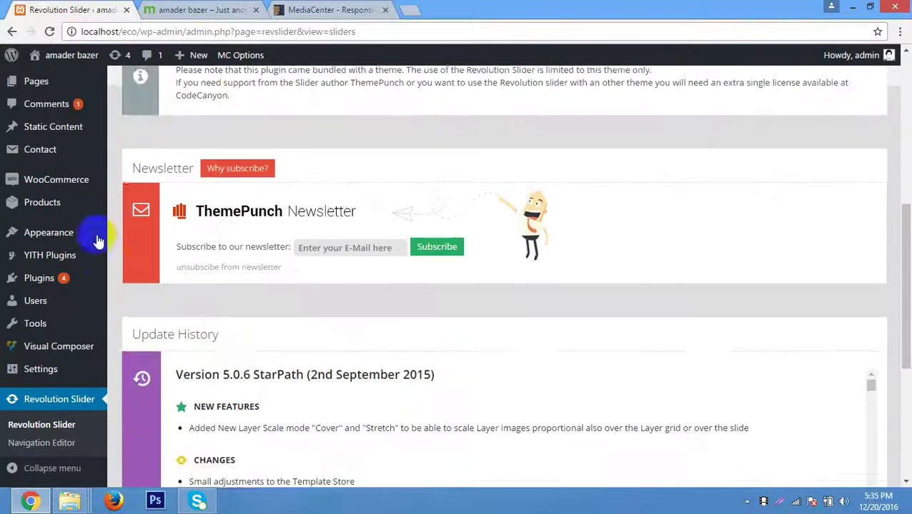
{"action": "scroll", "coordinate": [86, 321], "scroll_direction": "down", "scroll_amount": 3}
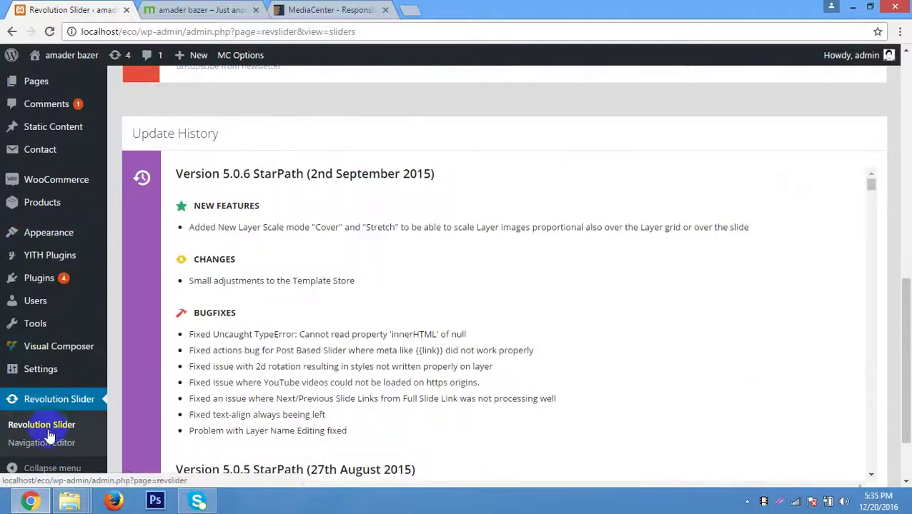
{"action": "left_click", "coordinate": [47, 432]}
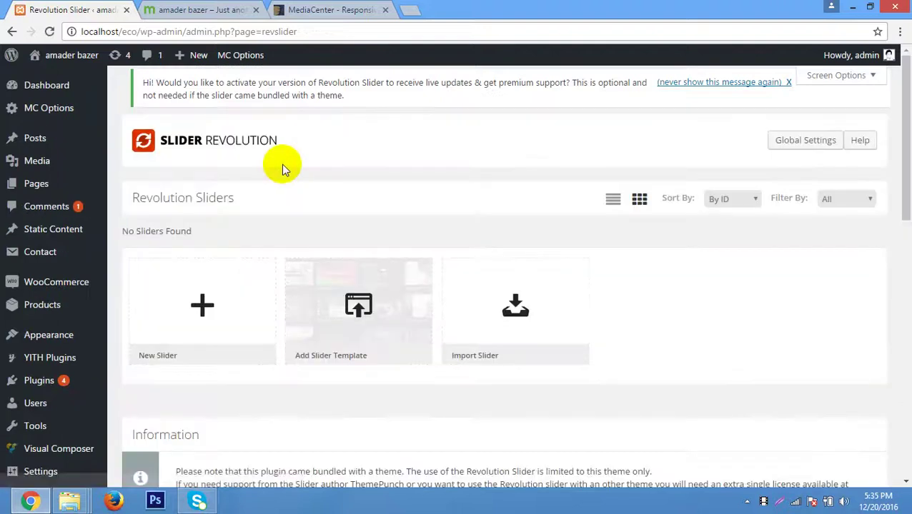
{"action": "scroll", "coordinate": [350, 211], "scroll_direction": "down", "scroll_amount": 2}
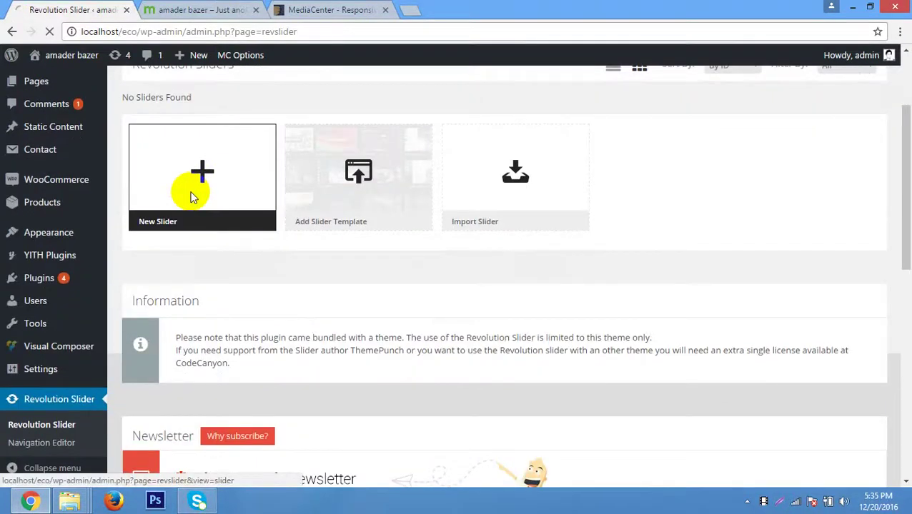
Create a new slider titled 'amader' and copy that title into the Alias field.
{"action": "left_click", "coordinate": [200, 154]}
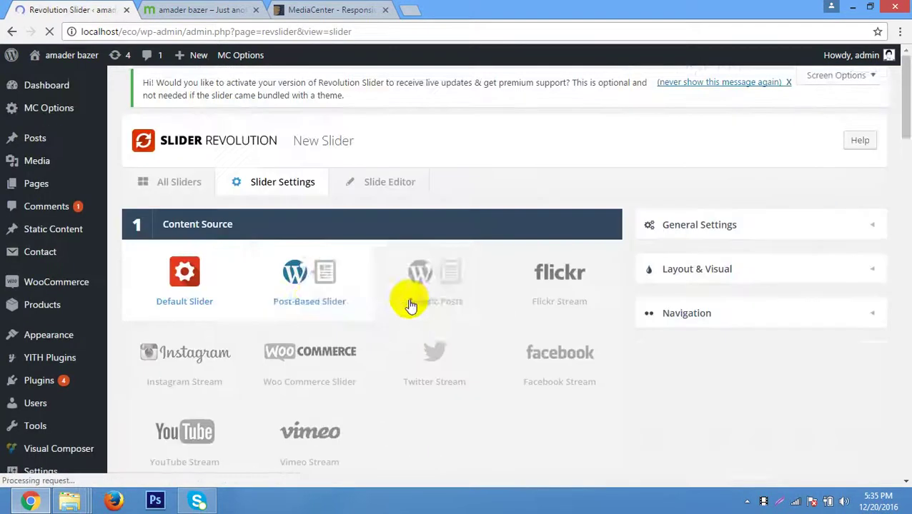
{"action": "scroll", "coordinate": [404, 300], "scroll_direction": "down", "scroll_amount": 4}
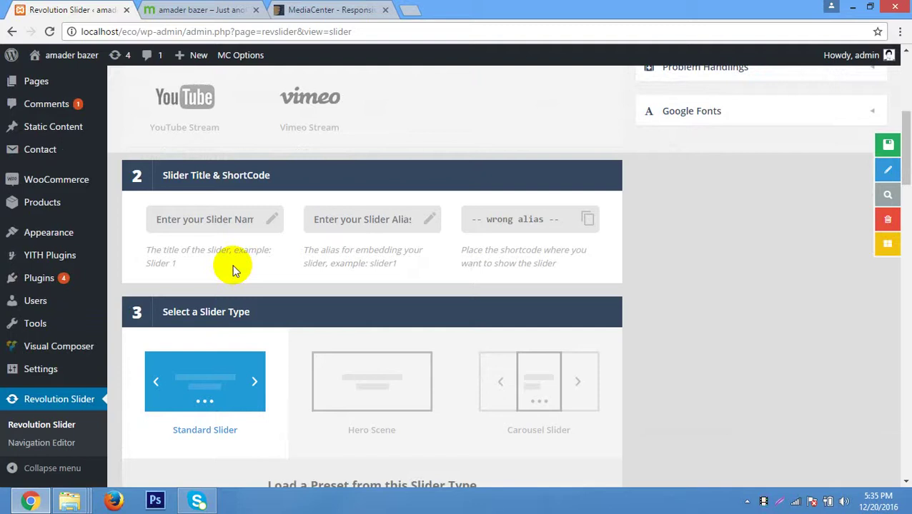
{"action": "left_click", "coordinate": [181, 219]}
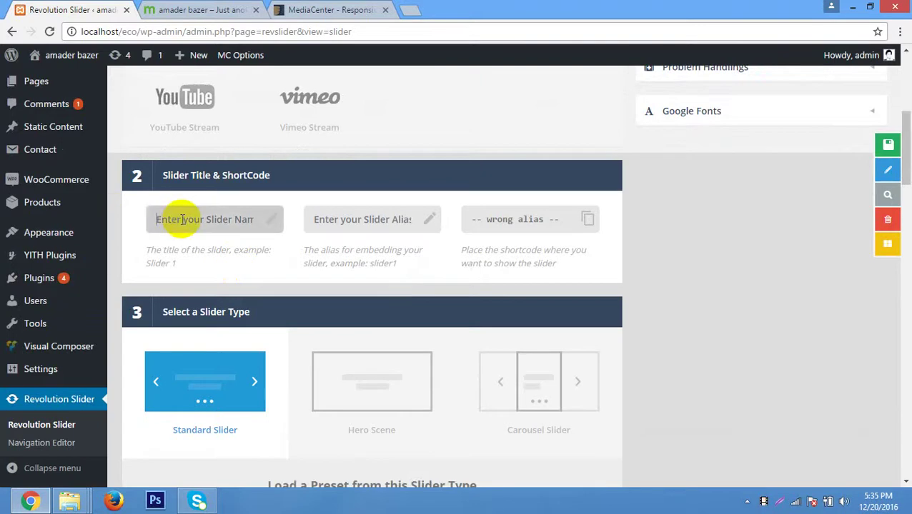
{"action": "type", "text": "a"}
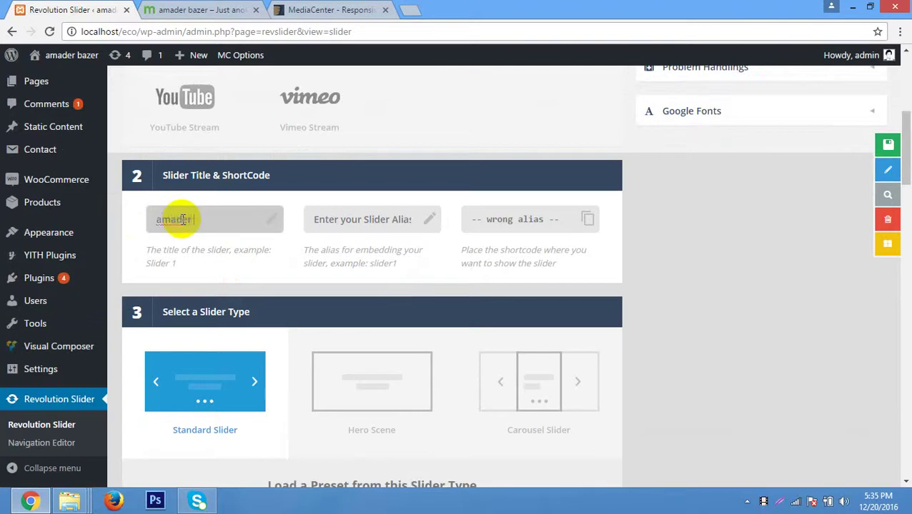
{"action": "type", "text": "mader"}
{"action": "key", "text": "ctrl+a"}
{"action": "key", "text": "ctrl+c"}
{"action": "left_click", "coordinate": [350, 219]}
{"action": "key", "text": "ctrl+v"}
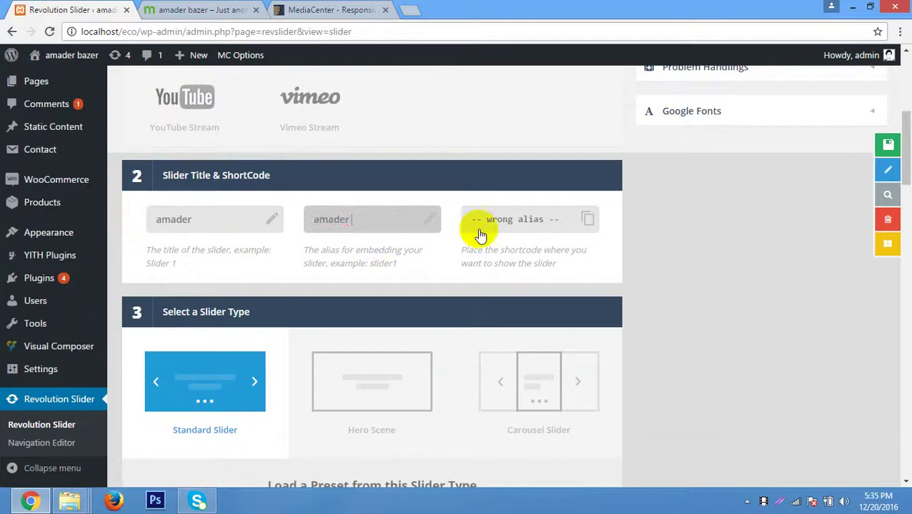
{"action": "scroll", "coordinate": [481, 236], "scroll_direction": "down", "scroll_amount": 2}
{"action": "left_click", "coordinate": [209, 252]}
Switch the slider type to Carousel Slider and apply the Cover-Flow-Infinite preset.
{"action": "left_click", "coordinate": [338, 252]}
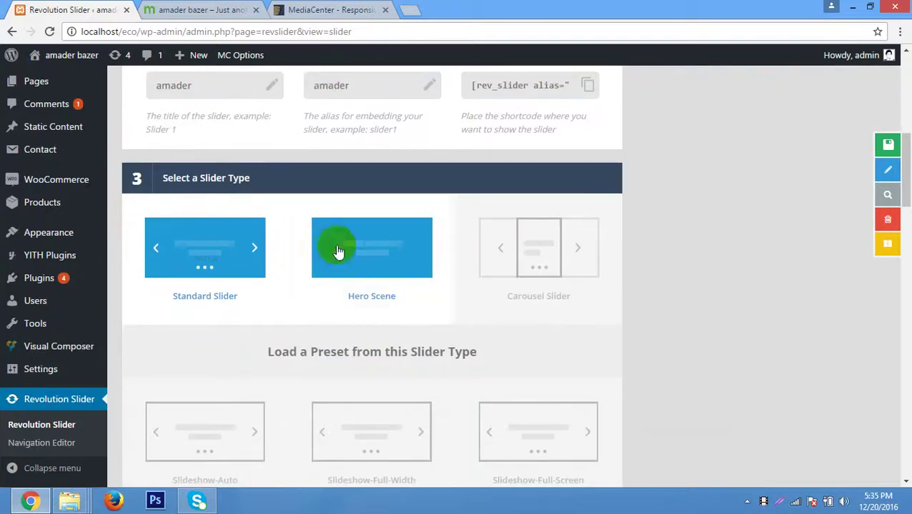
{"action": "left_click", "coordinate": [493, 249]}
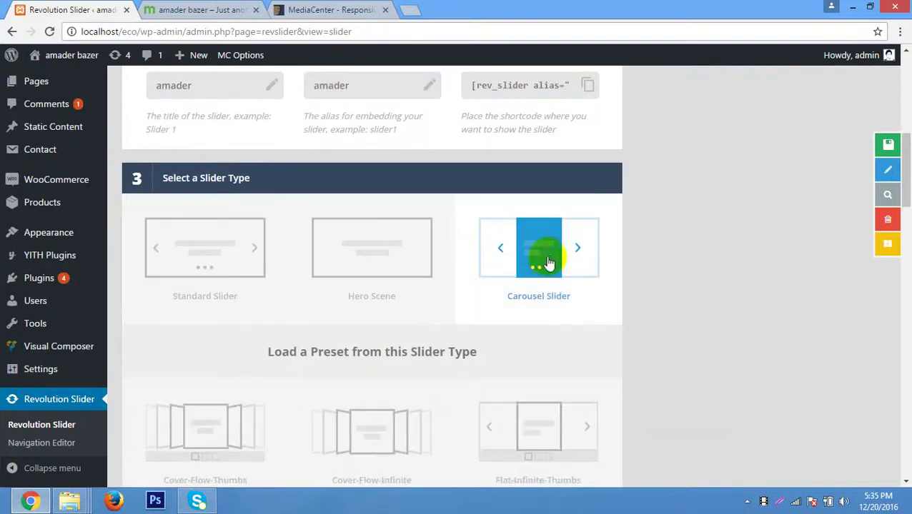
{"action": "scroll", "coordinate": [545, 262], "scroll_direction": "down", "scroll_amount": 2}
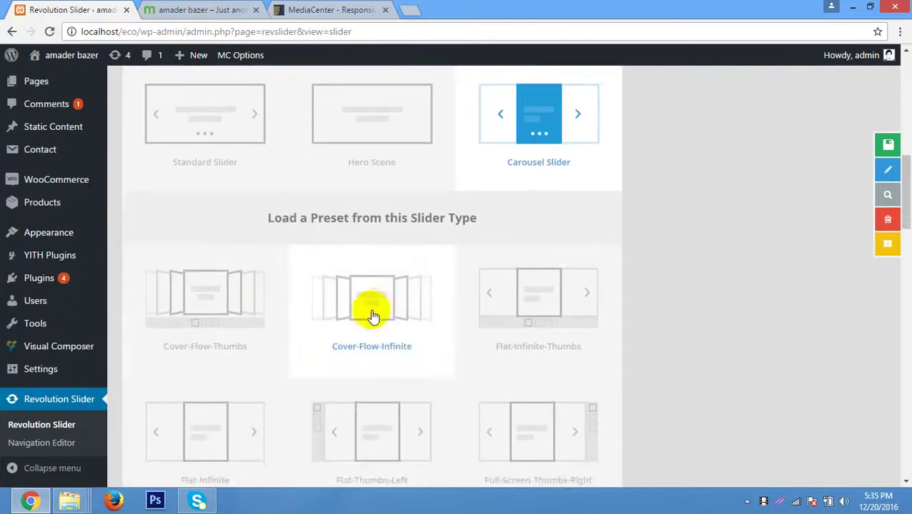
{"action": "scroll", "coordinate": [683, 186], "scroll_direction": "down", "scroll_amount": 1}
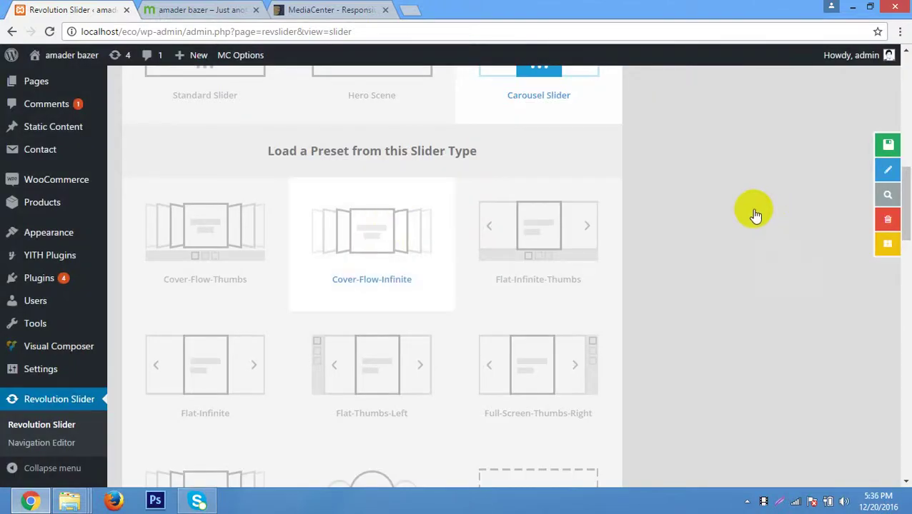
{"action": "scroll", "coordinate": [743, 208], "scroll_direction": "down", "scroll_amount": 4}
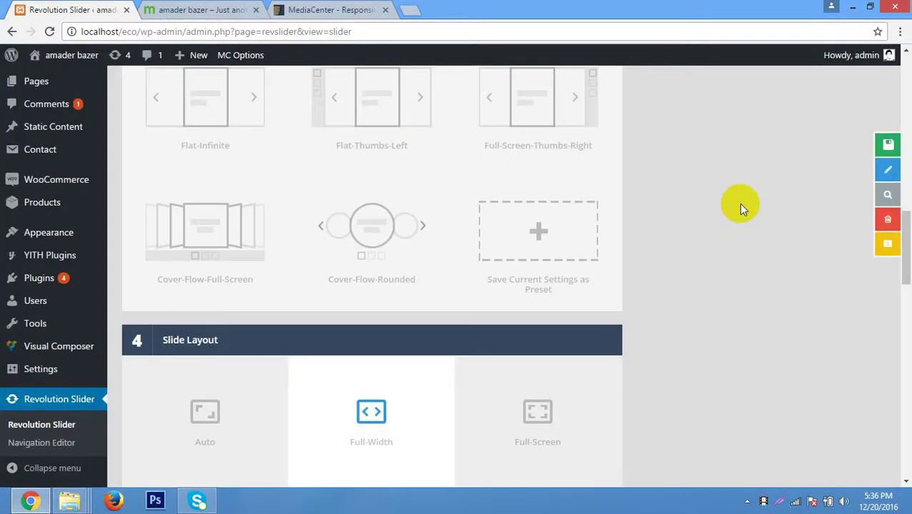
{"action": "scroll", "coordinate": [740, 208], "scroll_direction": "up", "scroll_amount": 4}
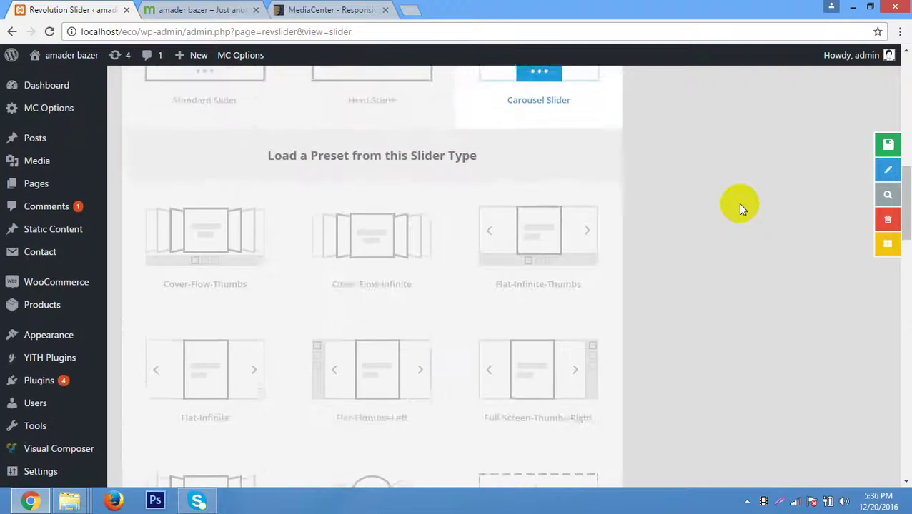
{"action": "scroll", "coordinate": [740, 208], "scroll_direction": "up", "scroll_amount": 1}
{"action": "scroll", "coordinate": [740, 212], "scroll_direction": "down", "scroll_amount": 2}
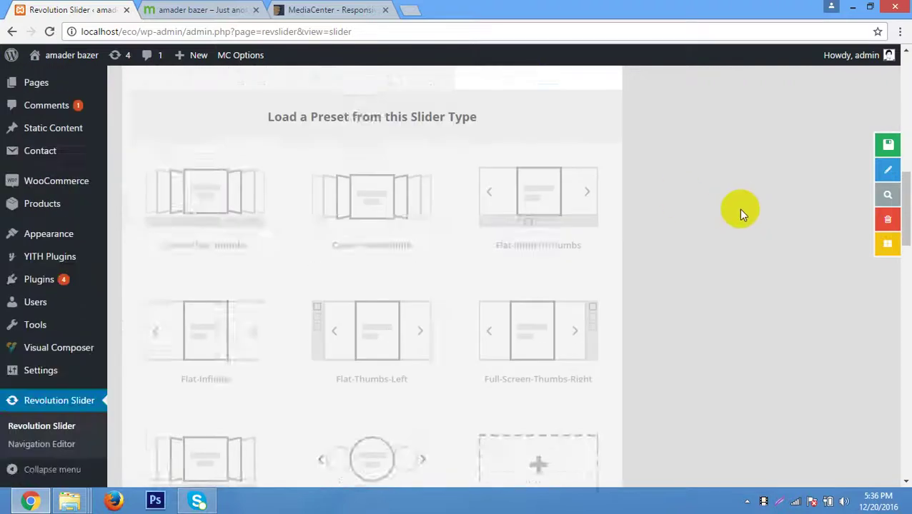
{"action": "scroll", "coordinate": [741, 212], "scroll_direction": "down", "scroll_amount": 1}
{"action": "scroll", "coordinate": [425, 238], "scroll_direction": "up", "scroll_amount": 1}
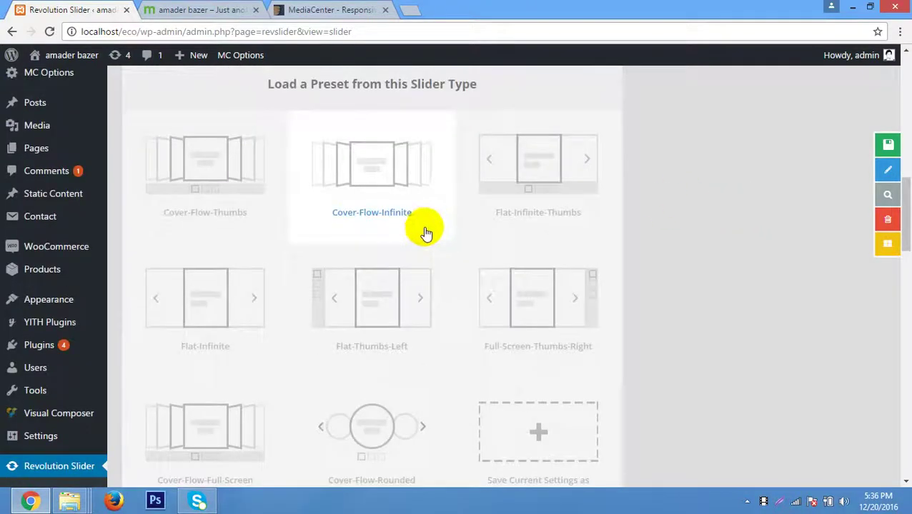
{"action": "scroll", "coordinate": [425, 233], "scroll_direction": "up", "scroll_amount": 1}
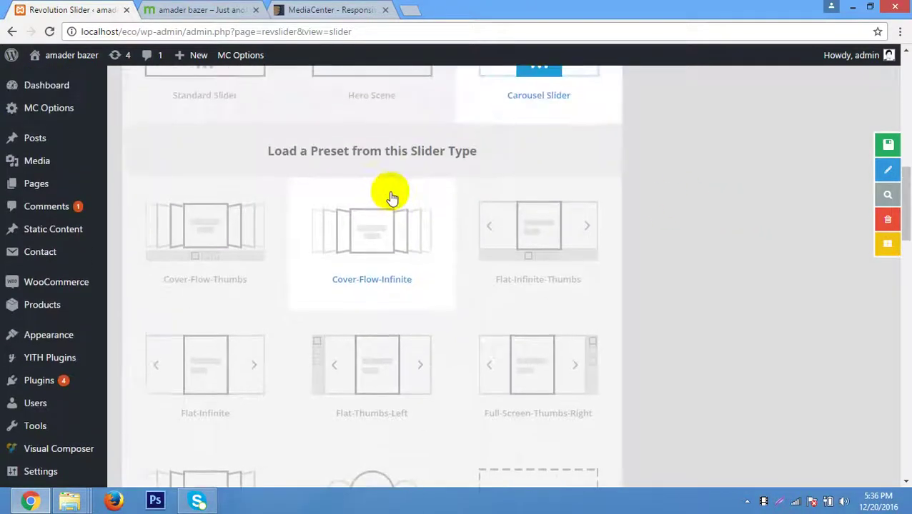
{"action": "left_click", "coordinate": [376, 251]}
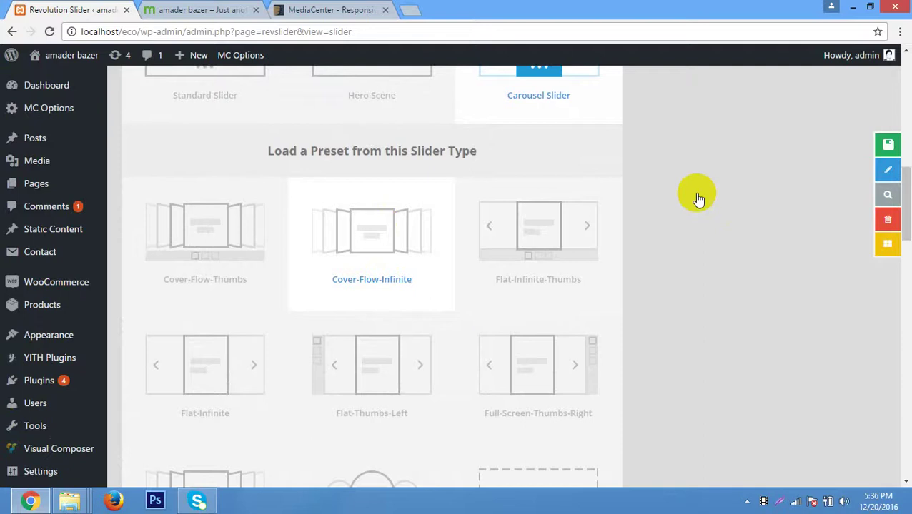
{"action": "scroll", "coordinate": [698, 194], "scroll_direction": "down", "scroll_amount": 2}
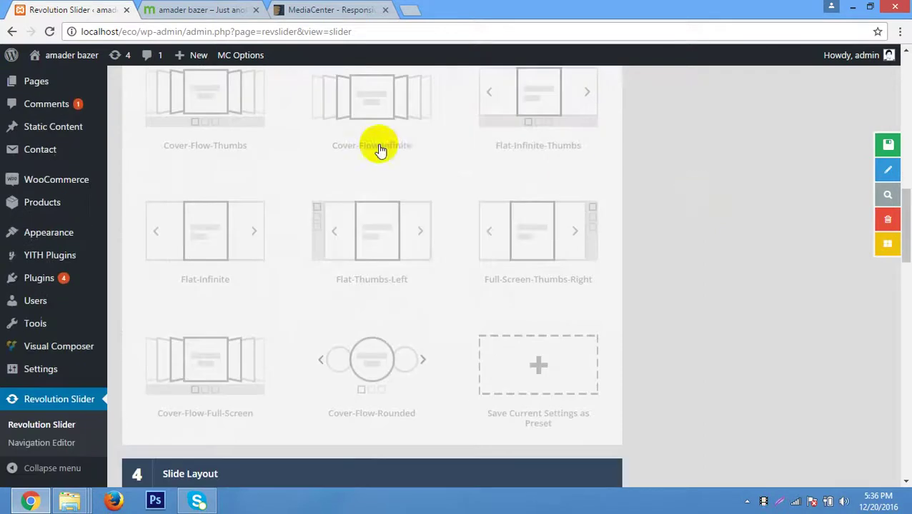
{"action": "scroll", "coordinate": [614, 180], "scroll_direction": "down", "scroll_amount": 2}
{"action": "scroll", "coordinate": [621, 184], "scroll_direction": "down", "scroll_amount": 3}
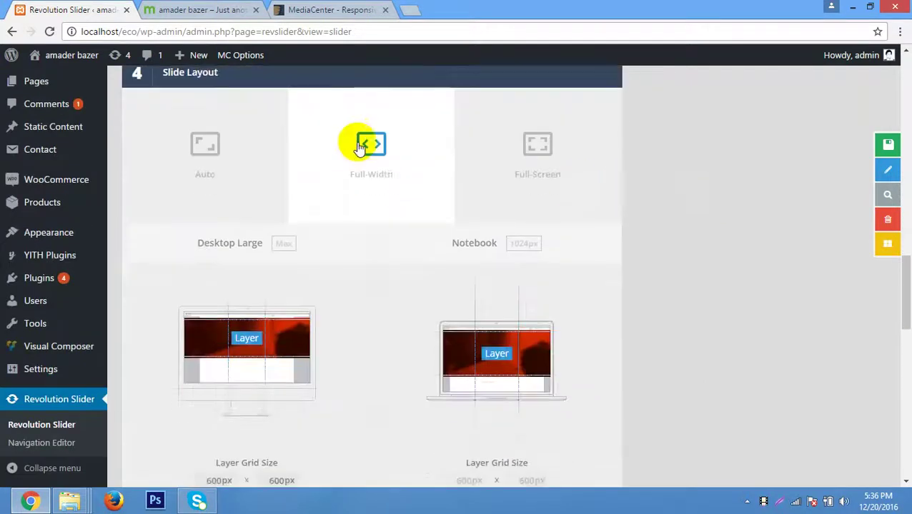
Choose the Full-Width slide layout and review options down to the 600px by 600px grid size.
{"action": "left_click", "coordinate": [251, 165]}
{"action": "left_click", "coordinate": [354, 178]}
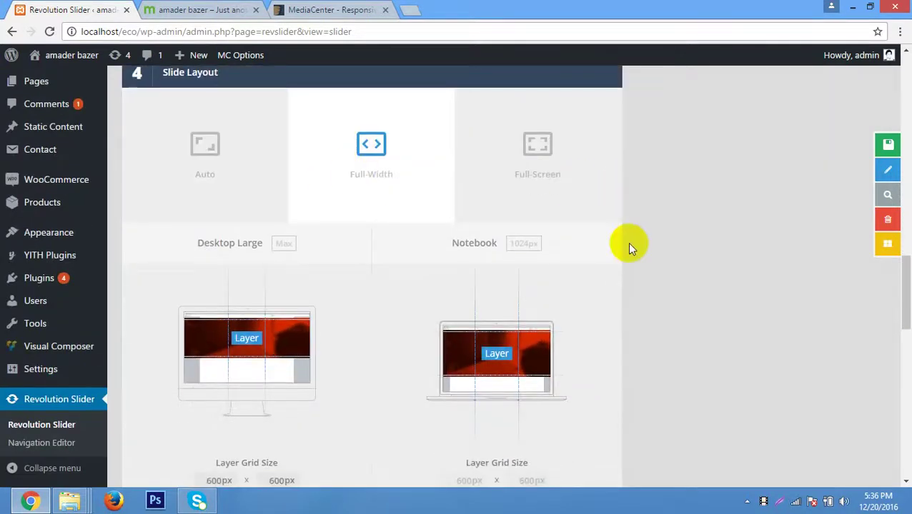
{"action": "scroll", "coordinate": [627, 242], "scroll_direction": "down", "scroll_amount": 5}
{"action": "scroll", "coordinate": [627, 243], "scroll_direction": "down", "scroll_amount": 6}
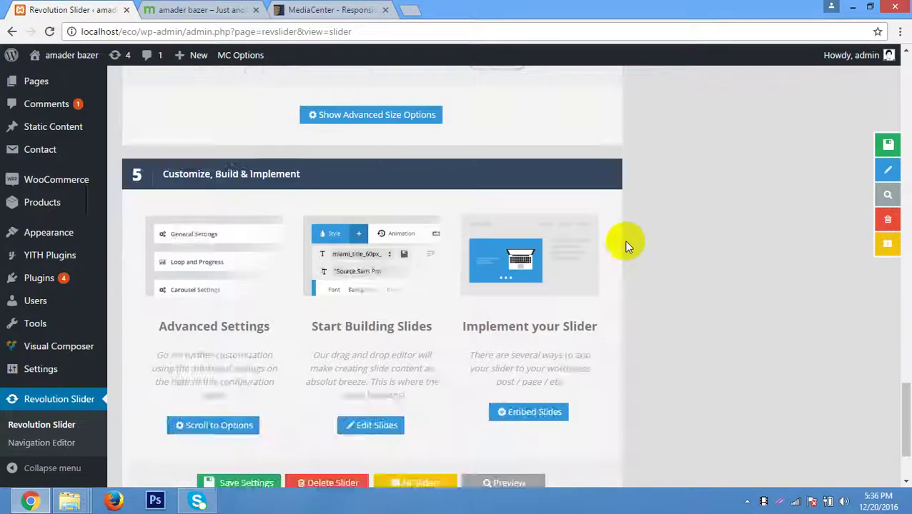
{"action": "scroll", "coordinate": [654, 234], "scroll_direction": "up", "scroll_amount": 6}
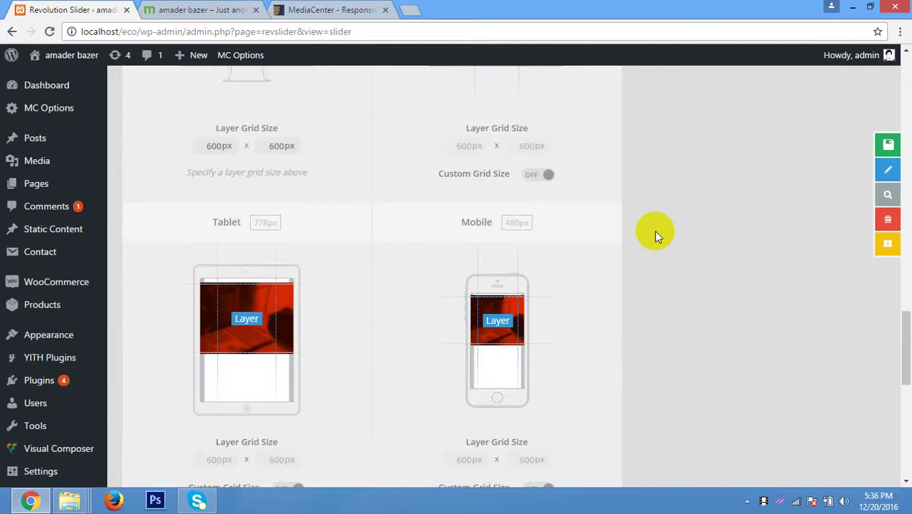
{"action": "scroll", "coordinate": [730, 245], "scroll_direction": "down", "scroll_amount": 2}
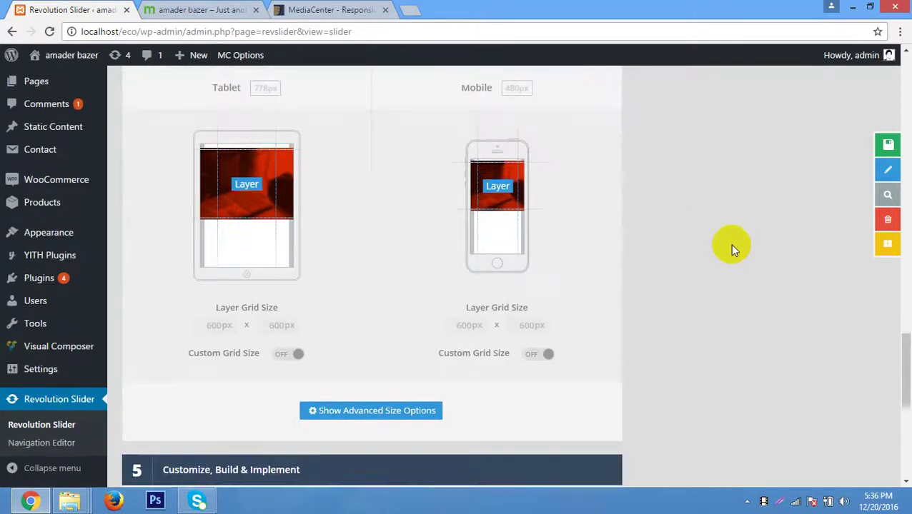
{"action": "scroll", "coordinate": [730, 244], "scroll_direction": "down", "scroll_amount": 3}
{"action": "scroll", "coordinate": [729, 244], "scroll_direction": "up", "scroll_amount": 4}
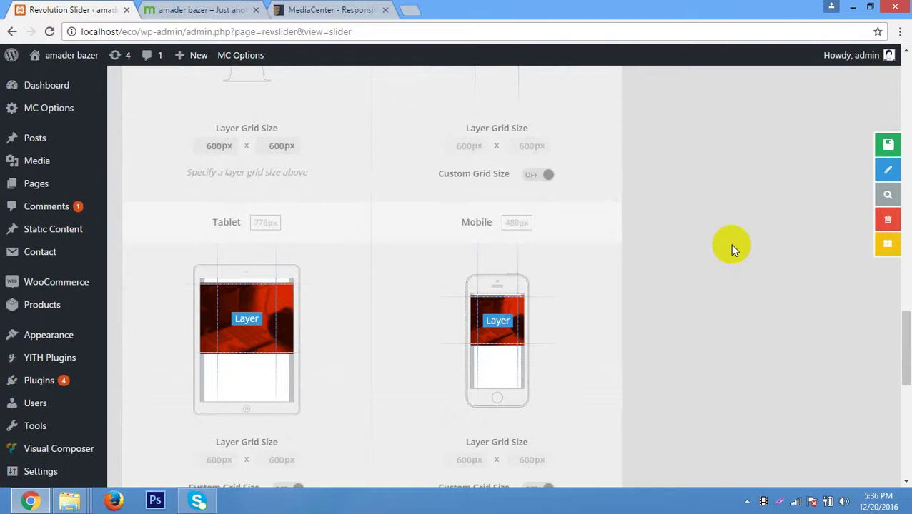
{"action": "scroll", "coordinate": [731, 243], "scroll_direction": "down", "scroll_amount": 5}
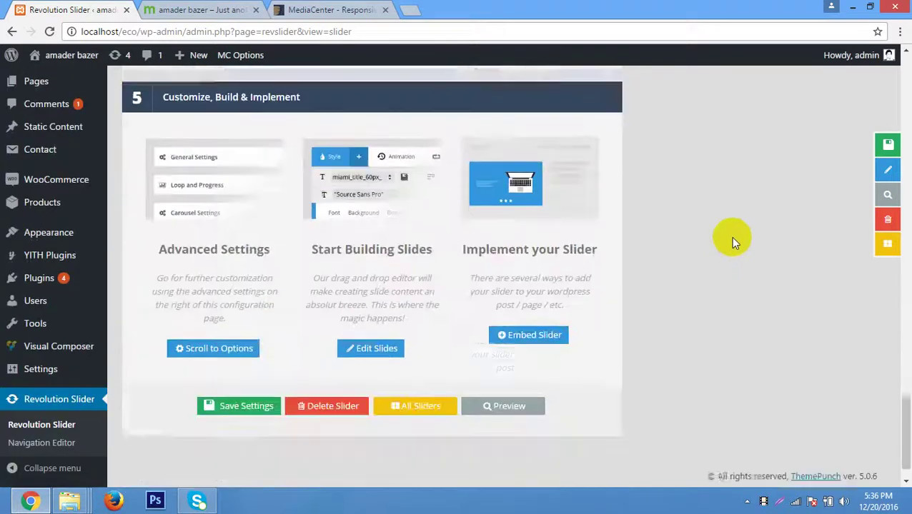
{"action": "scroll", "coordinate": [730, 232], "scroll_direction": "down", "scroll_amount": 1}
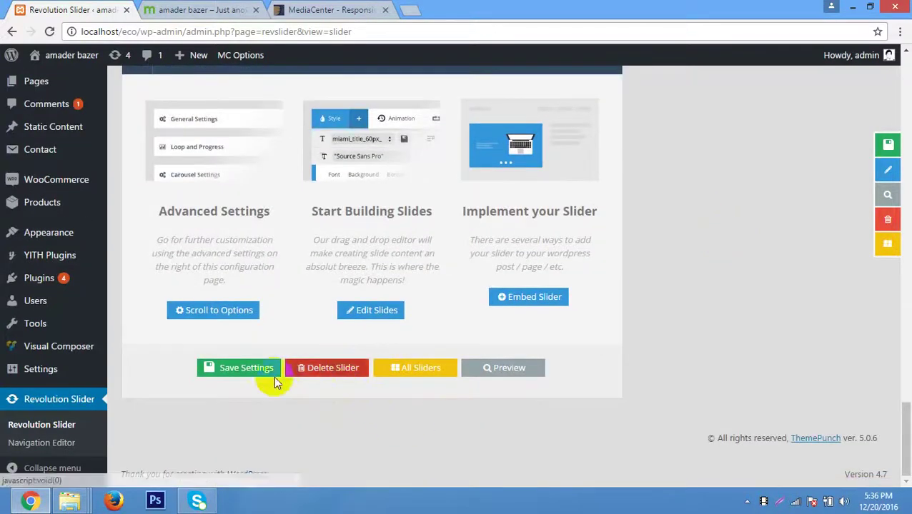
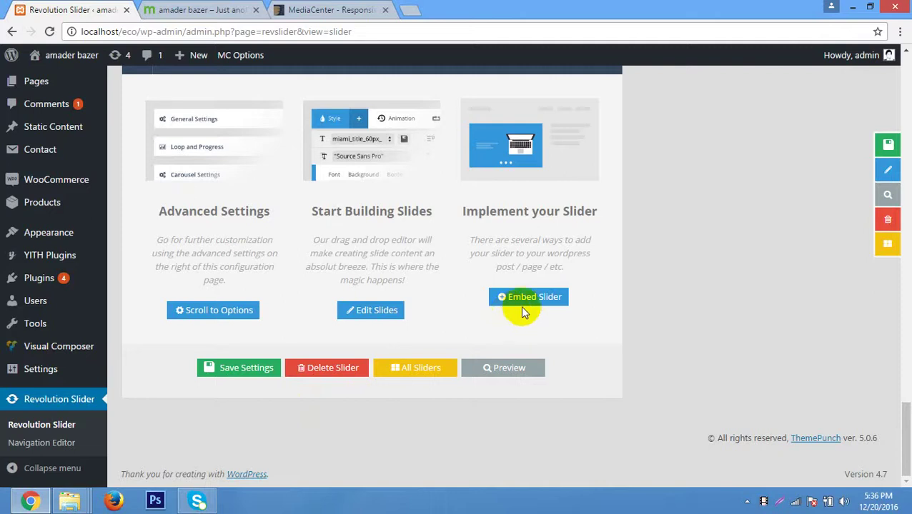
Save the amader slider's settings so it appears as #1 on the sliders overview.
{"action": "scroll", "coordinate": [697, 275], "scroll_direction": "up", "scroll_amount": 6}
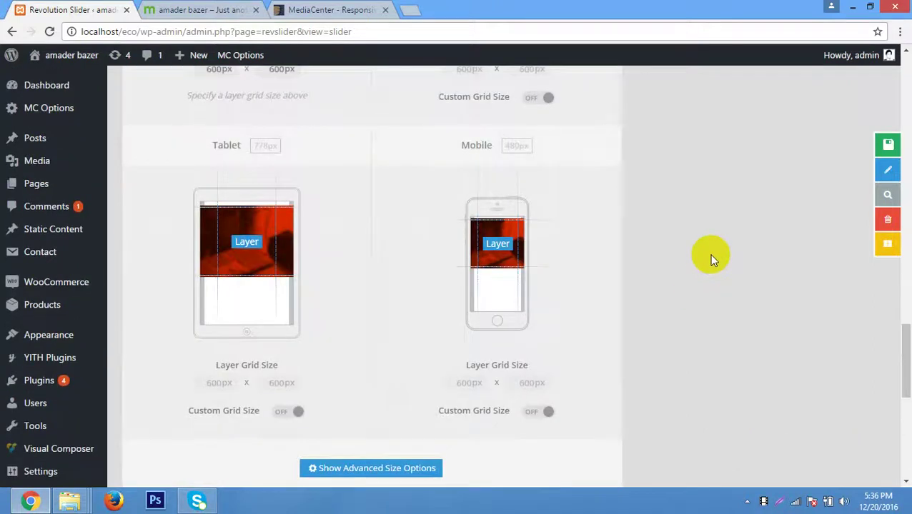
{"action": "scroll", "coordinate": [711, 261], "scroll_direction": "down", "scroll_amount": 6}
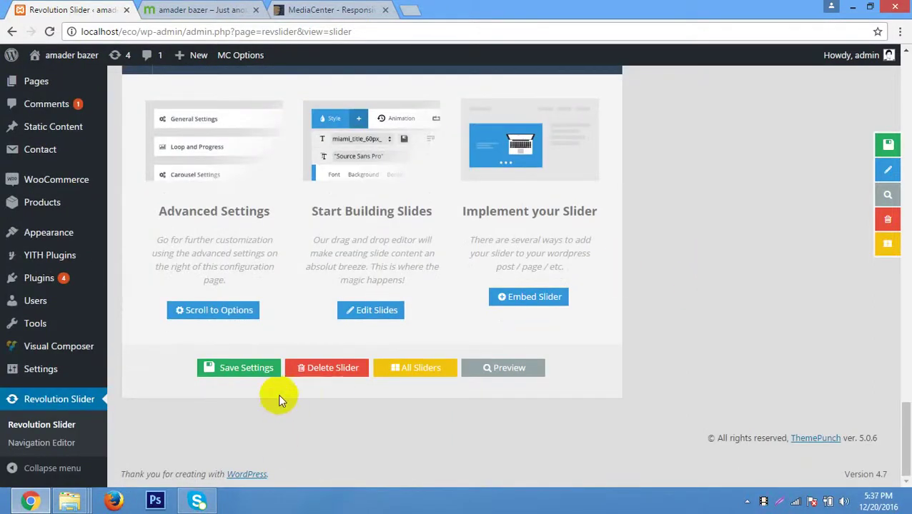
{"action": "left_click", "coordinate": [250, 368]}
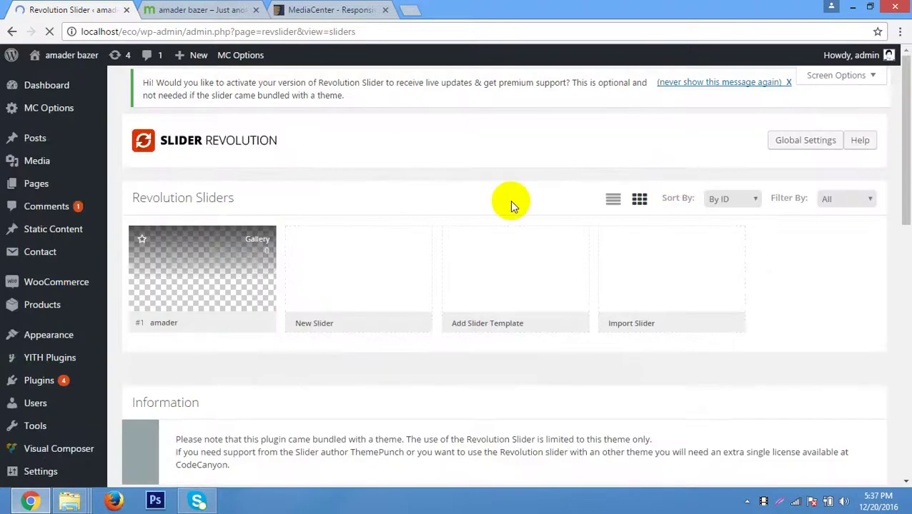
Switch slide #1's Main Background source from Transparent to Main / Background Image.
{"action": "scroll", "coordinate": [197, 260], "scroll_direction": "down", "scroll_amount": 1}
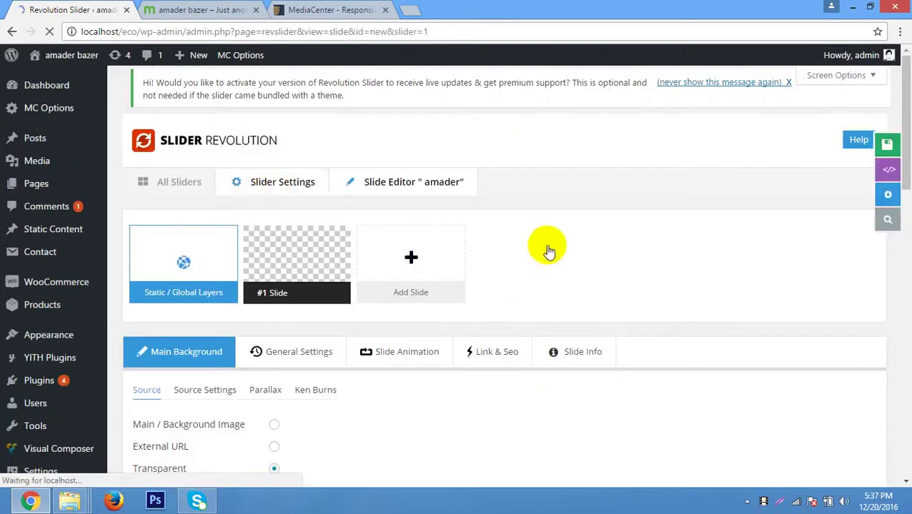
{"action": "scroll", "coordinate": [528, 248], "scroll_direction": "down", "scroll_amount": 3}
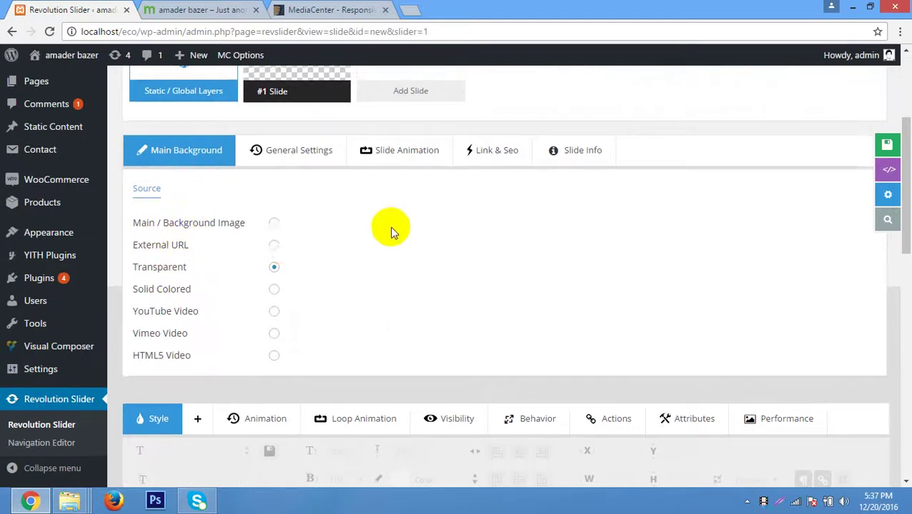
{"action": "scroll", "coordinate": [390, 226], "scroll_direction": "down", "scroll_amount": 5}
{"action": "scroll", "coordinate": [379, 219], "scroll_direction": "down", "scroll_amount": 4}
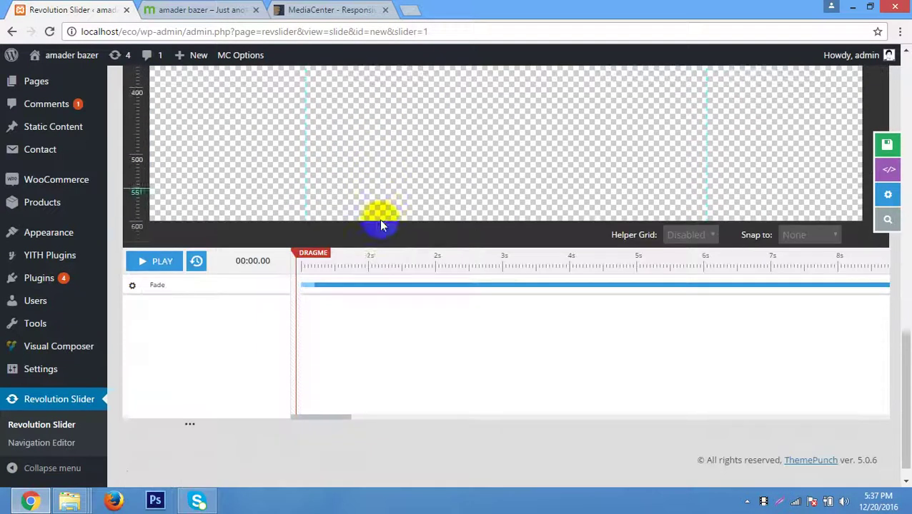
{"action": "scroll", "coordinate": [379, 218], "scroll_direction": "up", "scroll_amount": 7}
{"action": "scroll", "coordinate": [380, 224], "scroll_direction": "up", "scroll_amount": 2}
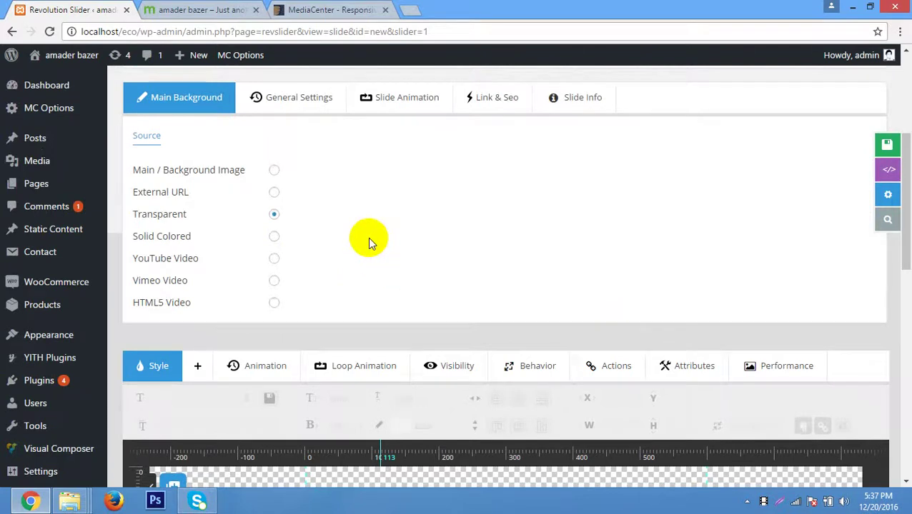
{"action": "scroll", "coordinate": [367, 239], "scroll_direction": "up", "scroll_amount": 2}
{"action": "left_click", "coordinate": [276, 308]}
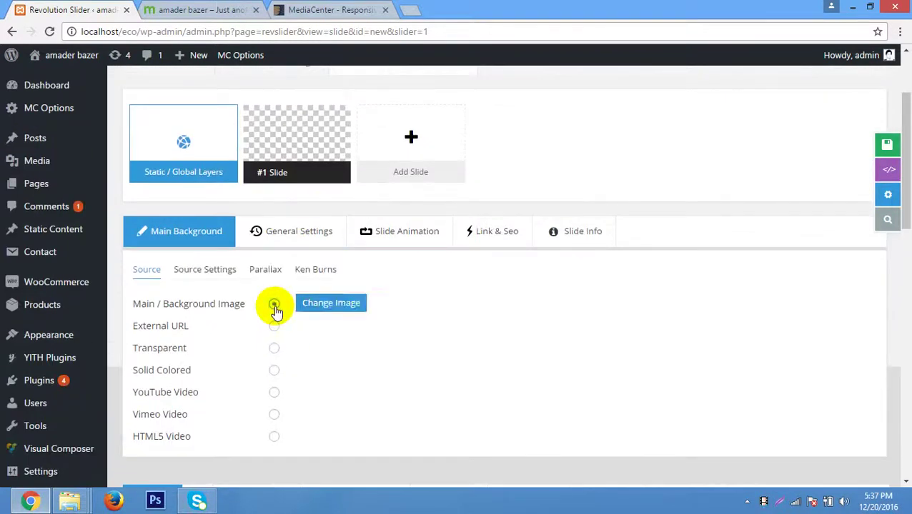
Insert cowhero2.jpg from the Media Library as slide #1's background image.
{"action": "left_click", "coordinate": [345, 307]}
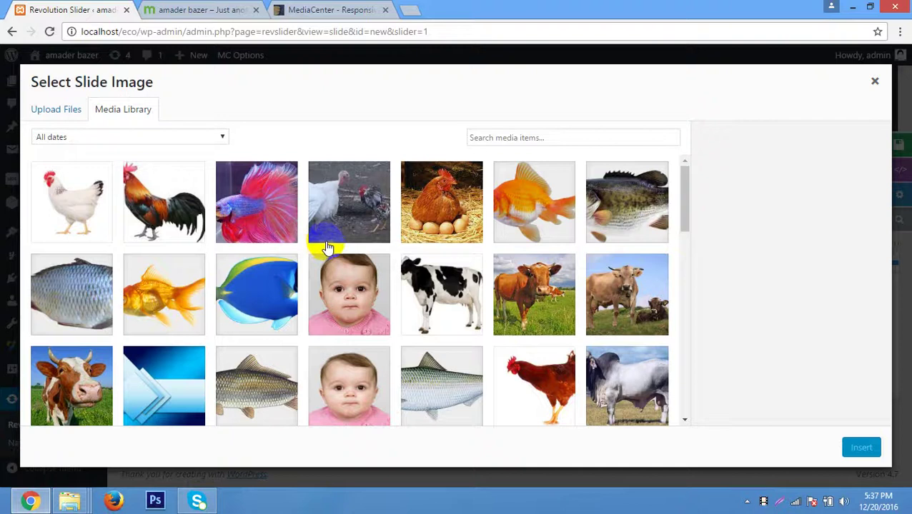
{"action": "scroll", "coordinate": [328, 246], "scroll_direction": "down", "scroll_amount": 2}
{"action": "left_click", "coordinate": [90, 242]}
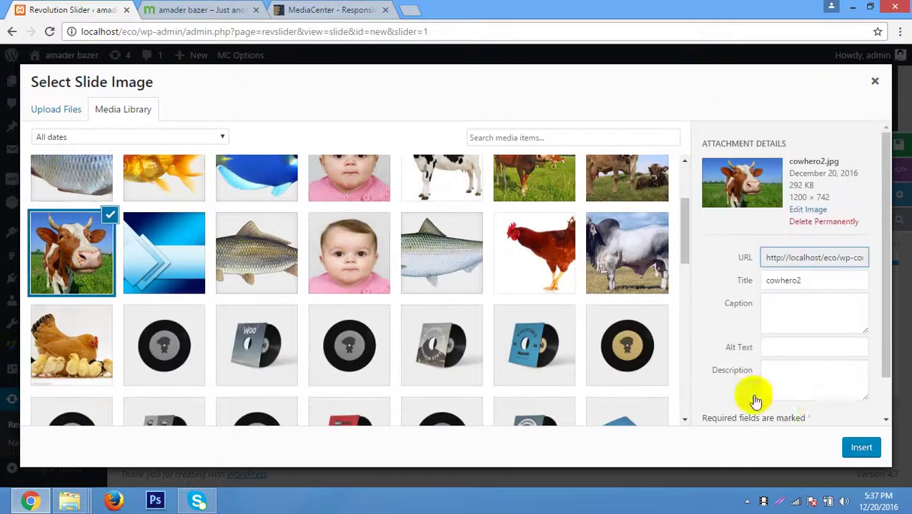
{"action": "left_click", "coordinate": [860, 448]}
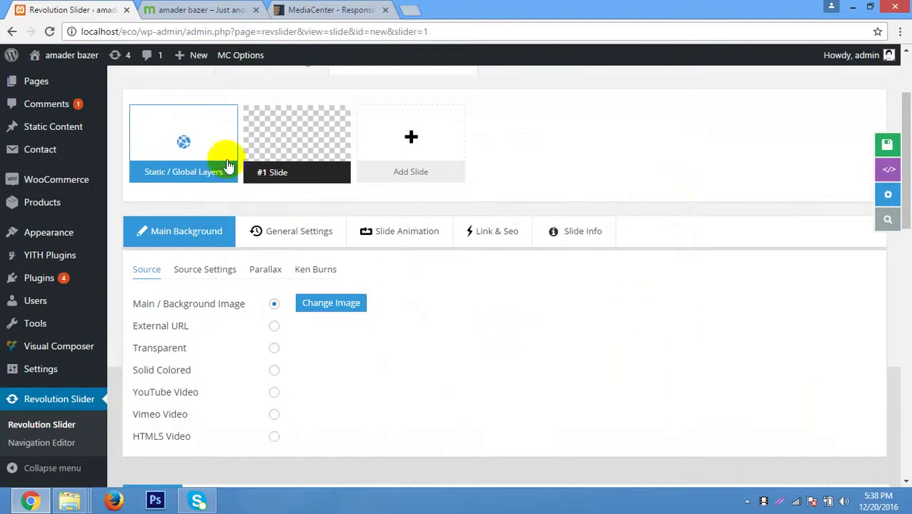
Save slide #1 with its cow background and add a blank slide #2.
{"action": "mouse_move", "coordinate": [279, 148]}
{"action": "scroll", "coordinate": [491, 335], "scroll_direction": "down", "scroll_amount": 7}
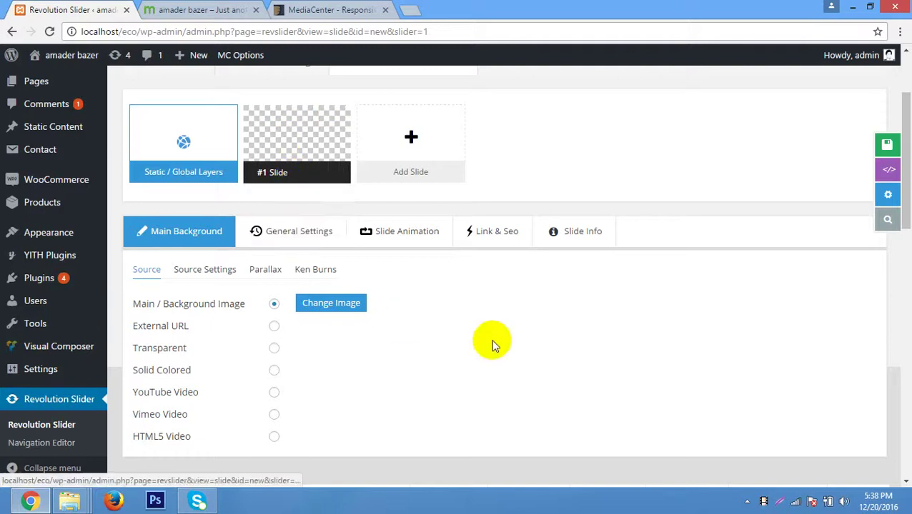
{"action": "scroll", "coordinate": [495, 327], "scroll_direction": "down", "scroll_amount": 2}
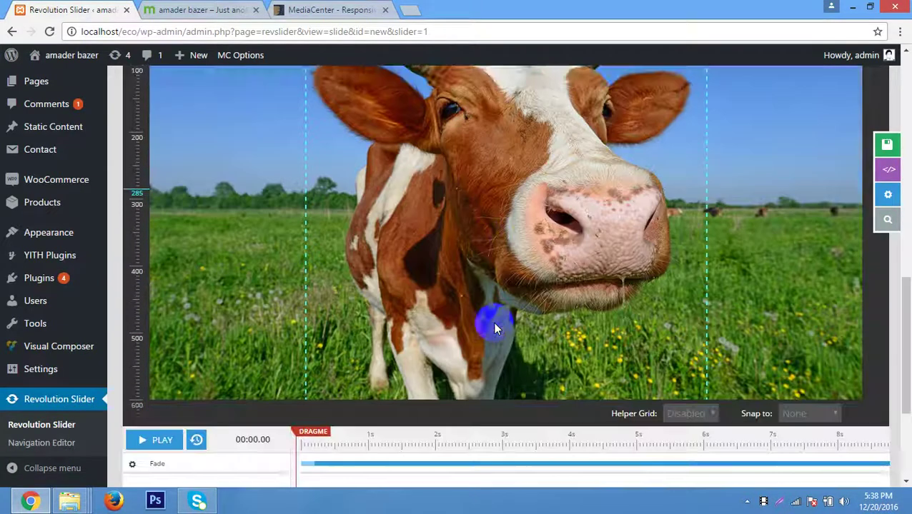
{"action": "scroll", "coordinate": [495, 327], "scroll_direction": "up", "scroll_amount": 5}
{"action": "scroll", "coordinate": [496, 328], "scroll_direction": "up", "scroll_amount": 10}
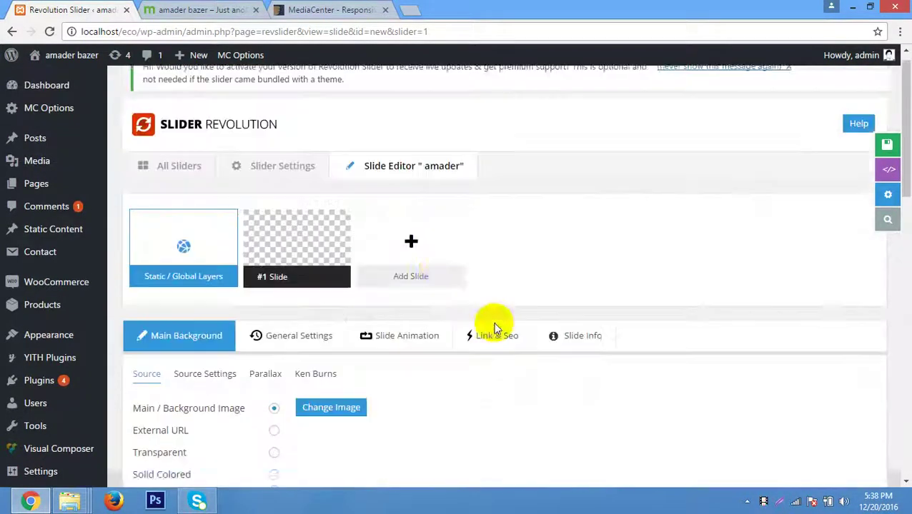
{"action": "left_click", "coordinate": [867, 143]}
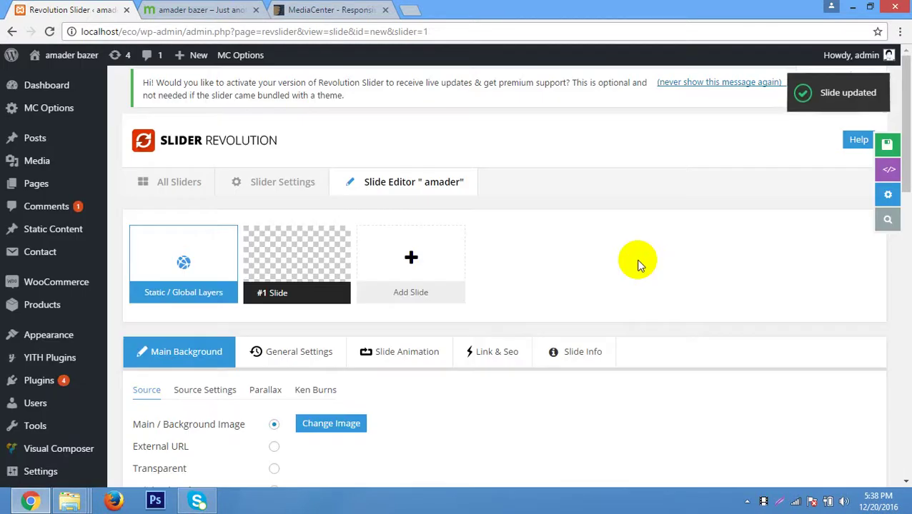
{"action": "mouse_move", "coordinate": [413, 259]}
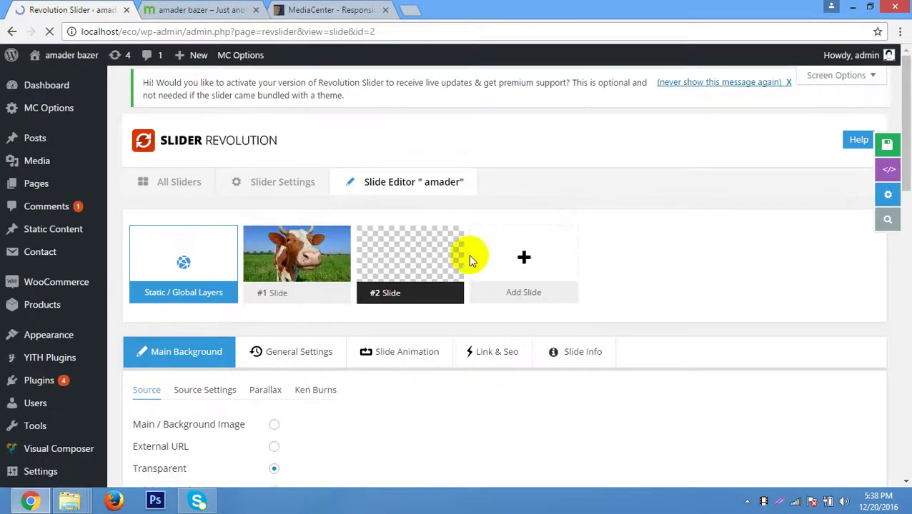
Switch slide #2's background source to Main / Background Image.
{"action": "scroll", "coordinate": [412, 265], "scroll_direction": "down", "scroll_amount": 1}
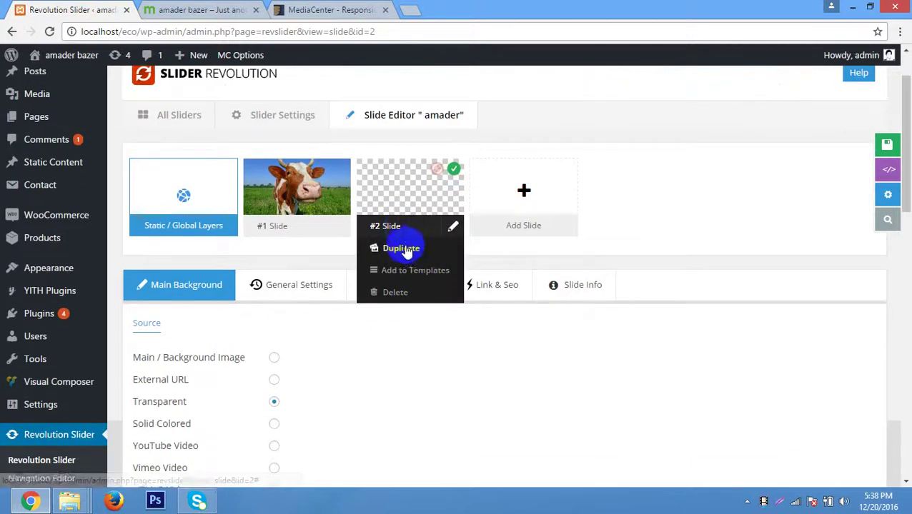
{"action": "scroll", "coordinate": [281, 305], "scroll_direction": "down", "scroll_amount": 5}
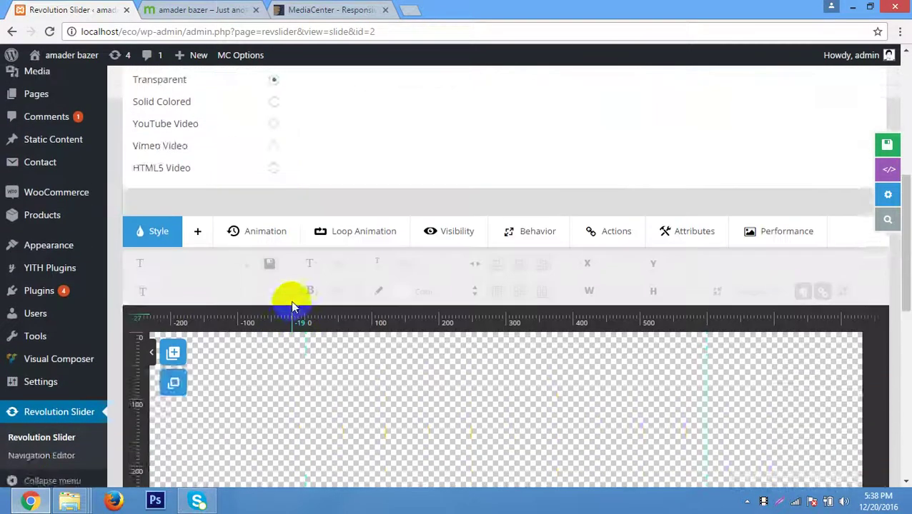
{"action": "scroll", "coordinate": [297, 300], "scroll_direction": "up", "scroll_amount": 2}
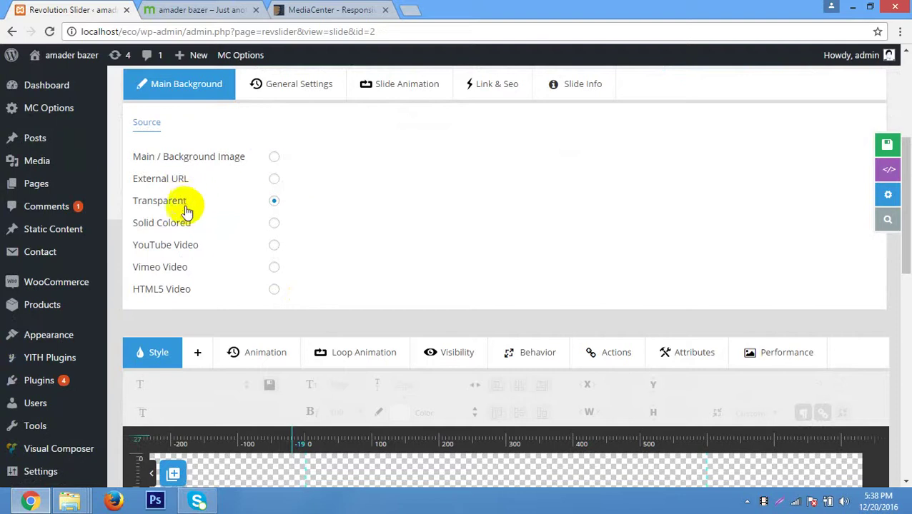
{"action": "left_click", "coordinate": [274, 156]}
{"action": "left_click", "coordinate": [348, 155]}
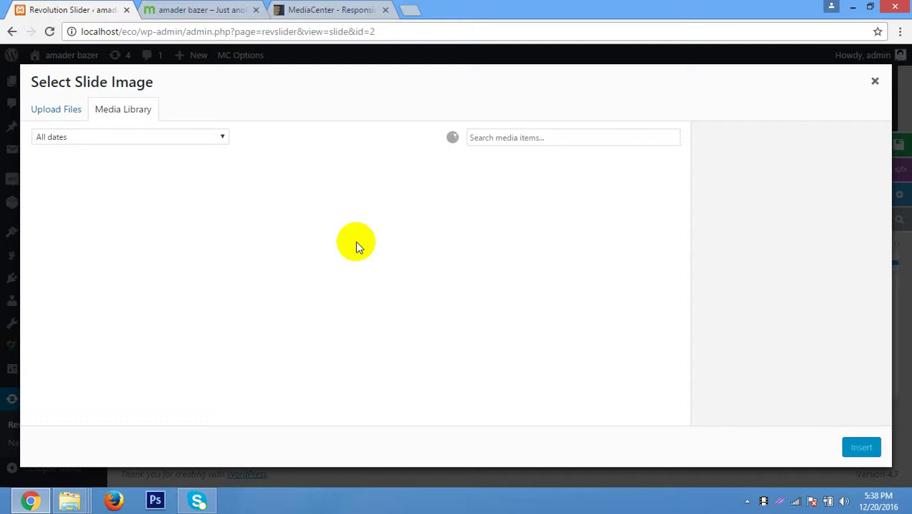
Insert cows-1.jpg, the two-cow photo, as slide #2's background and save the slide.
{"action": "scroll", "coordinate": [536, 285], "scroll_direction": "down", "scroll_amount": 3}
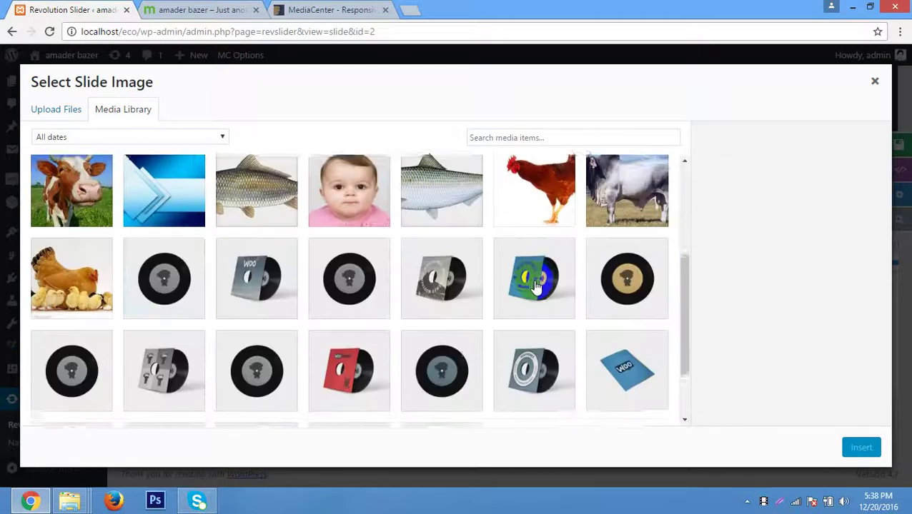
{"action": "scroll", "coordinate": [534, 284], "scroll_direction": "down", "scroll_amount": 2}
{"action": "scroll", "coordinate": [533, 285], "scroll_direction": "up", "scroll_amount": 1}
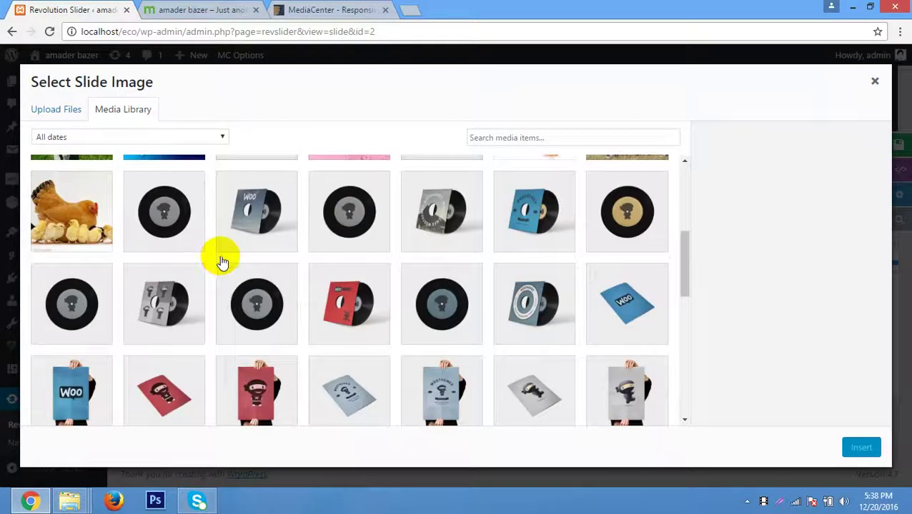
{"action": "scroll", "coordinate": [223, 263], "scroll_direction": "up", "scroll_amount": 3}
{"action": "scroll", "coordinate": [223, 263], "scroll_direction": "up", "scroll_amount": 1}
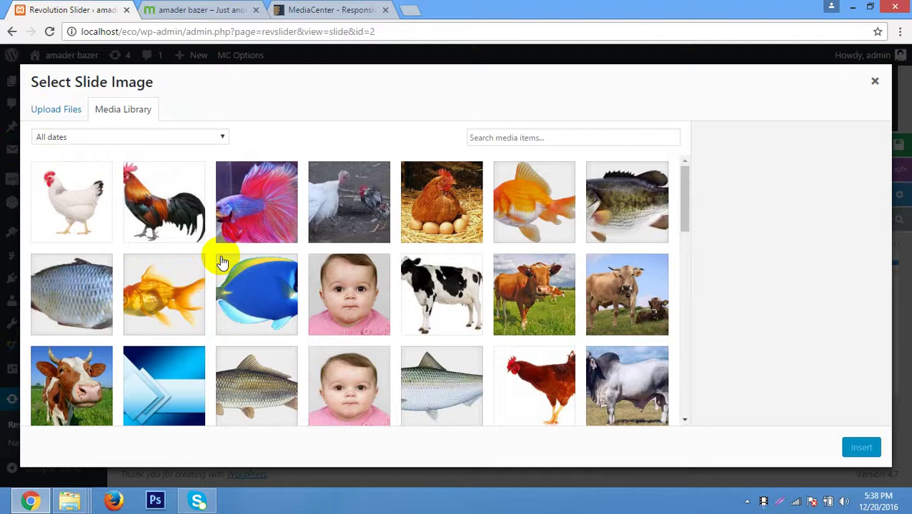
{"action": "scroll", "coordinate": [222, 263], "scroll_direction": "down", "scroll_amount": 15}
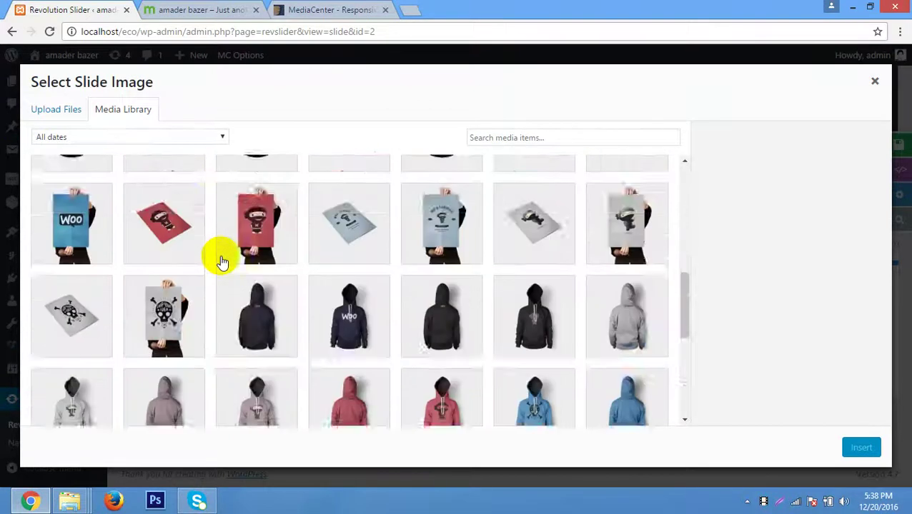
{"action": "scroll", "coordinate": [223, 262], "scroll_direction": "up", "scroll_amount": 15}
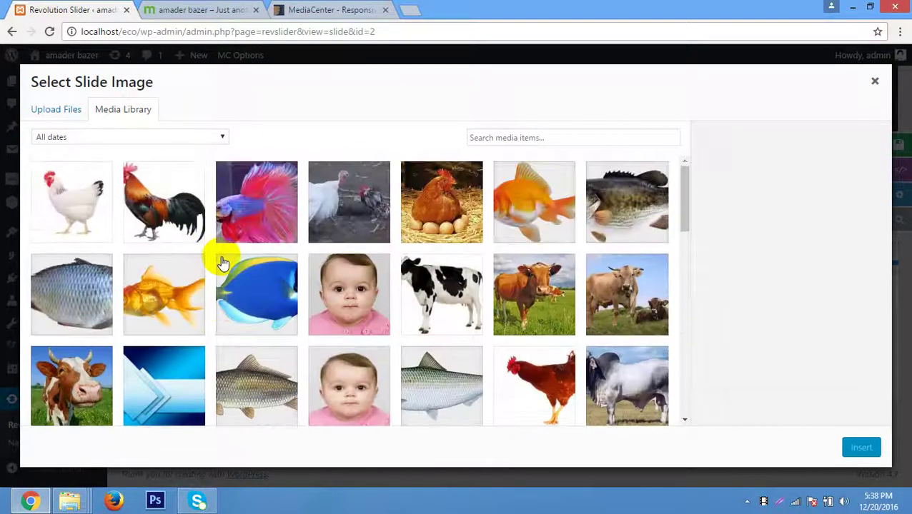
{"action": "left_click", "coordinate": [645, 294]}
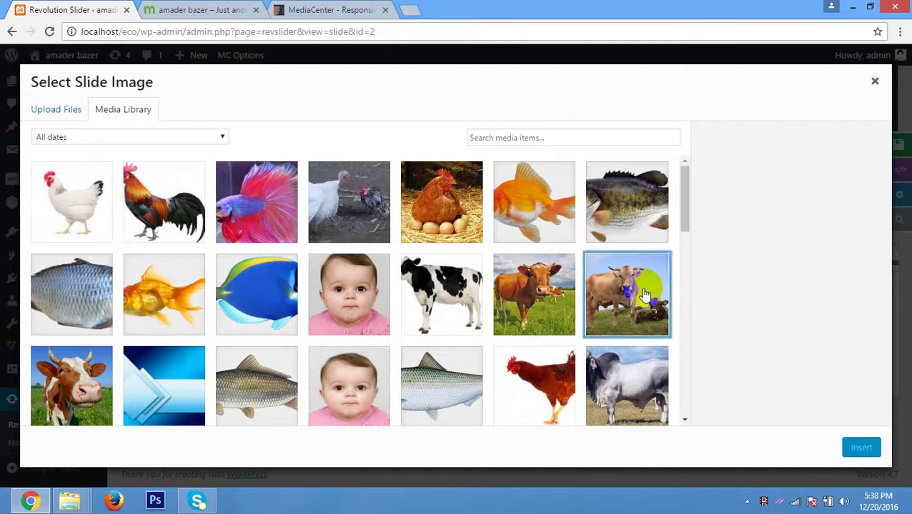
{"action": "left_click", "coordinate": [862, 449]}
{"action": "scroll", "coordinate": [641, 325], "scroll_direction": "up", "scroll_amount": 4}
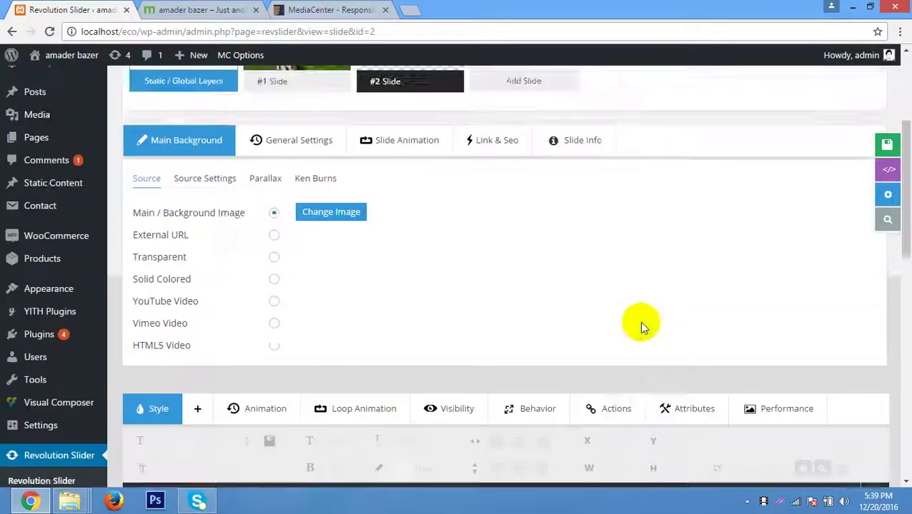
{"action": "left_click", "coordinate": [861, 141]}
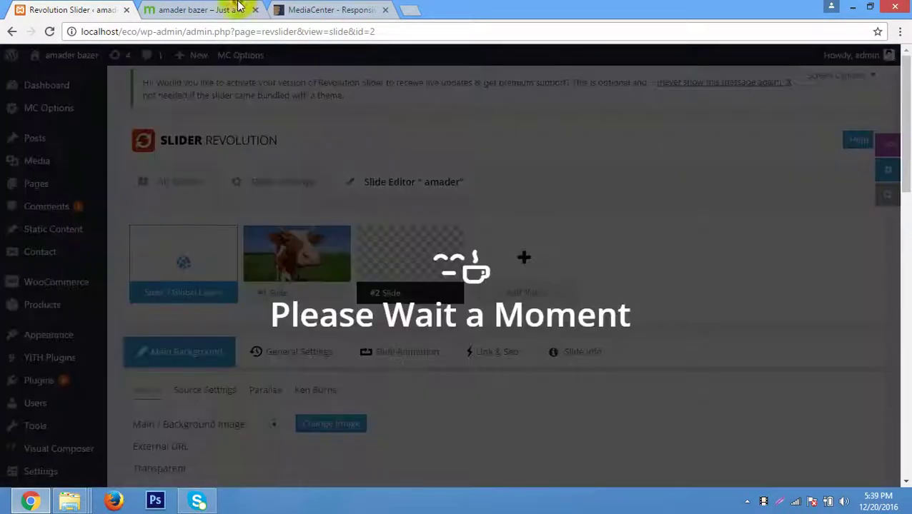
Reload the site's front page, then bring up the WordPress Pages list.
{"action": "left_click", "coordinate": [200, 10]}
{"action": "right_click", "coordinate": [405, 229]}
{"action": "left_click", "coordinate": [378, 264]}
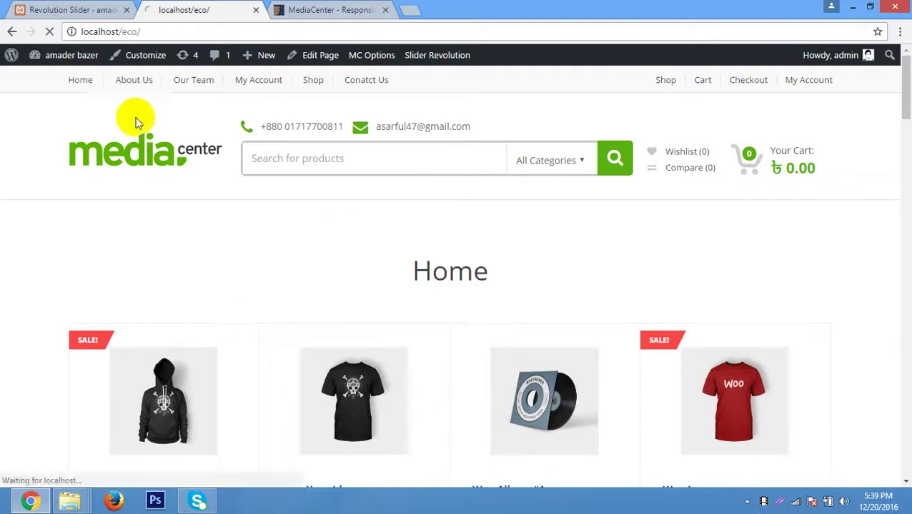
{"action": "left_click", "coordinate": [62, 10]}
{"action": "mouse_move", "coordinate": [53, 194]}
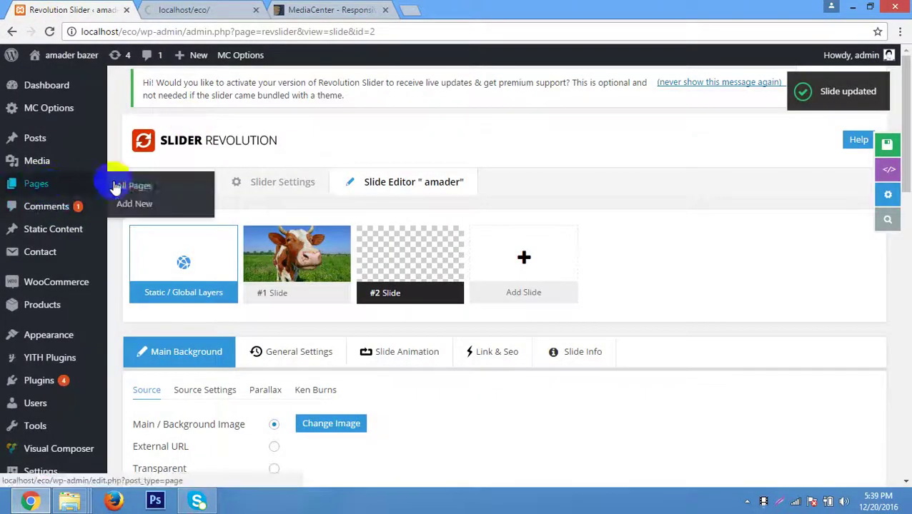
{"action": "middle_click", "coordinate": [136, 184]}
{"action": "left_click", "coordinate": [236, 10]}
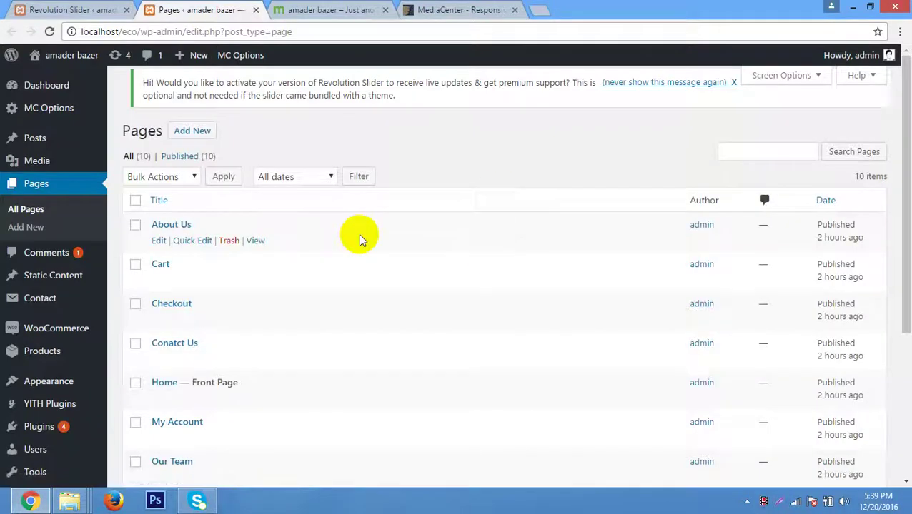
Edit the Home page and scroll to its Visual Composer Products element.
{"action": "scroll", "coordinate": [359, 239], "scroll_direction": "down", "scroll_amount": 1}
{"action": "left_click", "coordinate": [164, 315]}
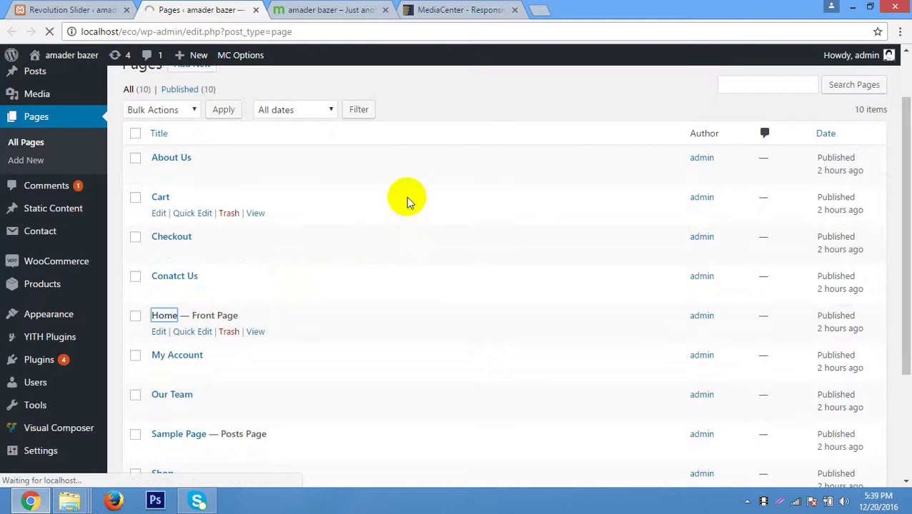
{"action": "scroll", "coordinate": [408, 189], "scroll_direction": "down", "scroll_amount": 2}
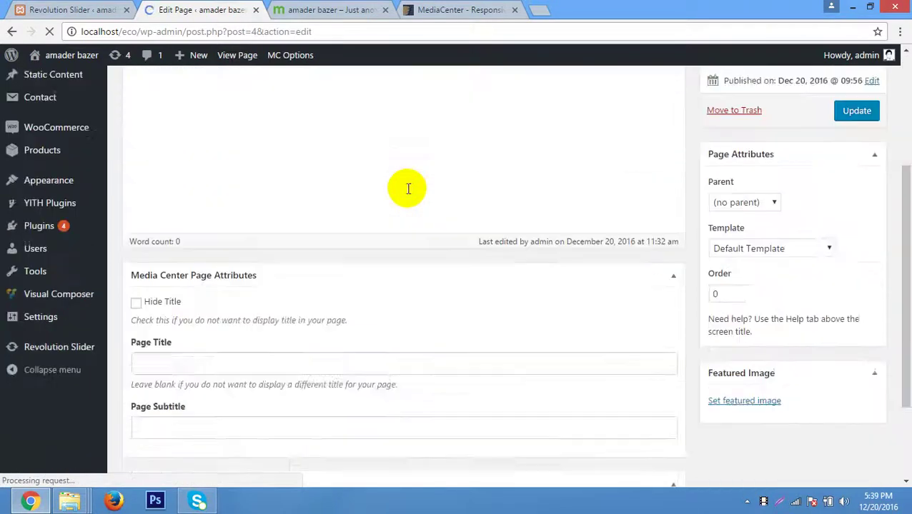
{"action": "scroll", "coordinate": [408, 189], "scroll_direction": "down", "scroll_amount": 3}
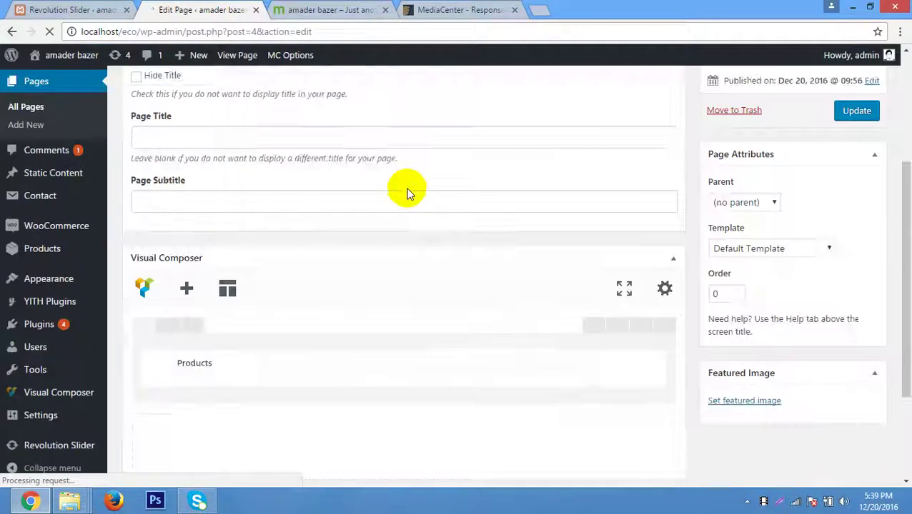
{"action": "scroll", "coordinate": [408, 189], "scroll_direction": "down", "scroll_amount": 2}
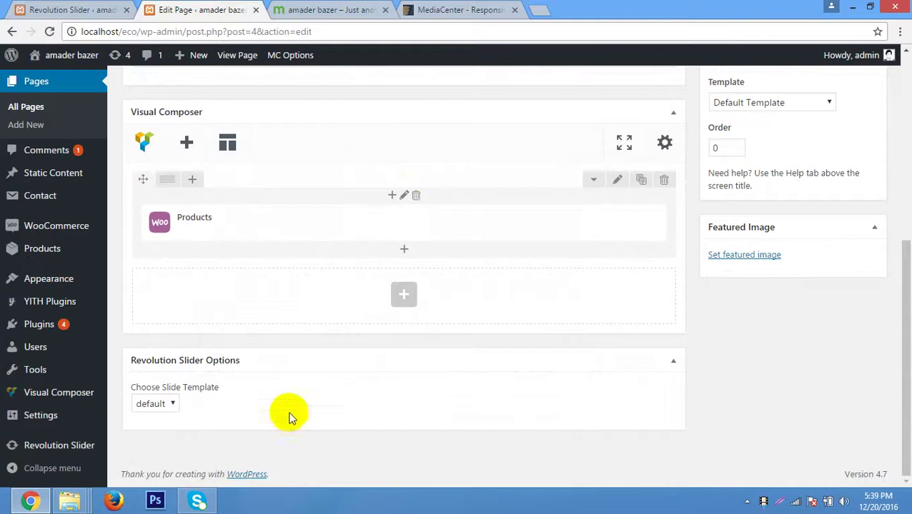
{"action": "scroll", "coordinate": [488, 338], "scroll_direction": "up", "scroll_amount": 3}
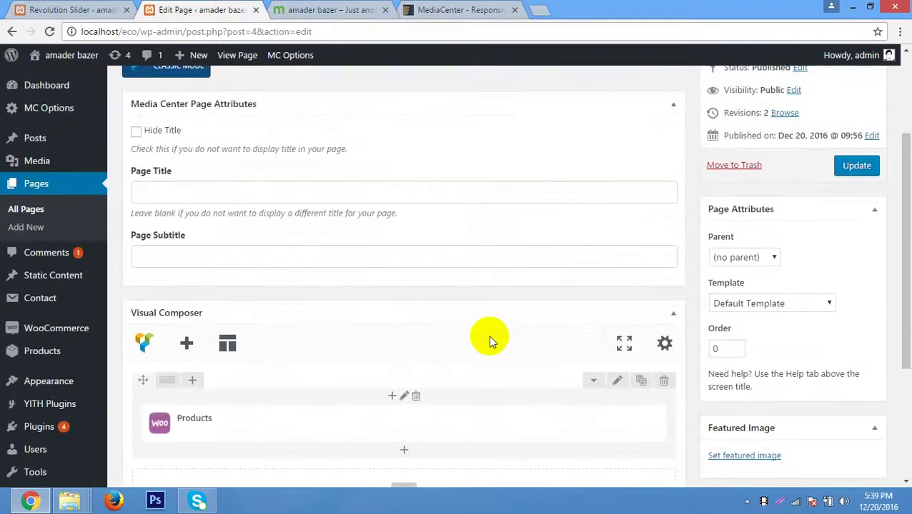
{"action": "scroll", "coordinate": [488, 336], "scroll_direction": "up", "scroll_amount": 1}
{"action": "scroll", "coordinate": [488, 336], "scroll_direction": "down", "scroll_amount": 4}
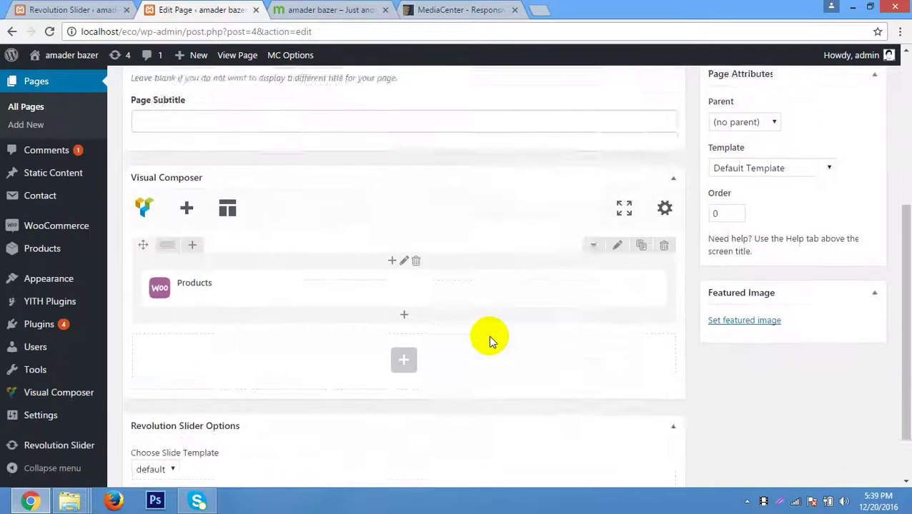
{"action": "scroll", "coordinate": [488, 336], "scroll_direction": "up", "scroll_amount": 2}
{"action": "scroll", "coordinate": [488, 335], "scroll_direction": "down", "scroll_amount": 2}
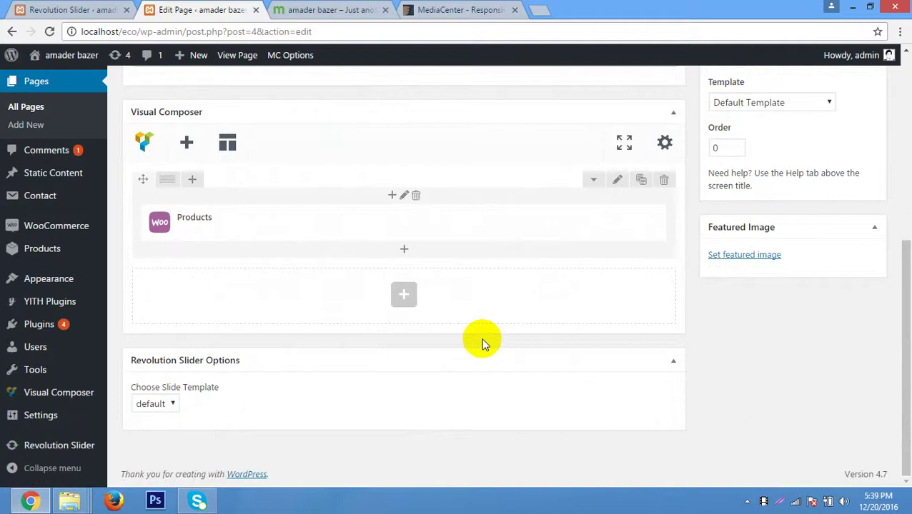
Add a Revolution Slider element to the Home page's Visual Composer layout.
{"action": "left_click", "coordinate": [405, 293]}
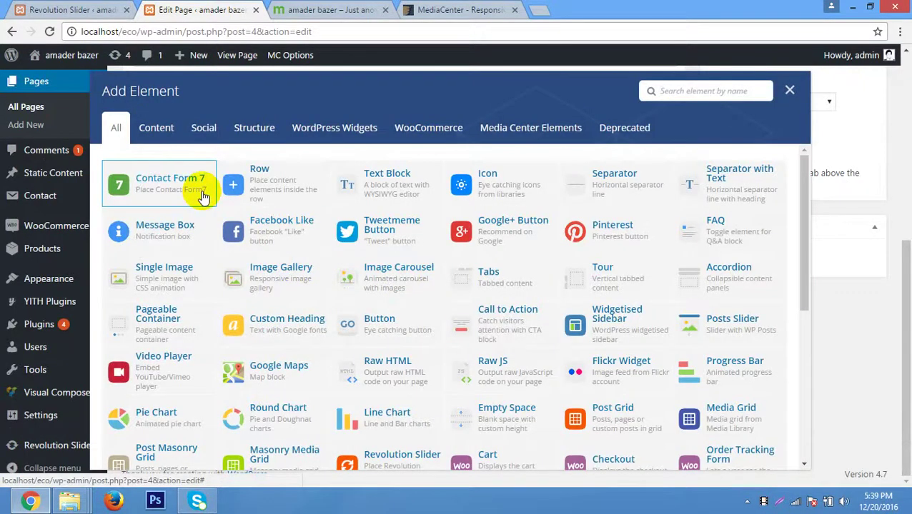
{"action": "scroll", "coordinate": [203, 193], "scroll_direction": "down", "scroll_amount": 1}
{"action": "scroll", "coordinate": [203, 197], "scroll_direction": "up", "scroll_amount": 1}
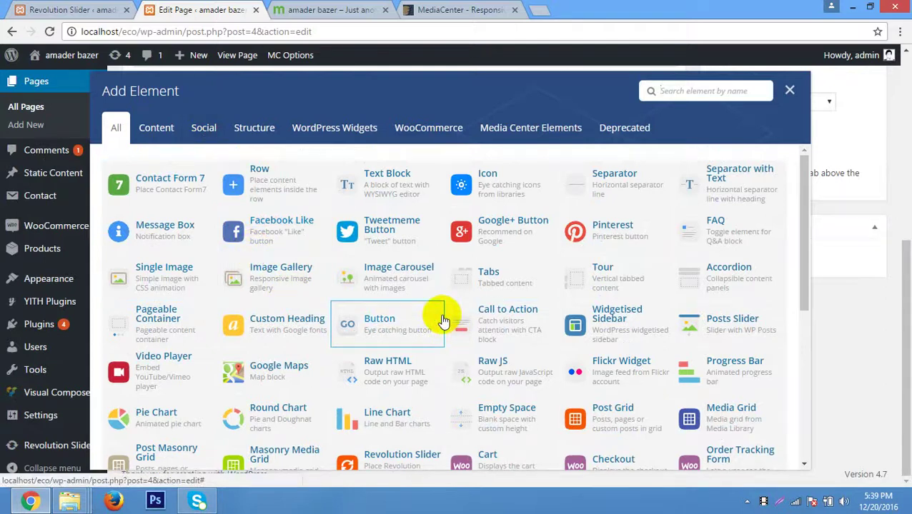
{"action": "scroll", "coordinate": [413, 403], "scroll_direction": "down", "scroll_amount": 1}
{"action": "left_click", "coordinate": [412, 402]}
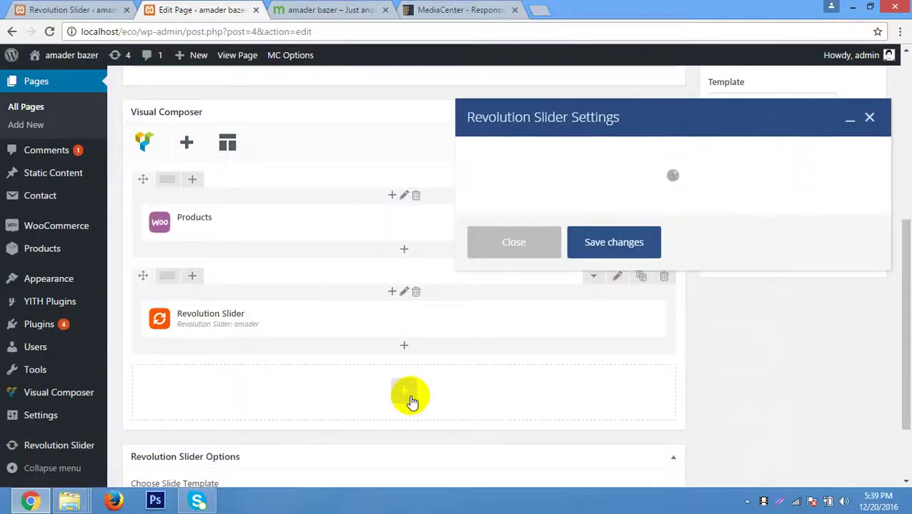
Set the element to slider amader titled 'Amader goro', save it, and update the page.
{"action": "left_click", "coordinate": [565, 177]}
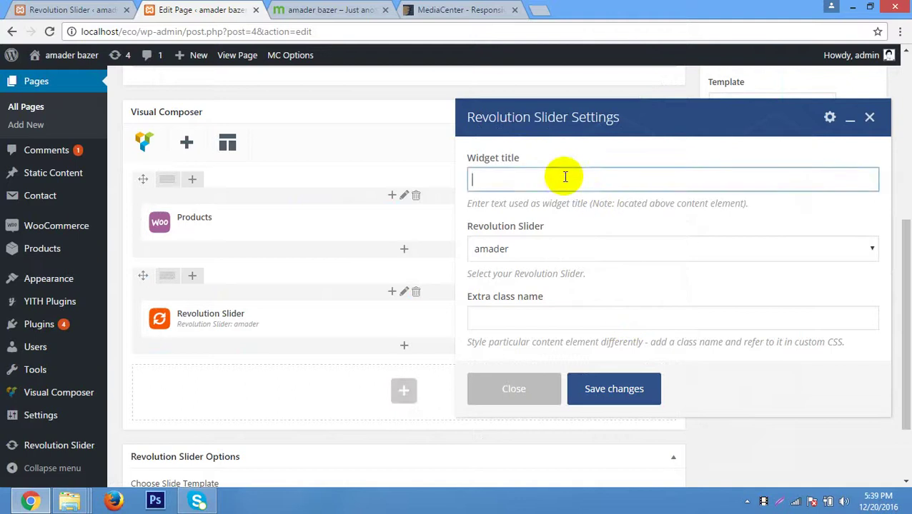
{"action": "left_click", "coordinate": [576, 251]}
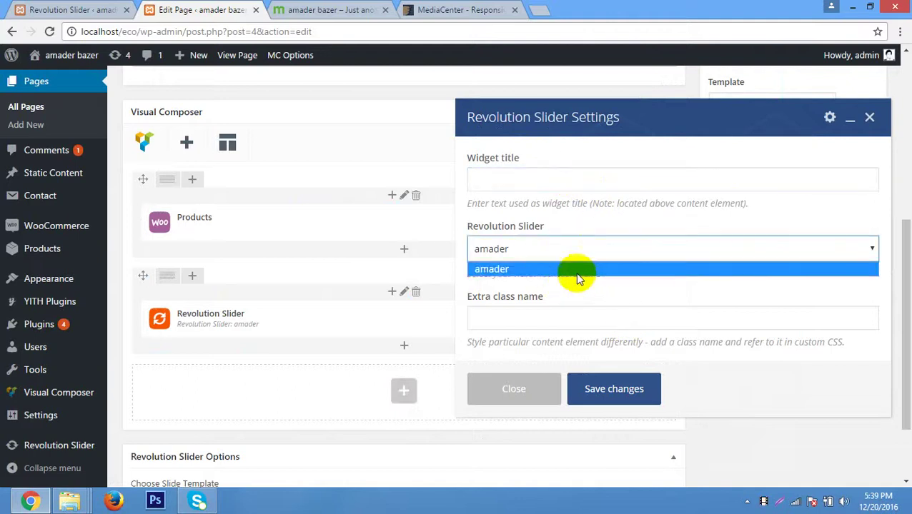
{"action": "left_click", "coordinate": [559, 269]}
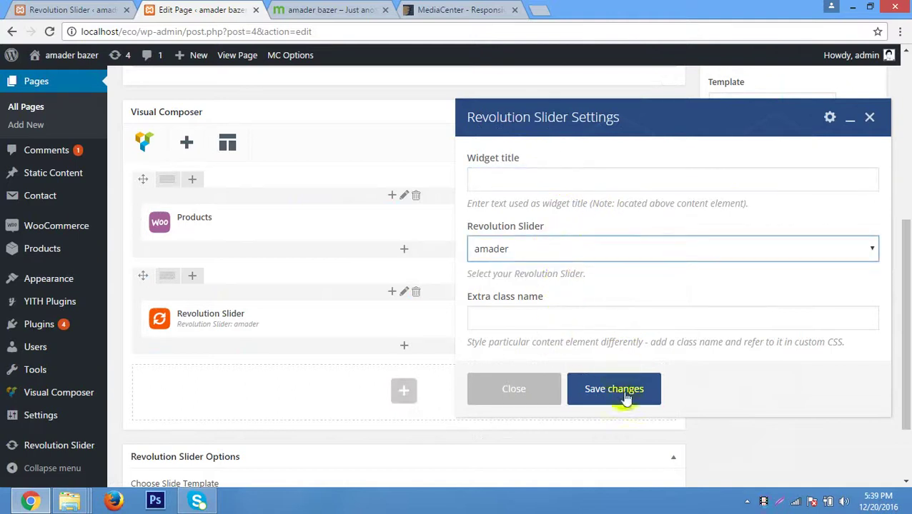
{"action": "left_click", "coordinate": [526, 178]}
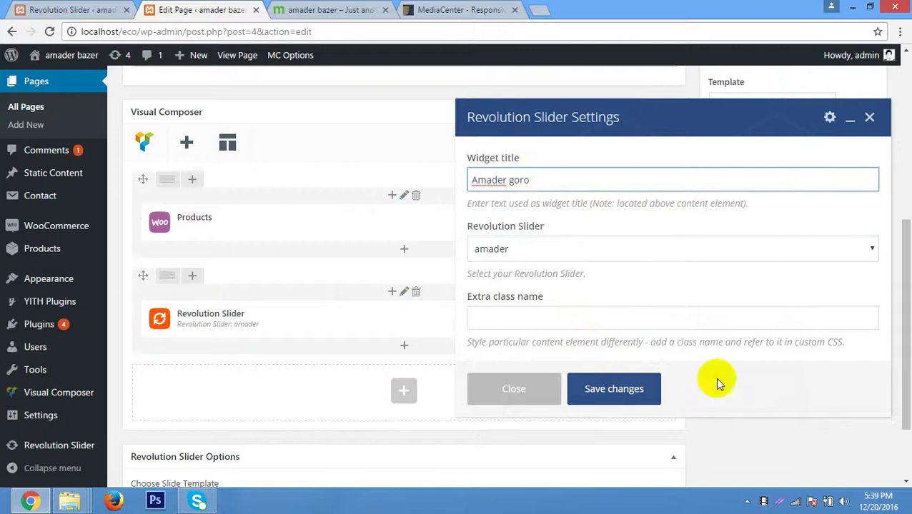
{"action": "left_click", "coordinate": [633, 389]}
{"action": "scroll", "coordinate": [836, 218], "scroll_direction": "up", "scroll_amount": 4}
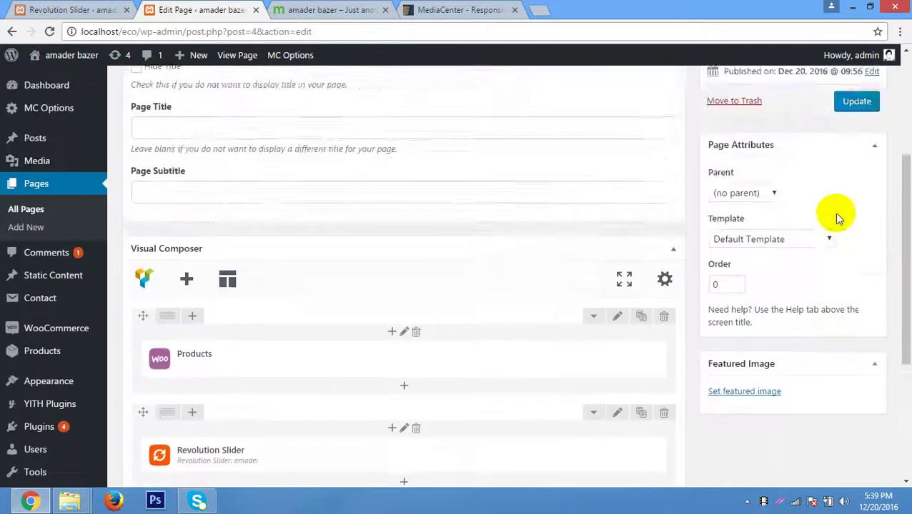
{"action": "left_click", "coordinate": [855, 233]}
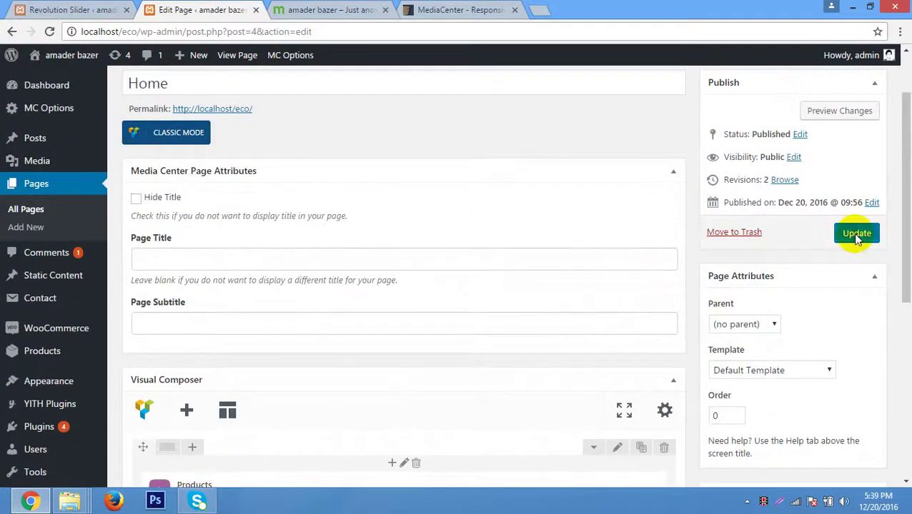
Reload the live homepage and scroll down to the new cow slider.
{"action": "left_click", "coordinate": [295, 10]}
{"action": "right_click", "coordinate": [207, 200]}
{"action": "left_click", "coordinate": [268, 238]}
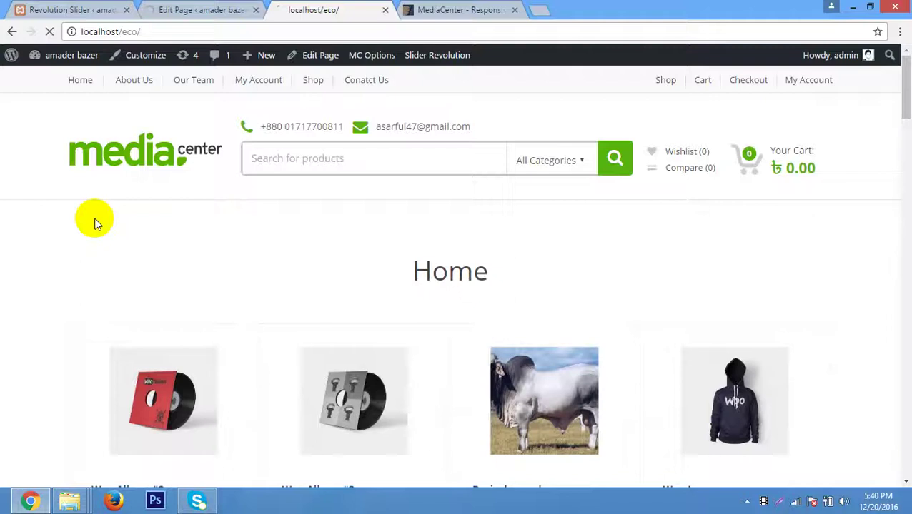
{"action": "scroll", "coordinate": [16, 213], "scroll_direction": "down", "scroll_amount": 5}
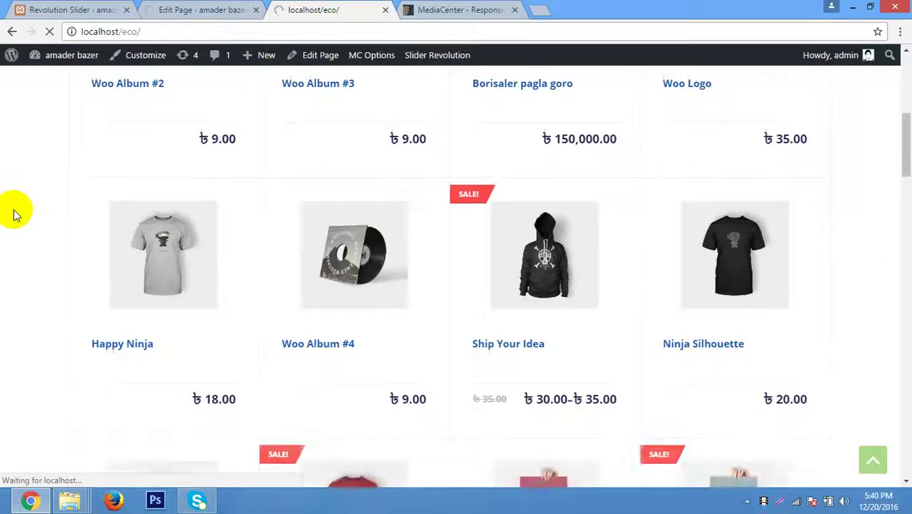
{"action": "scroll", "coordinate": [15, 213], "scroll_direction": "down", "scroll_amount": 10}
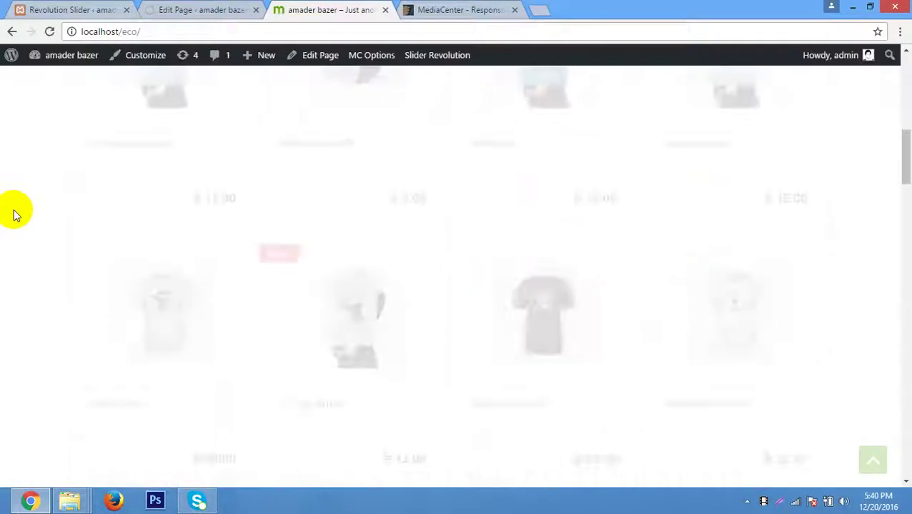
{"action": "scroll", "coordinate": [16, 213], "scroll_direction": "down", "scroll_amount": 15}
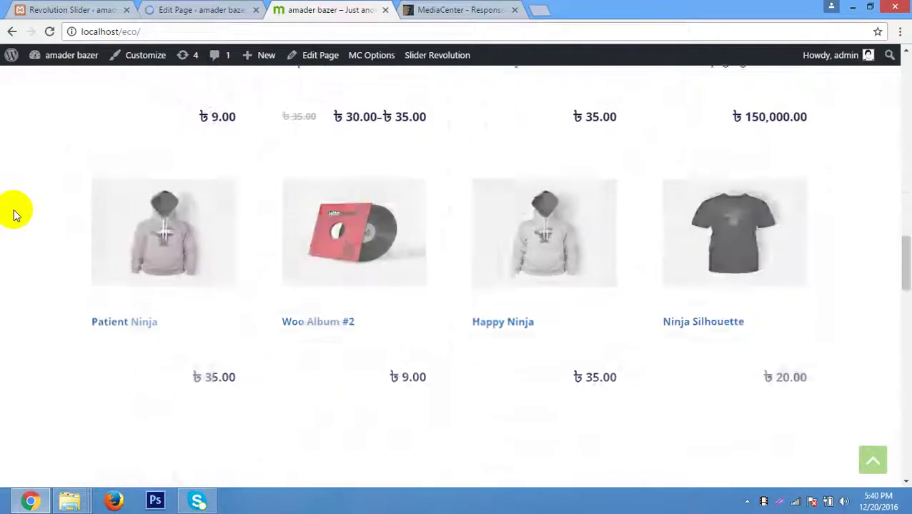
{"action": "scroll", "coordinate": [15, 213], "scroll_direction": "down", "scroll_amount": 4}
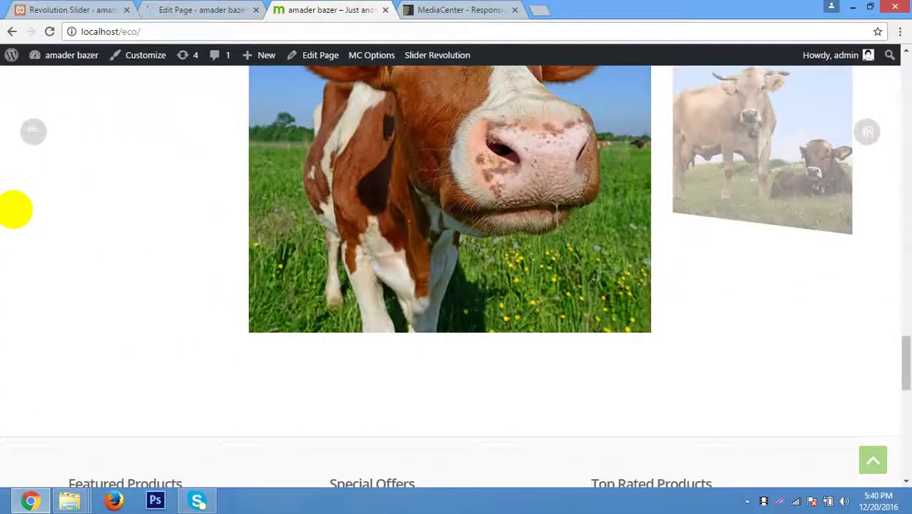
{"action": "scroll", "coordinate": [14, 209], "scroll_direction": "up", "scroll_amount": 2}
Cycle the Amader goro carousel through both cow photos with its right arrow.
{"action": "left_click", "coordinate": [879, 267]}
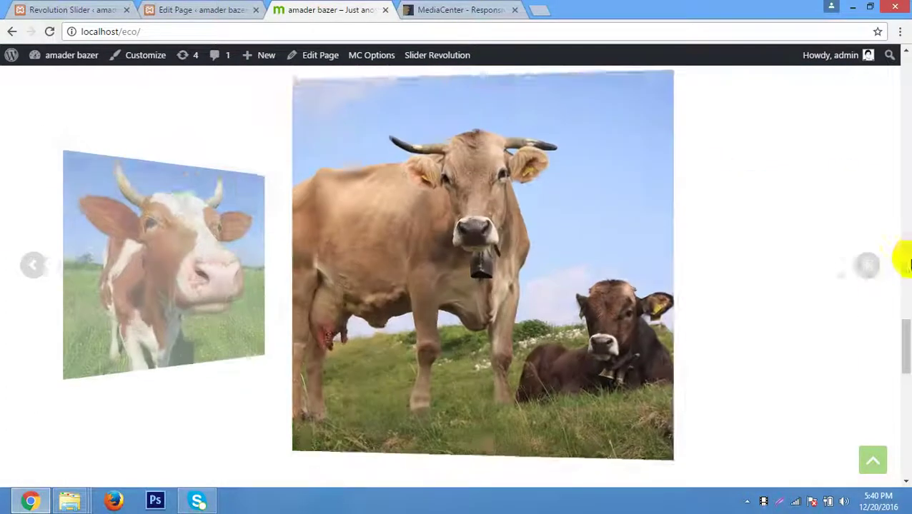
{"action": "left_click", "coordinate": [864, 267]}
{"action": "left_click", "coordinate": [864, 267]}
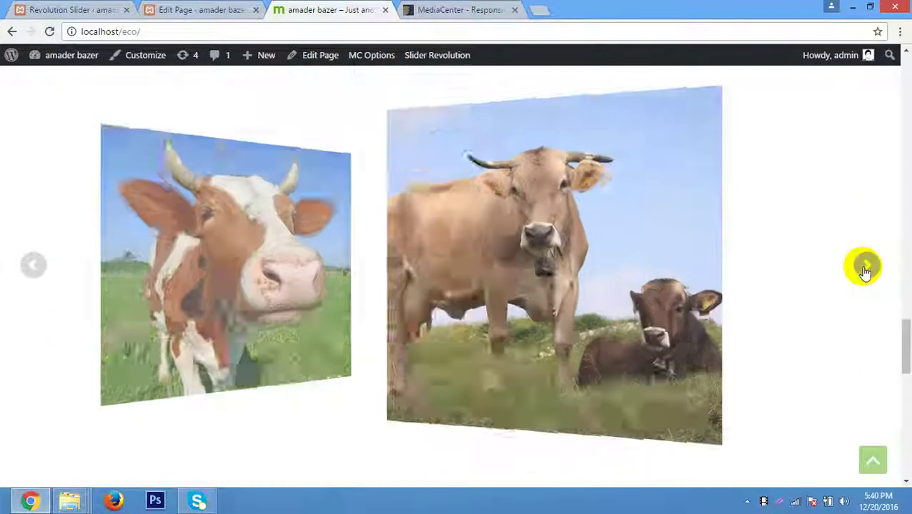
{"action": "left_click", "coordinate": [865, 268]}
{"action": "left_click", "coordinate": [865, 267]}
{"action": "left_click", "coordinate": [865, 267]}
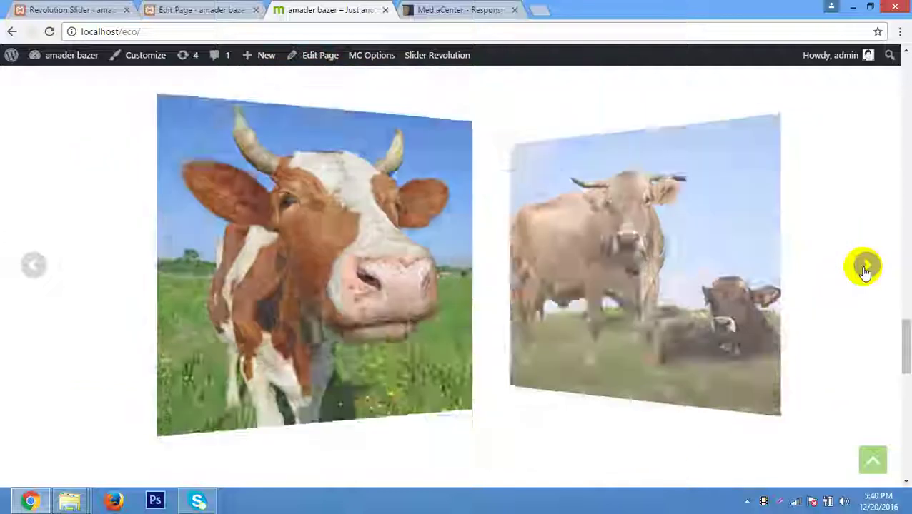
{"action": "left_click", "coordinate": [865, 268]}
{"action": "left_click", "coordinate": [865, 267]}
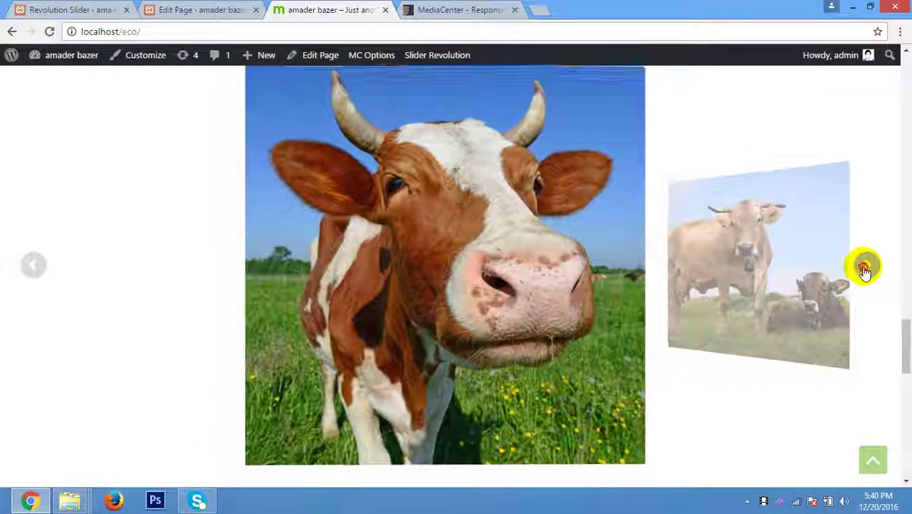
{"action": "left_click", "coordinate": [865, 267]}
{"action": "left_click", "coordinate": [865, 268]}
{"action": "left_click", "coordinate": [864, 267]}
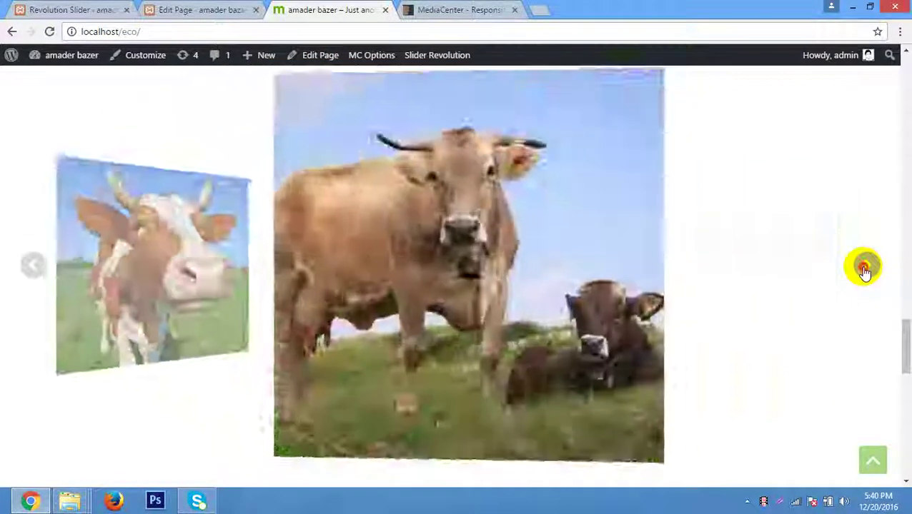
{"action": "left_click", "coordinate": [865, 267]}
{"action": "left_click", "coordinate": [864, 268]}
{"action": "left_click", "coordinate": [865, 267]}
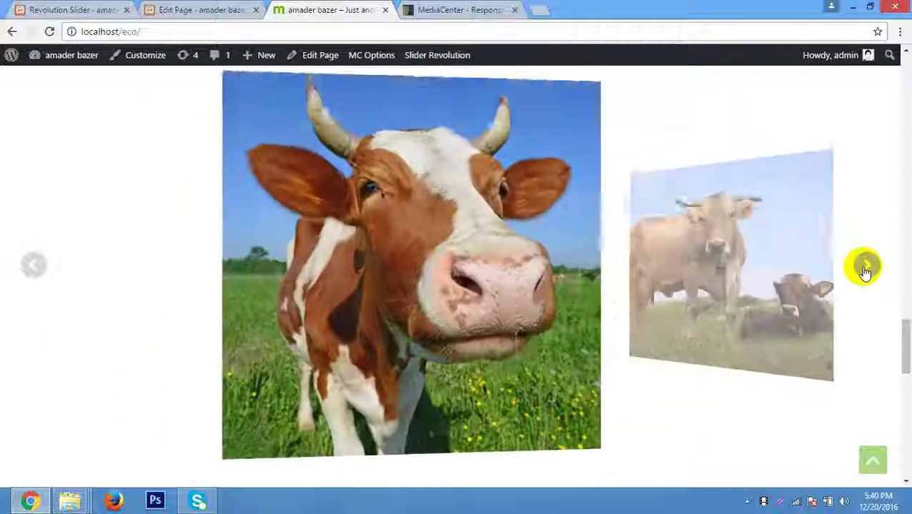
{"action": "left_click", "coordinate": [866, 267]}
{"action": "left_click", "coordinate": [865, 268]}
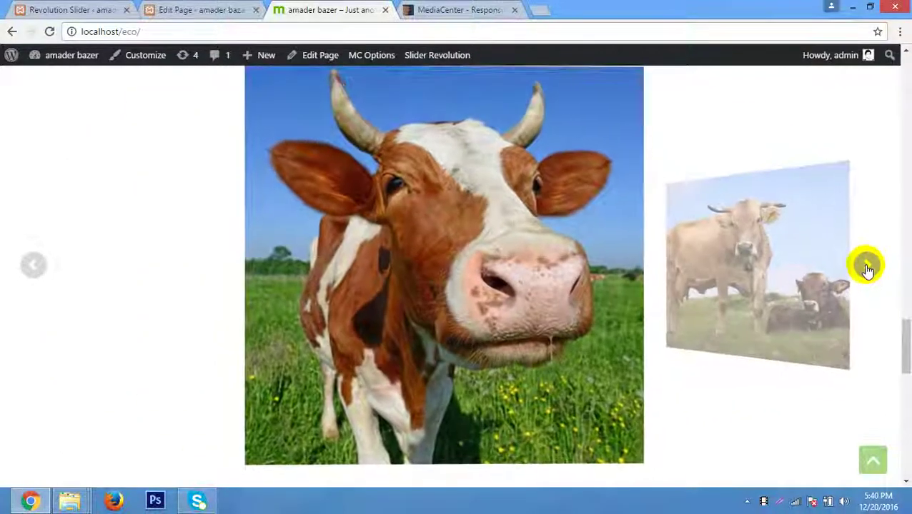
{"action": "left_click", "coordinate": [865, 267]}
{"action": "left_click", "coordinate": [866, 267]}
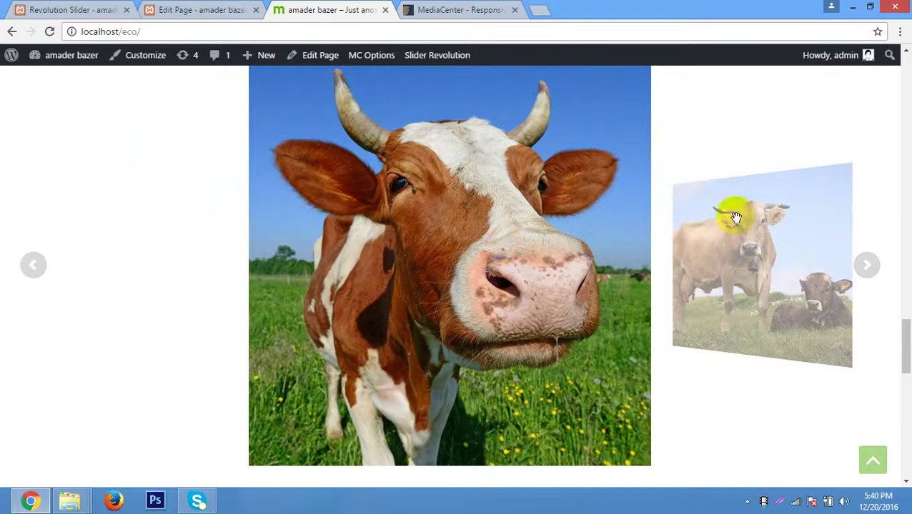
{"action": "left_click", "coordinate": [865, 267]}
{"action": "left_click", "coordinate": [865, 267]}
{"action": "scroll", "coordinate": [336, 293], "scroll_direction": "down", "scroll_amount": 3}
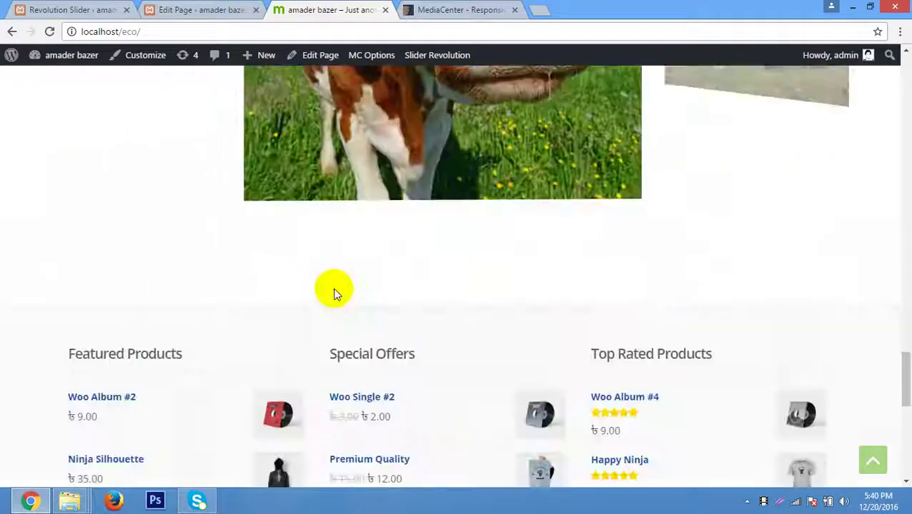
{"action": "scroll", "coordinate": [336, 293], "scroll_direction": "down", "scroll_amount": 3}
{"action": "scroll", "coordinate": [335, 293], "scroll_direction": "up", "scroll_amount": 5}
{"action": "scroll", "coordinate": [334, 293], "scroll_direction": "down", "scroll_amount": 10}
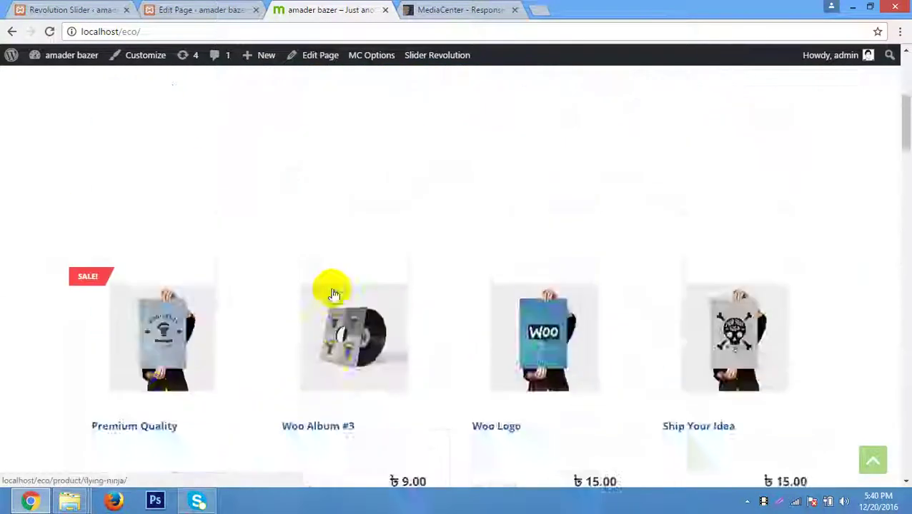
{"action": "scroll", "coordinate": [335, 293], "scroll_direction": "up", "scroll_amount": 15}
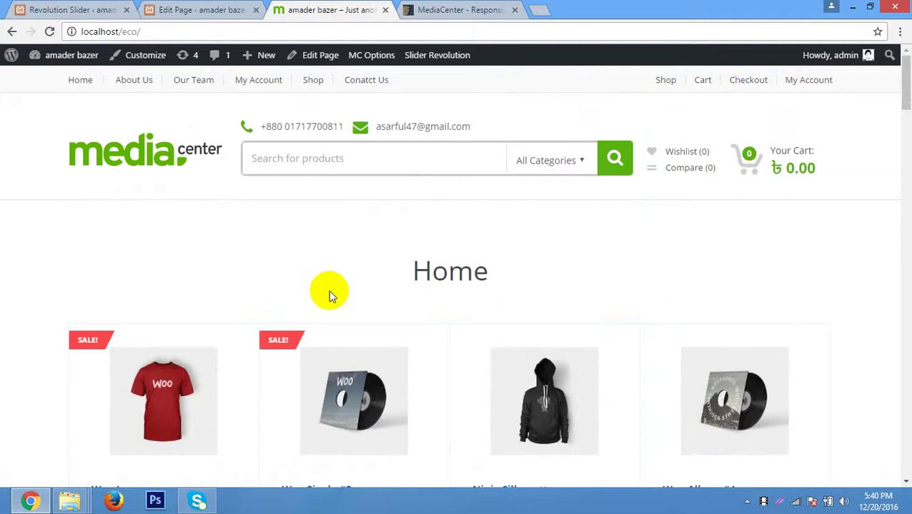